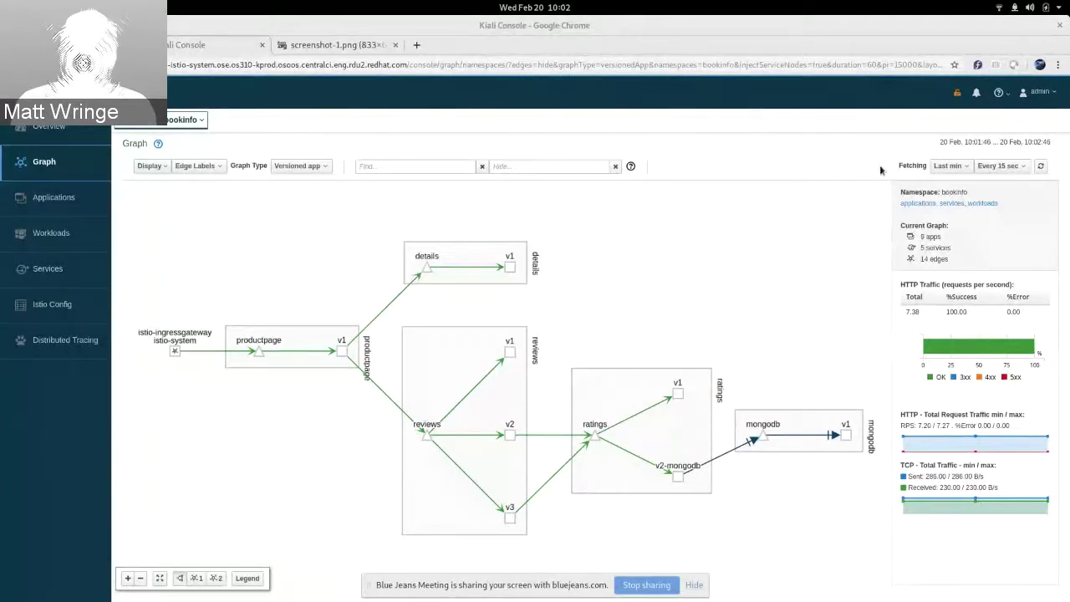
Step: Keep the graph's traffic time range at the last minute
left_click(940, 167)
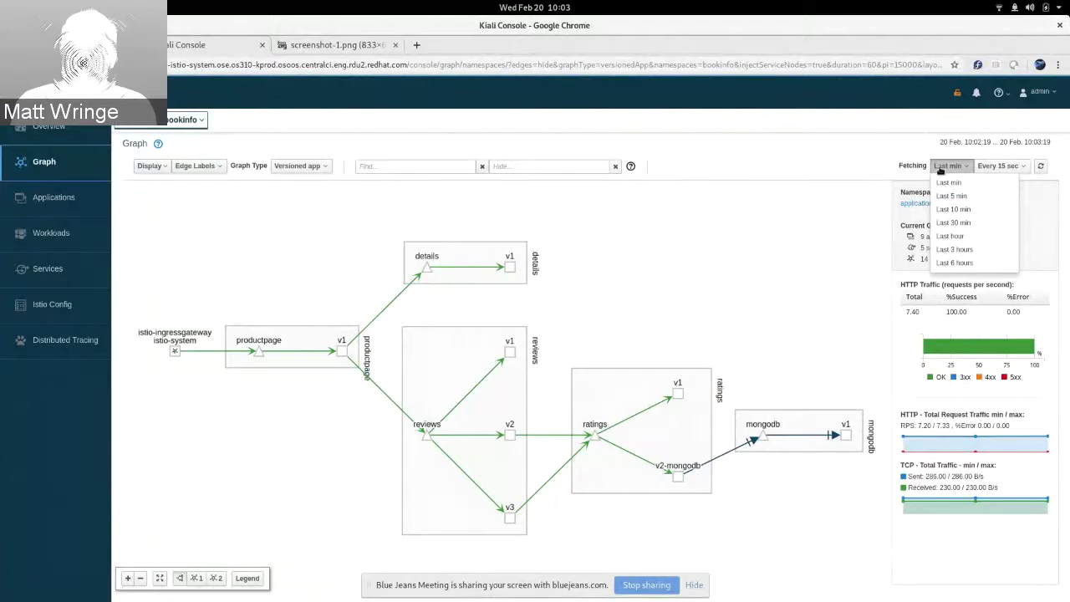
left_click(941, 168)
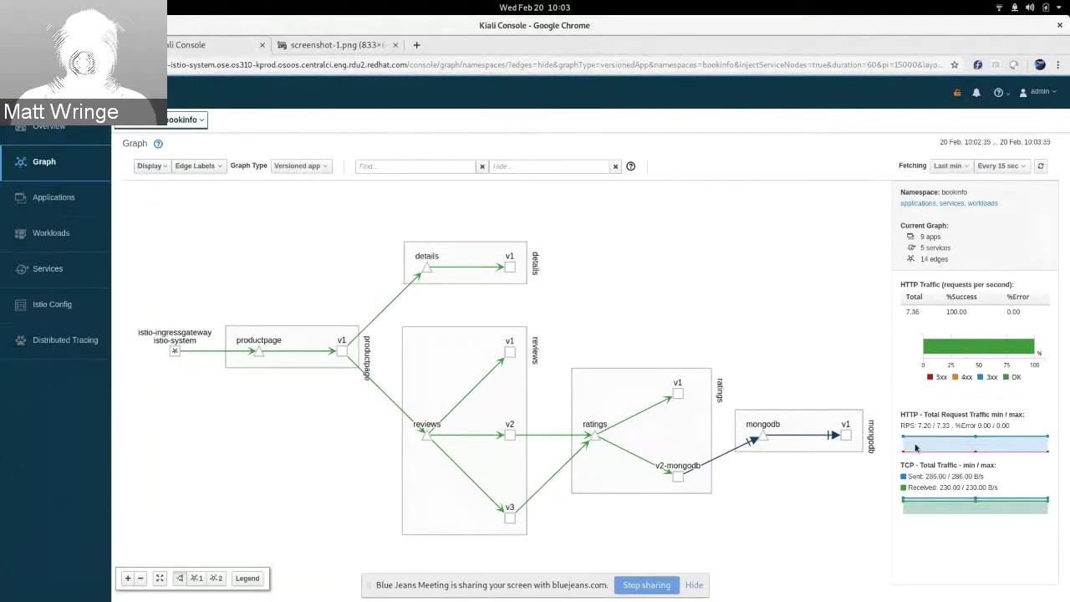
mouse_move(1003, 448)
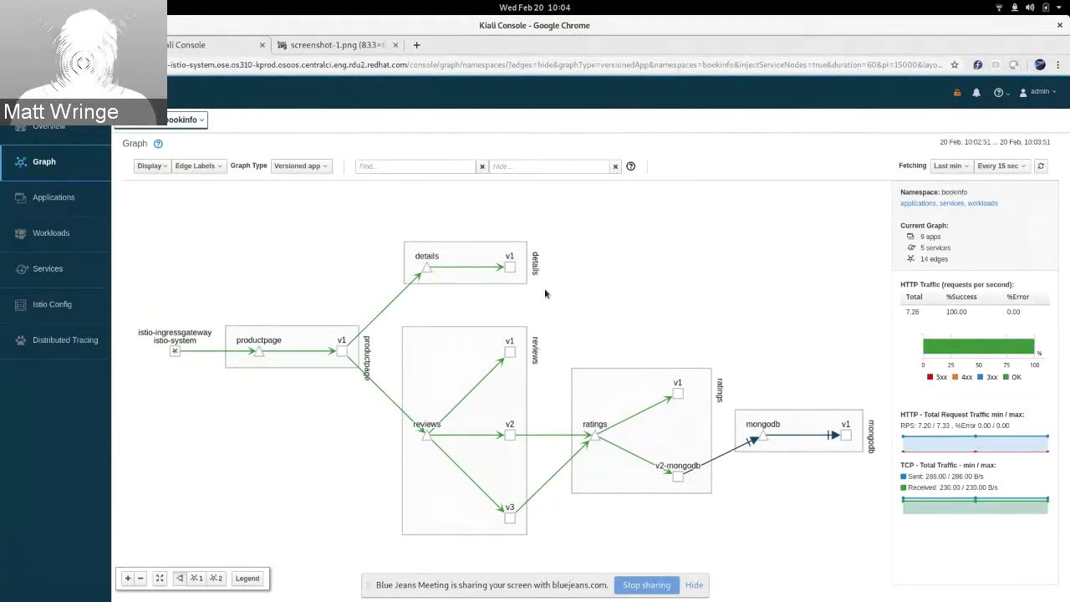
Step: Inspect traffic on the details http edge and the ratings→v1 edge, then view the Kiali login-error screenshot
left_click(479, 272)
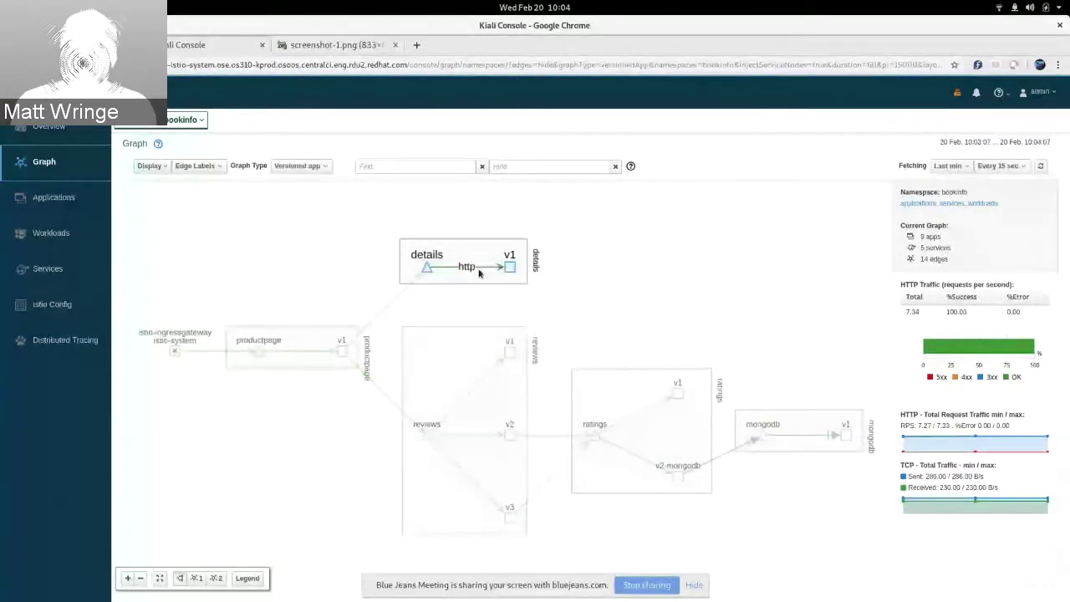
left_click(481, 271)
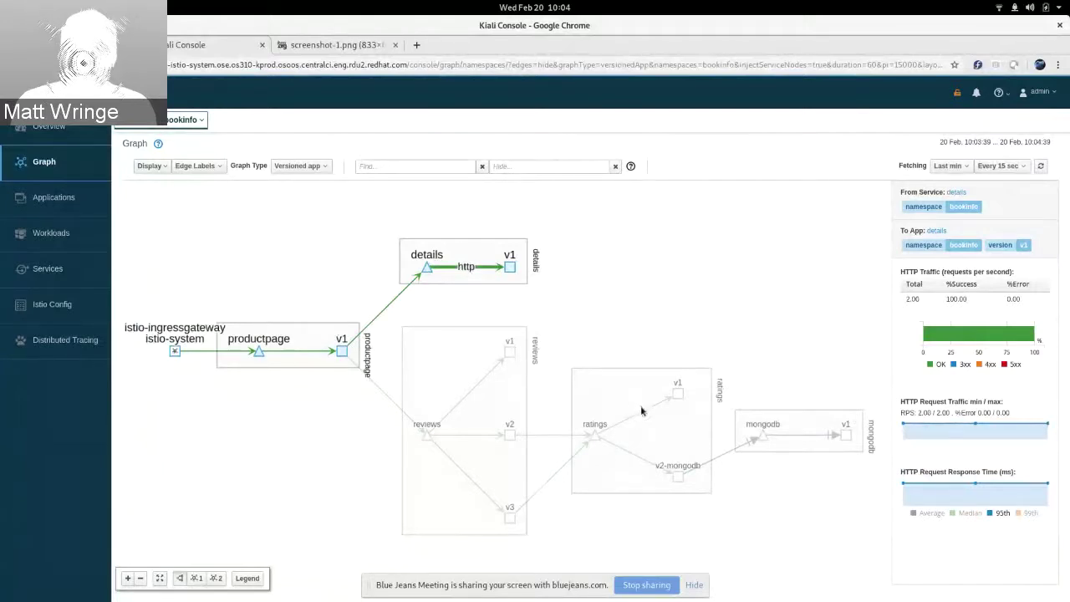
left_click(641, 409)
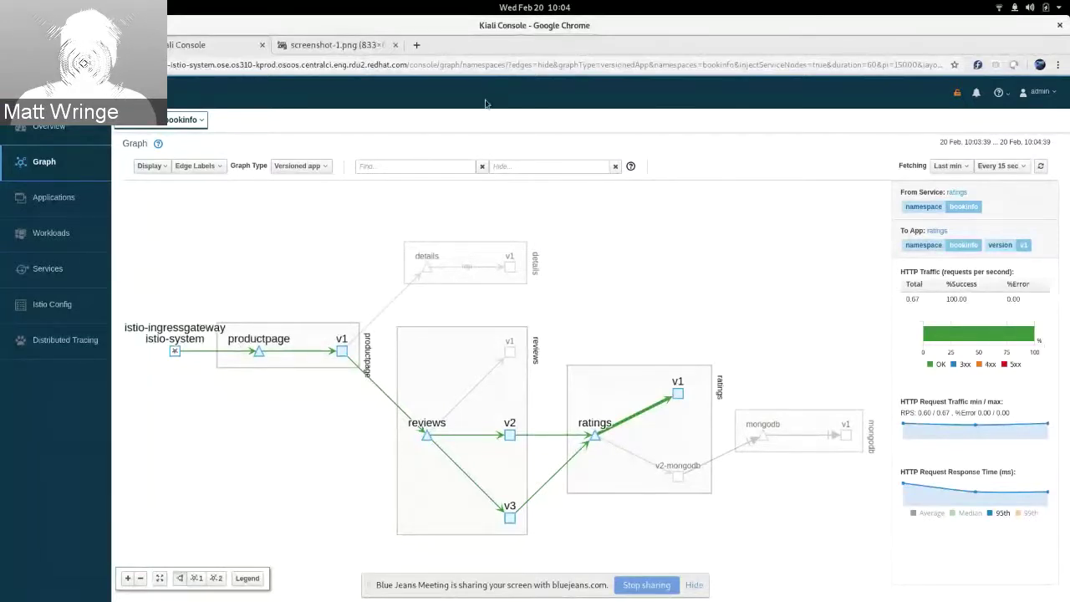
left_click(341, 46)
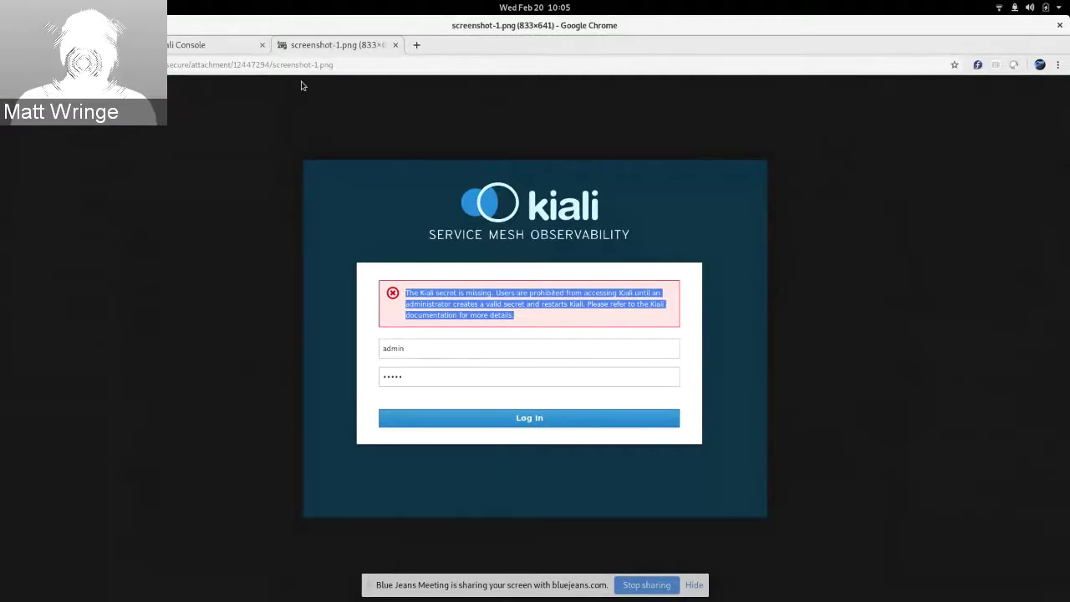
Step: Go back to the Kiali Console tab showing the bookinfo graph
left_click(222, 50)
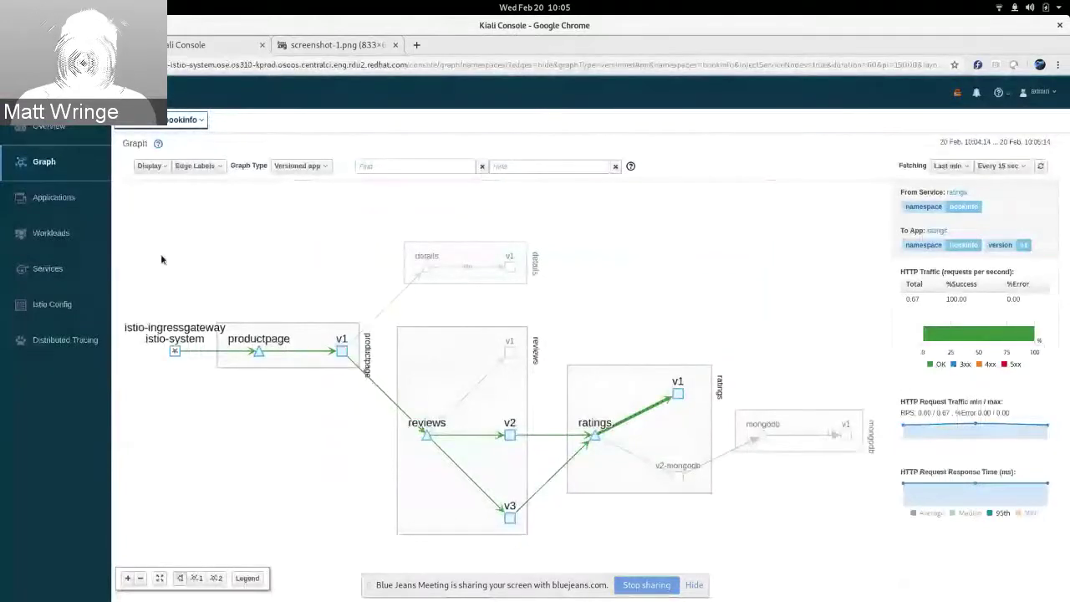
Step: Return to the bookinfo graph via Workloads and select the ratings v2-mongodb node
left_click(52, 233)
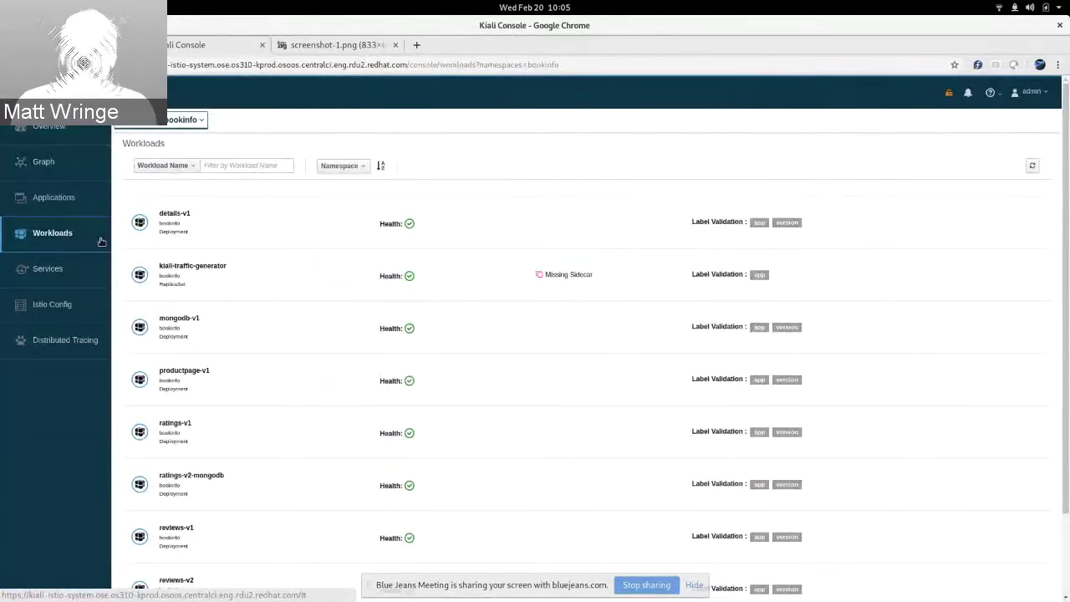
left_click(44, 161)
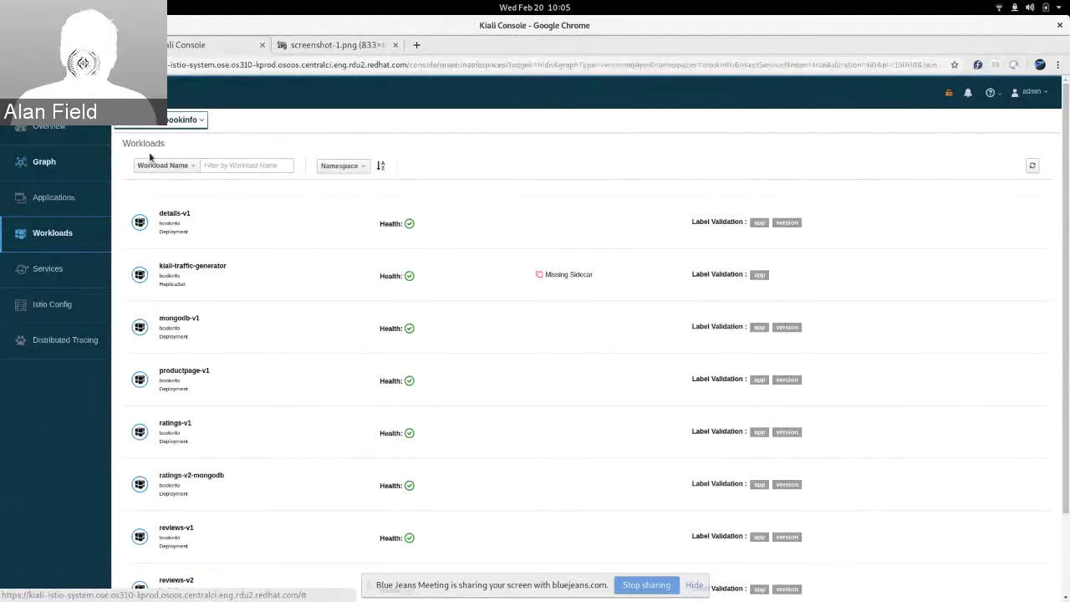
key("alt+Tab")
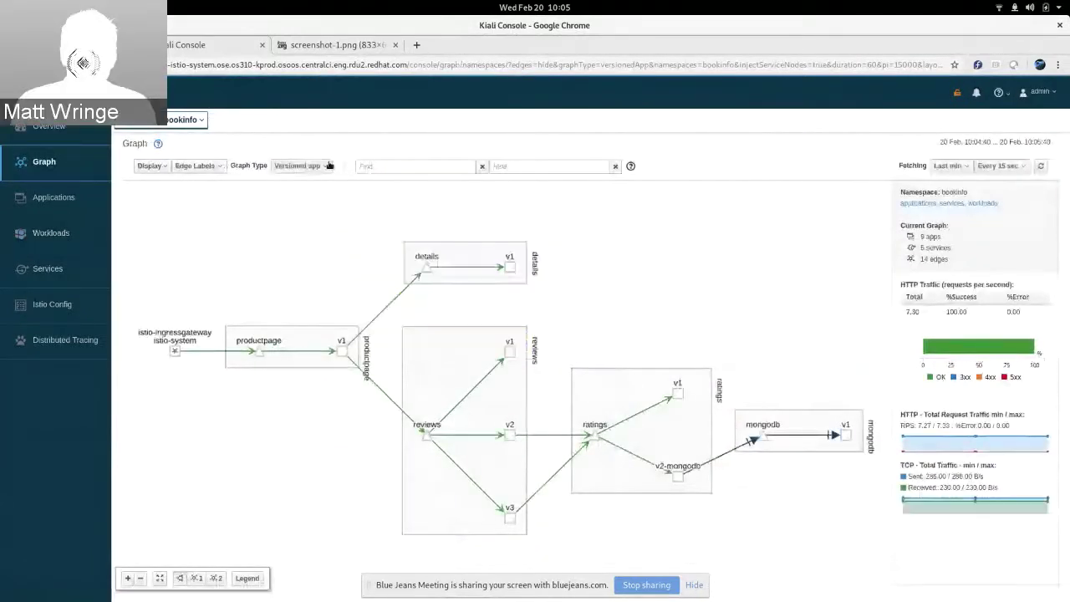
left_click(680, 478)
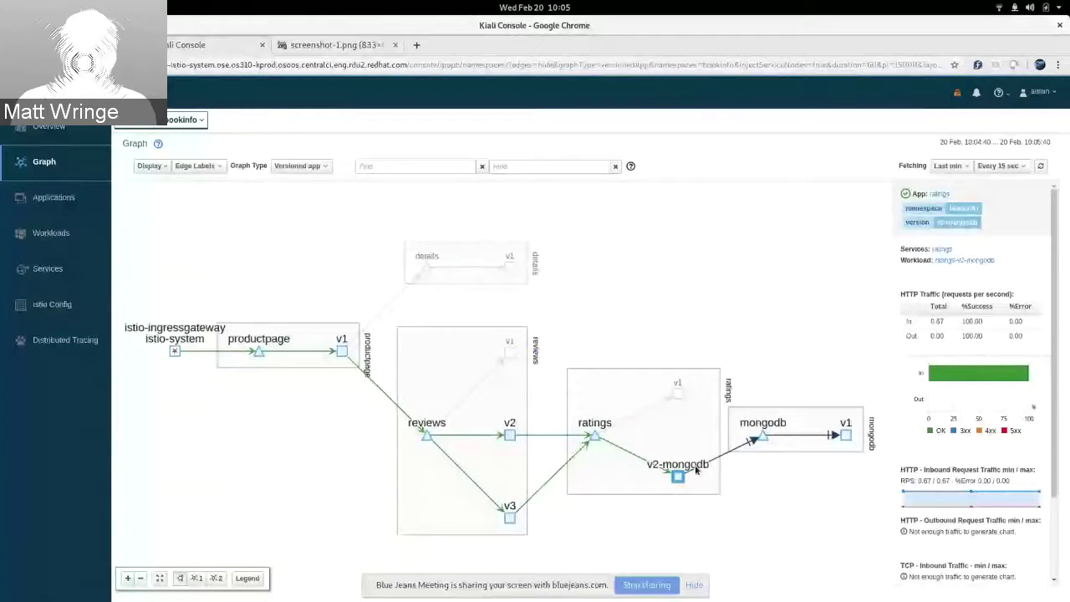
Step: Open the ratings-v2-mongodb workload page's Traffic tab and dismiss the chat notification
left_click(974, 261)
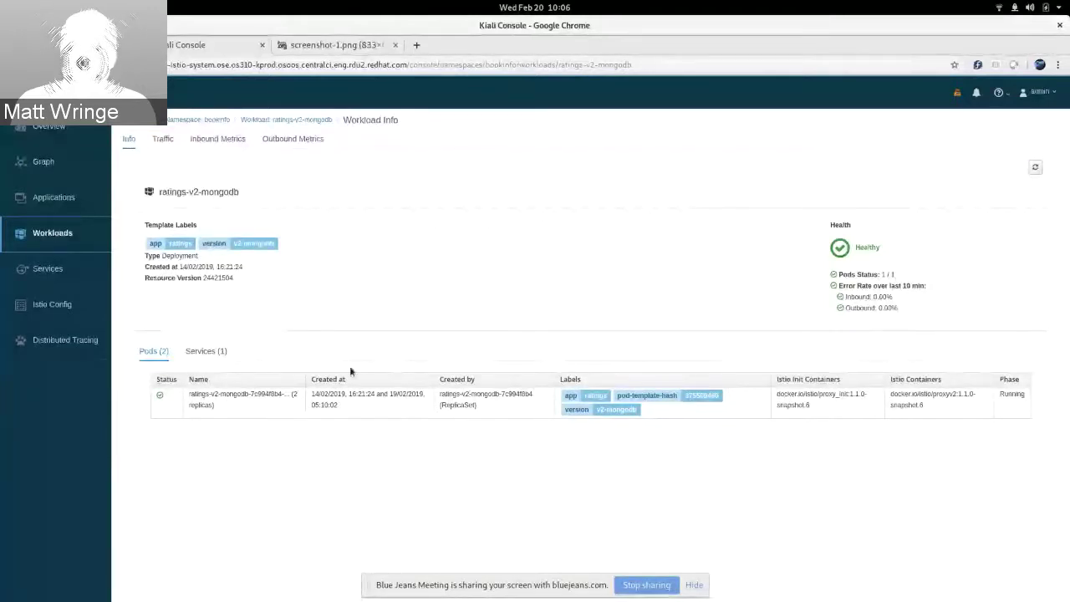
left_click(163, 143)
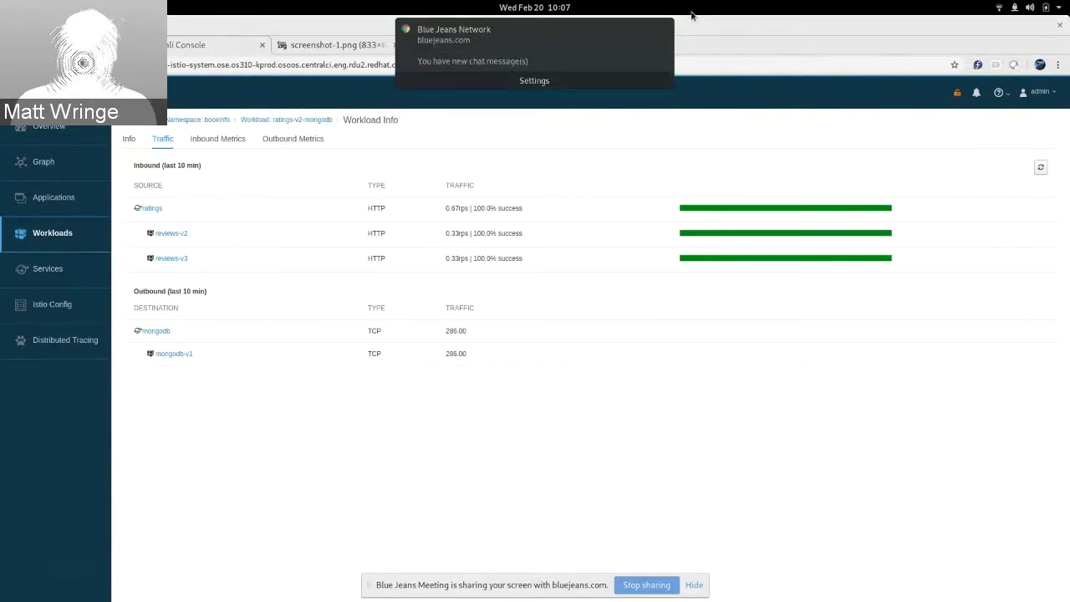
left_click(664, 31)
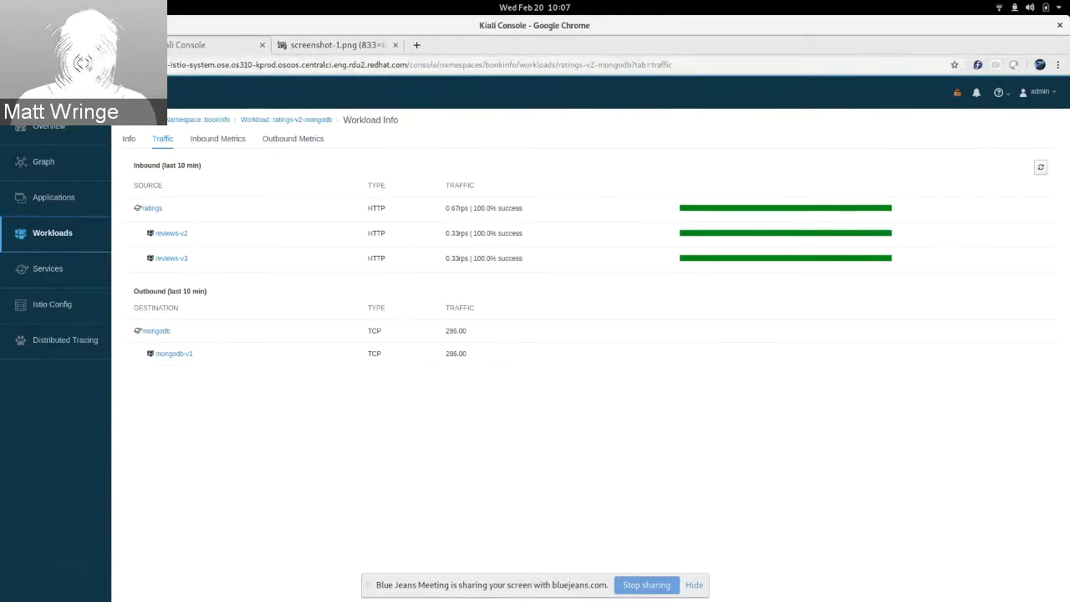
Step: Switch to the browser tab showing the OKD login page
left_click(75, 45)
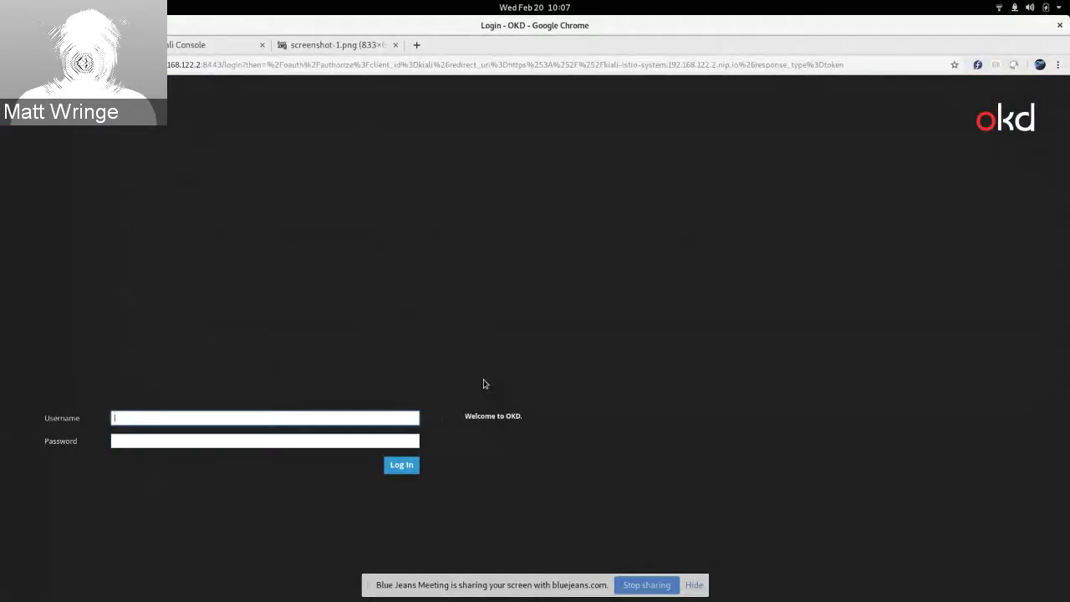
Step: Log in with the first test user's username and password
type("foo")
key("Tab")
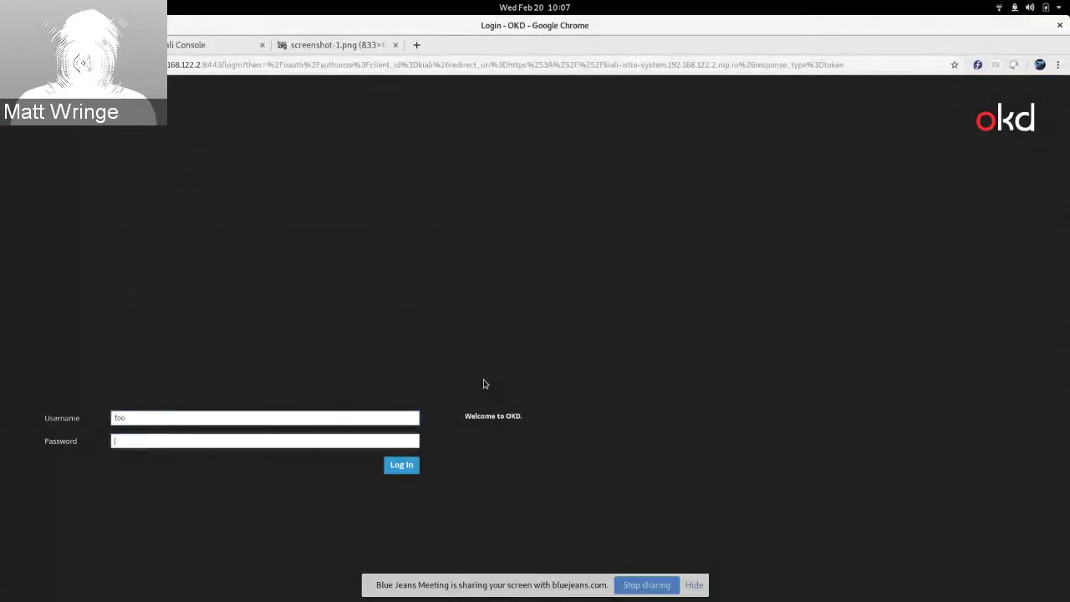
type("foo")
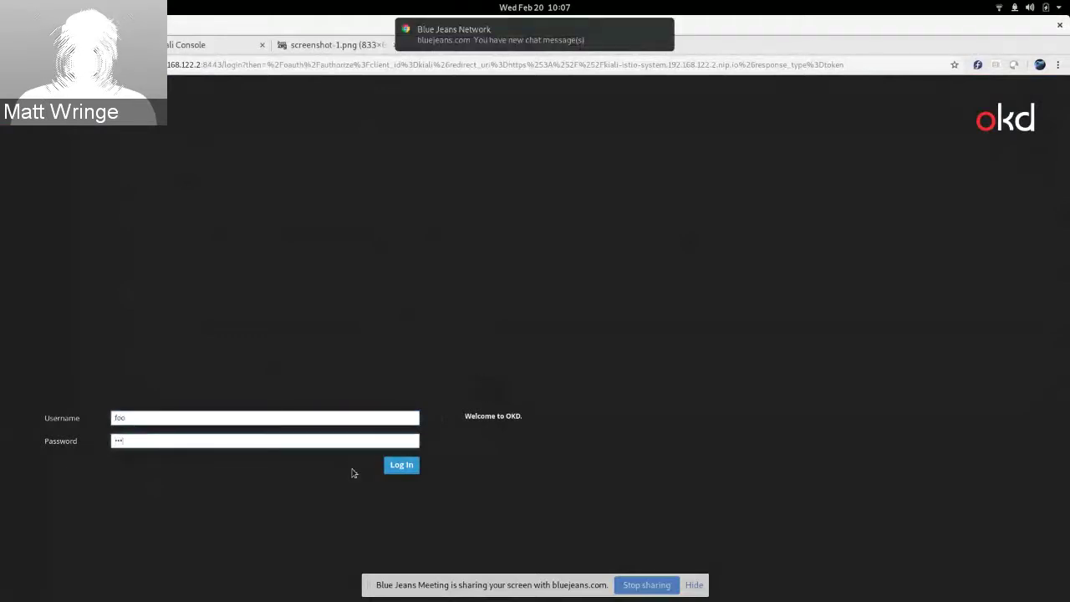
left_click(418, 466)
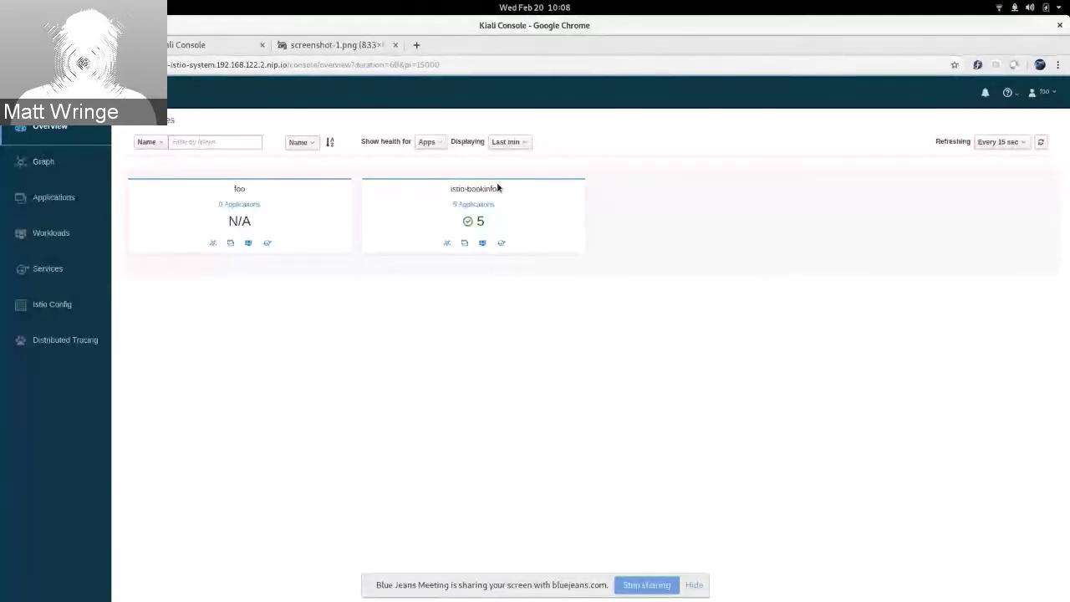
Step: Open the istio-bookinfo graph, clear all selected namespaces, then log out
left_click(446, 242)
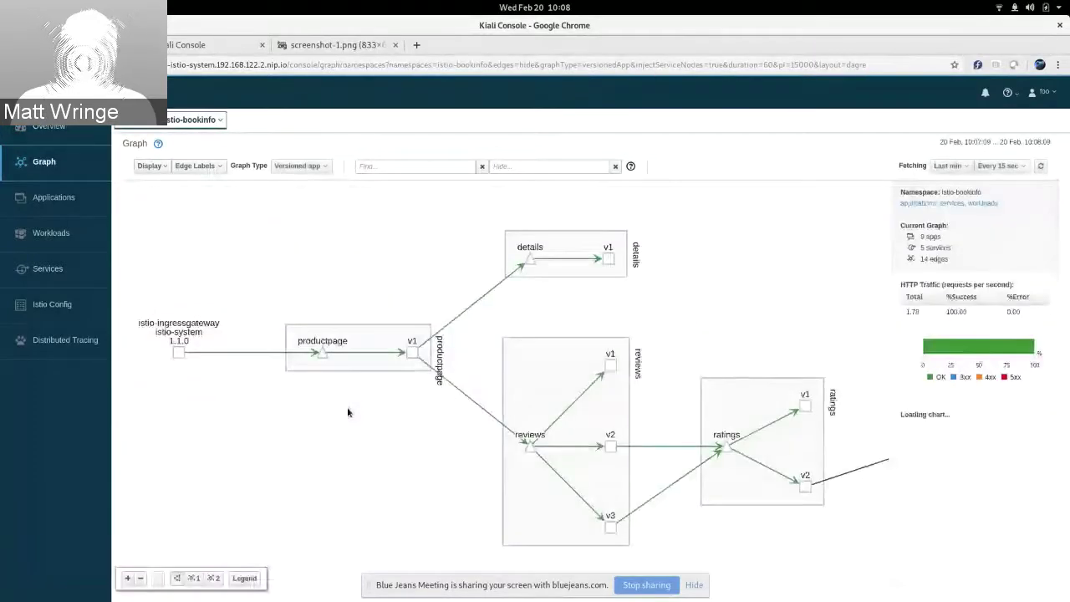
left_click(208, 120)
left_click(182, 147)
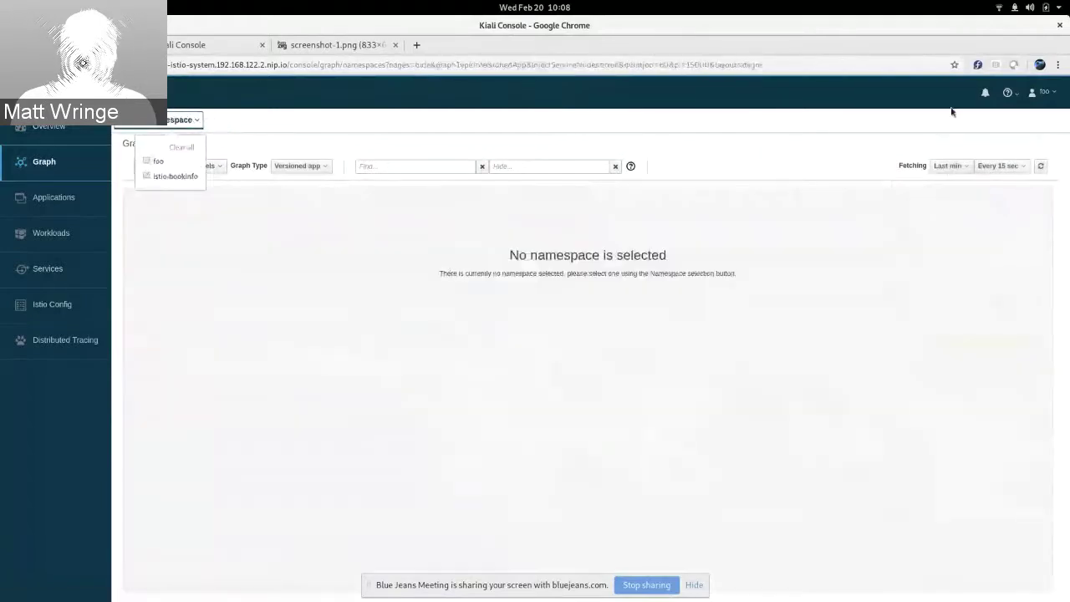
left_click(1041, 92)
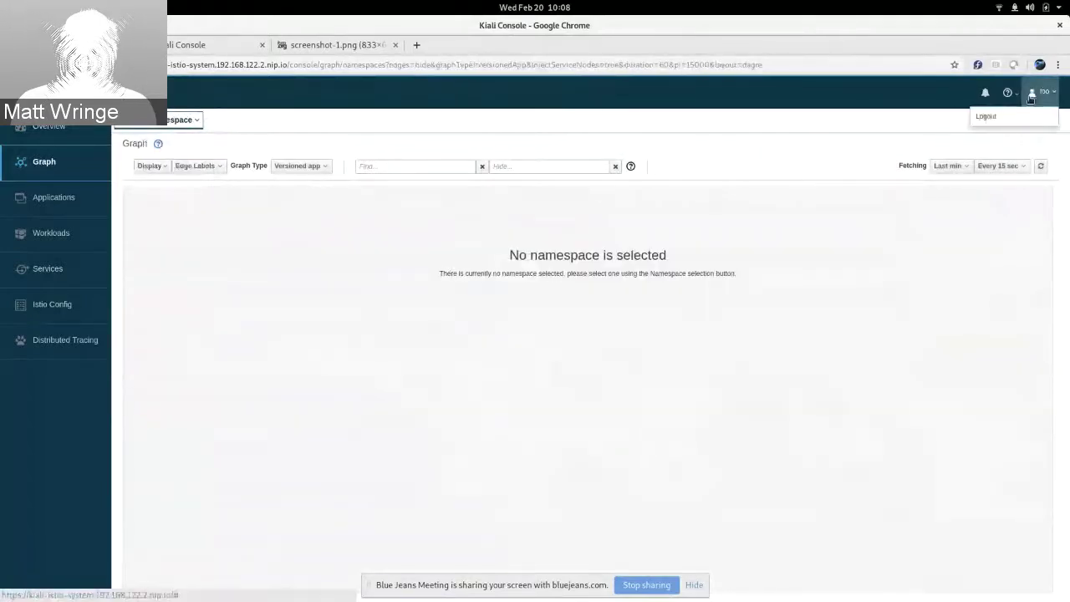
left_click(1026, 115)
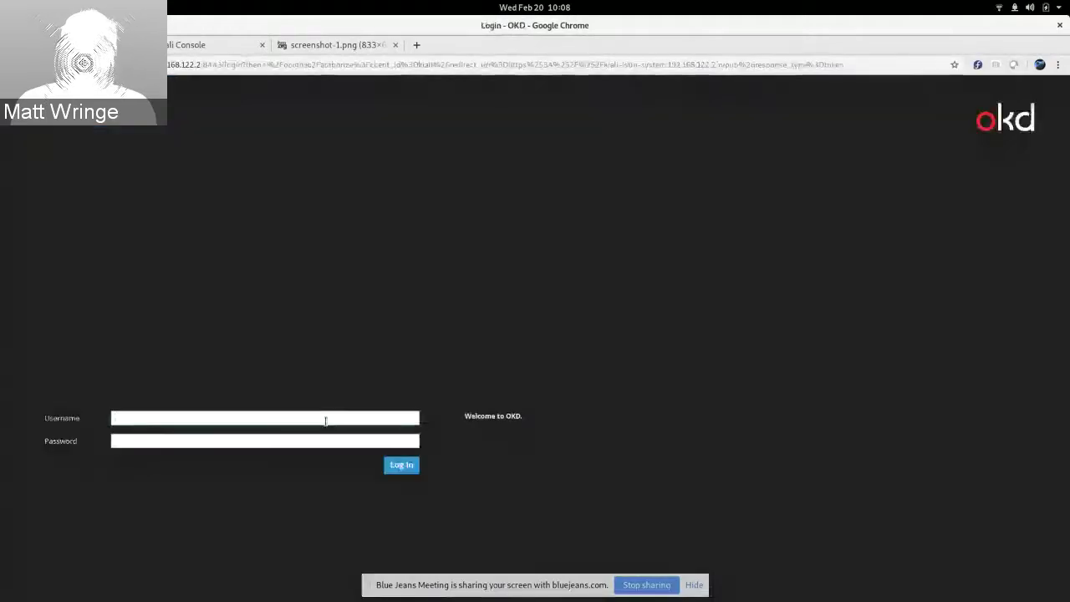
Step: Attempt a login with the second user's password and dismiss the forbidden-namespace error messages
left_click(325, 418)
key("Tab")
type("bar")
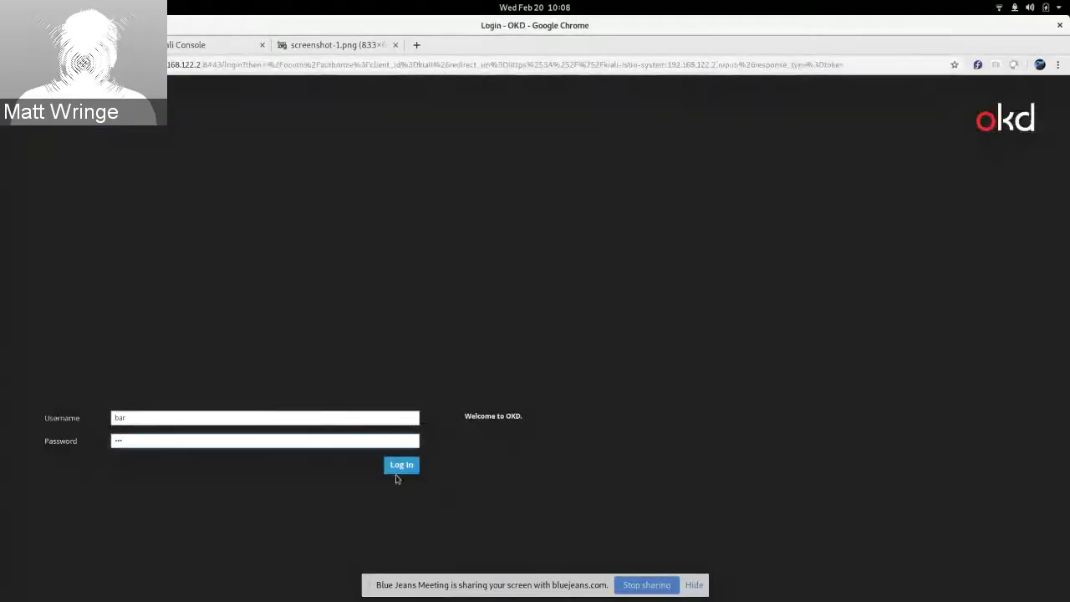
left_click(406, 464)
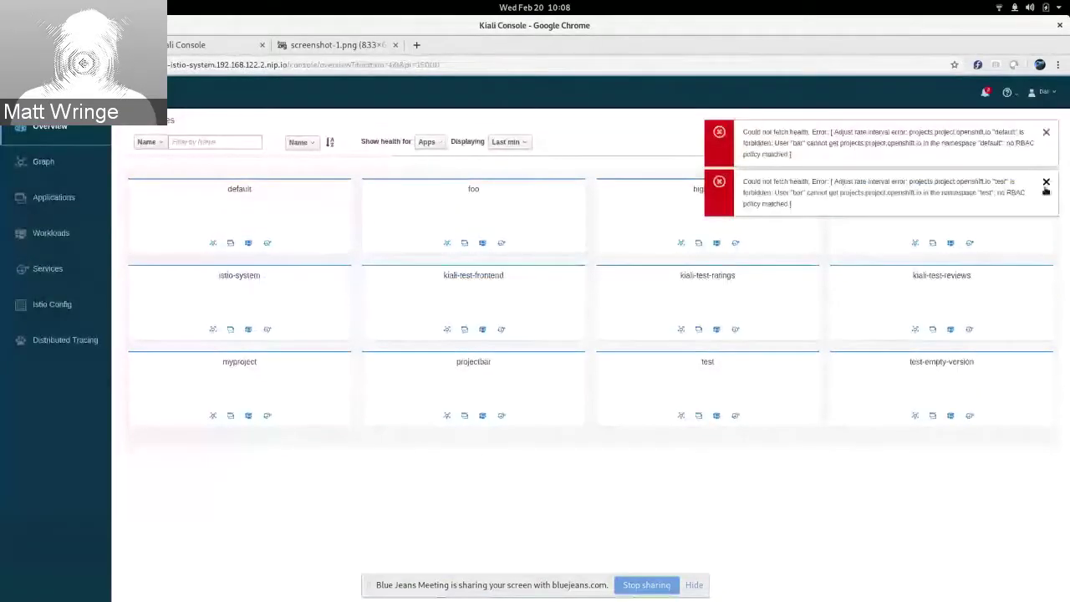
left_click(1046, 184)
left_click(1046, 132)
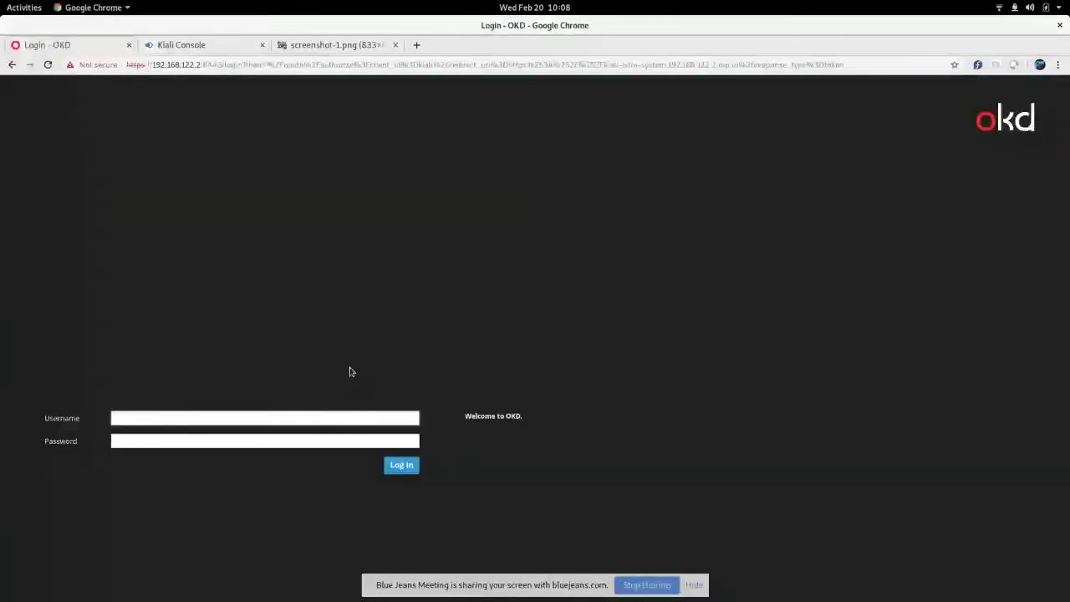
Step: Log in with the second user's credentials and open the kiali-test-frontend graph
type("bar")
key("Tab")
type("bar")
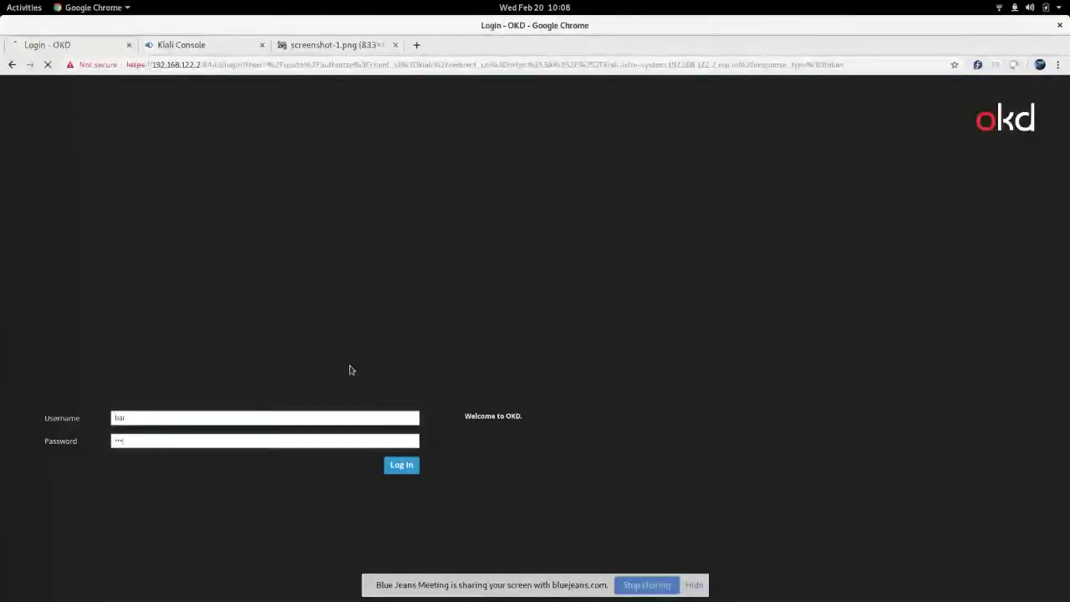
key("Return")
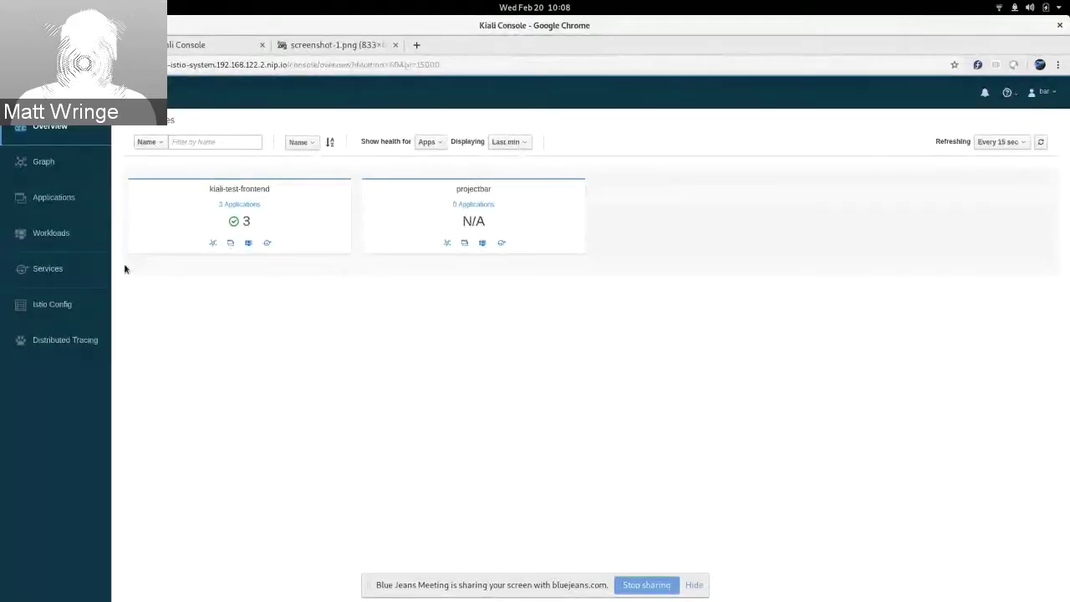
left_click(213, 243)
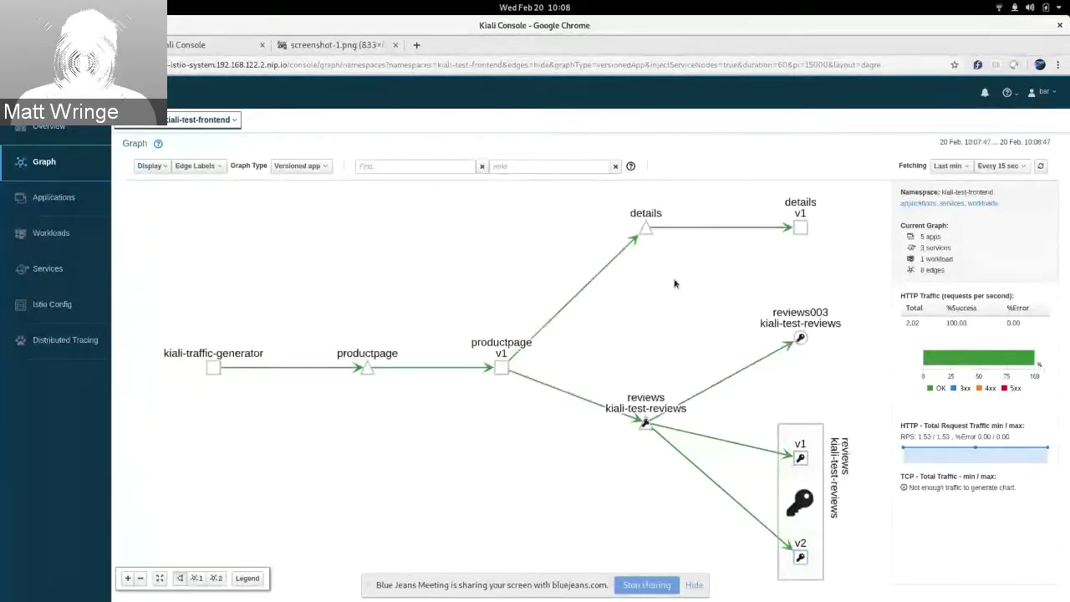
Step: Bring up the window switcher with Alt+Tab to reach the terminal
key("alt+Tab")
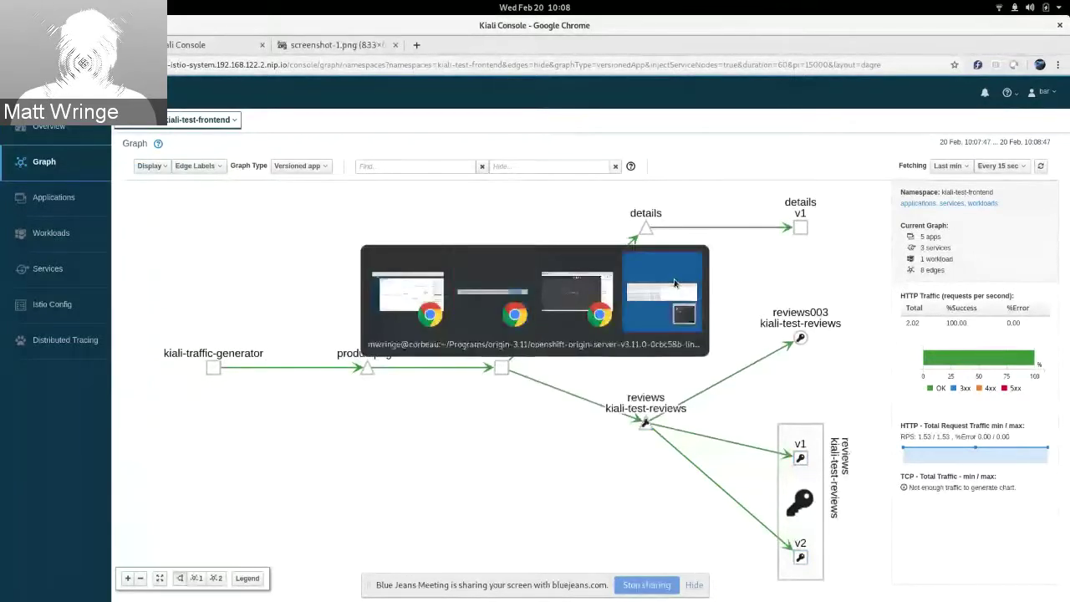
Step: Run 'oc adm policy add-role-to-user kiali' for the test user in namespace kiali-test-reviews
left_click(676, 284)
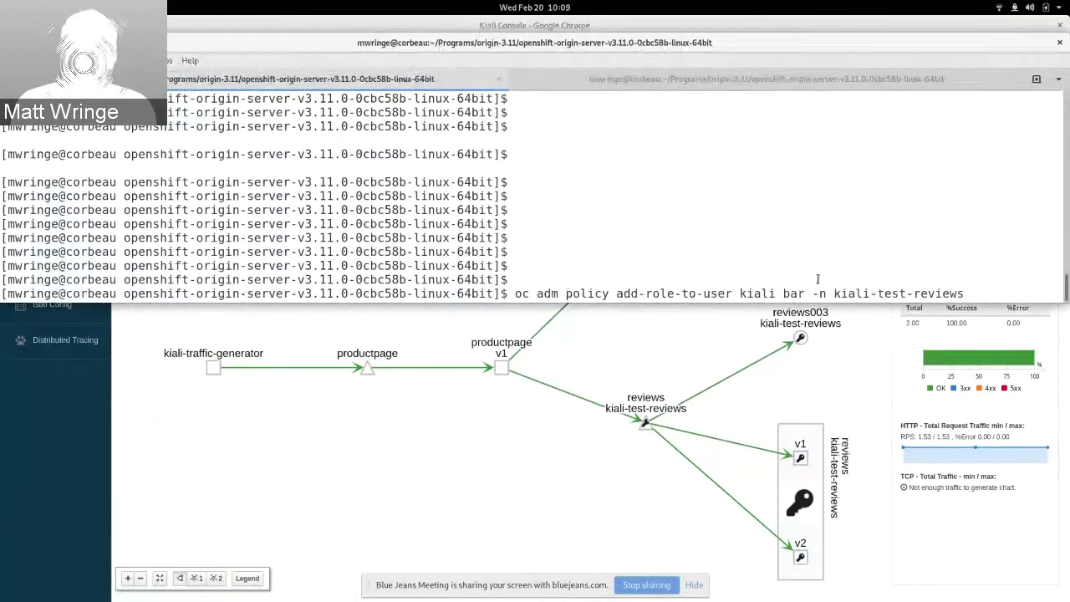
double_click(791, 294)
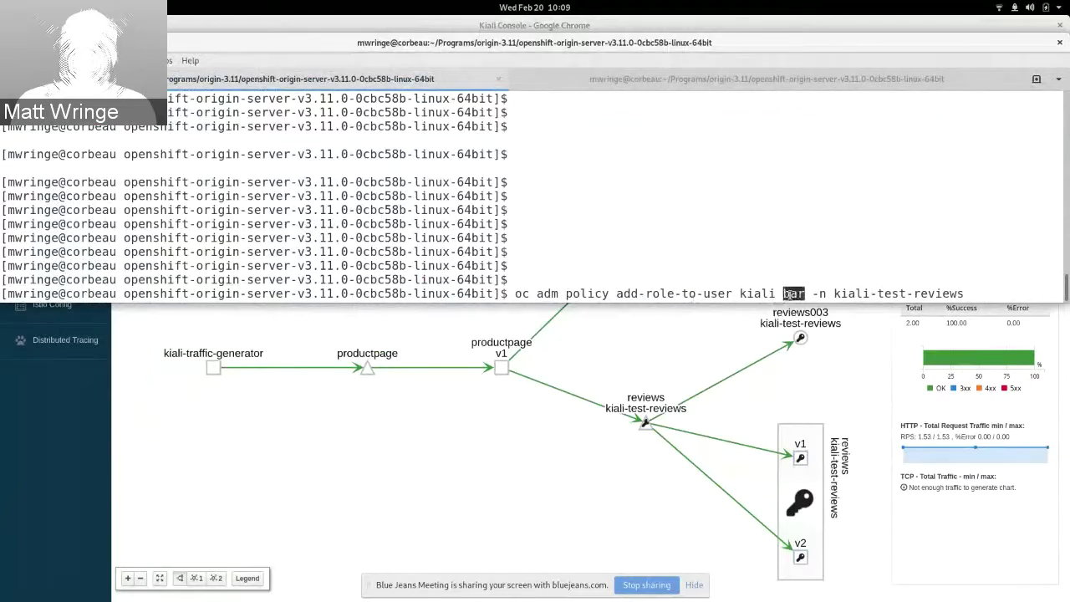
double_click(761, 294)
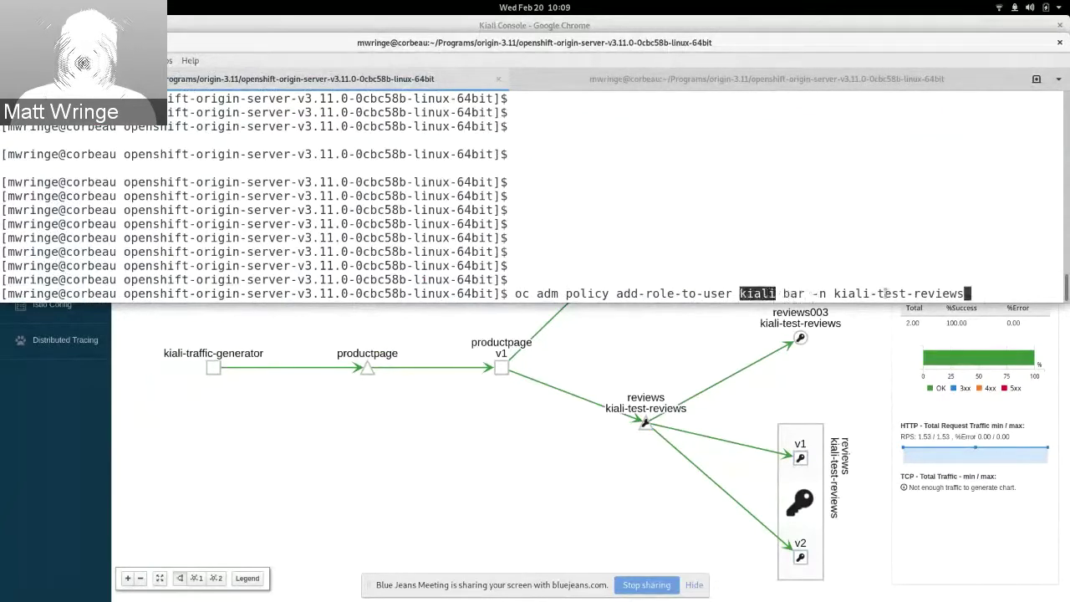
left_click(887, 293)
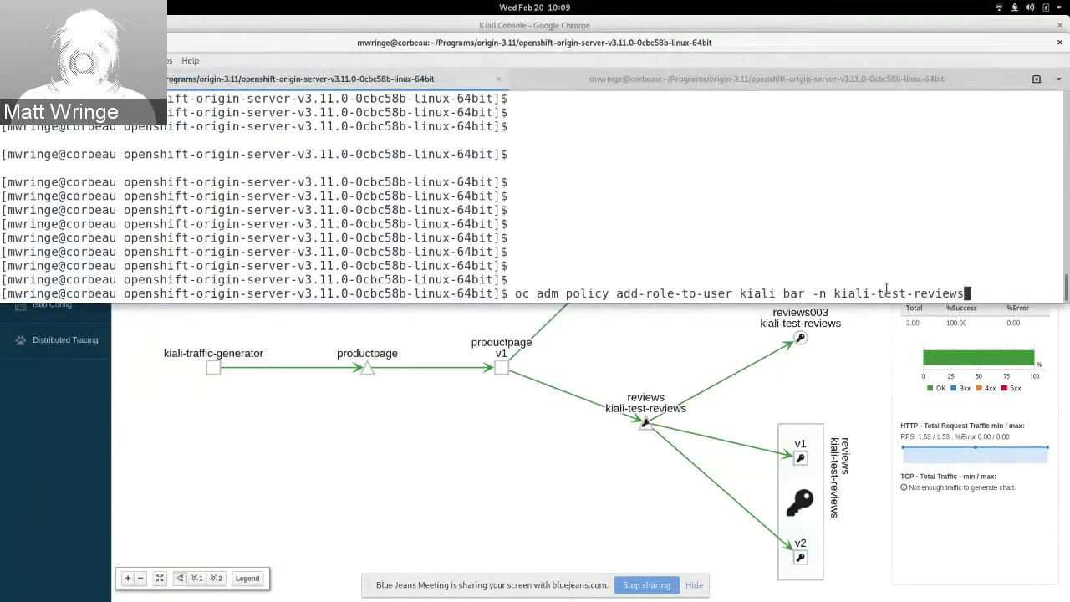
key("Return")
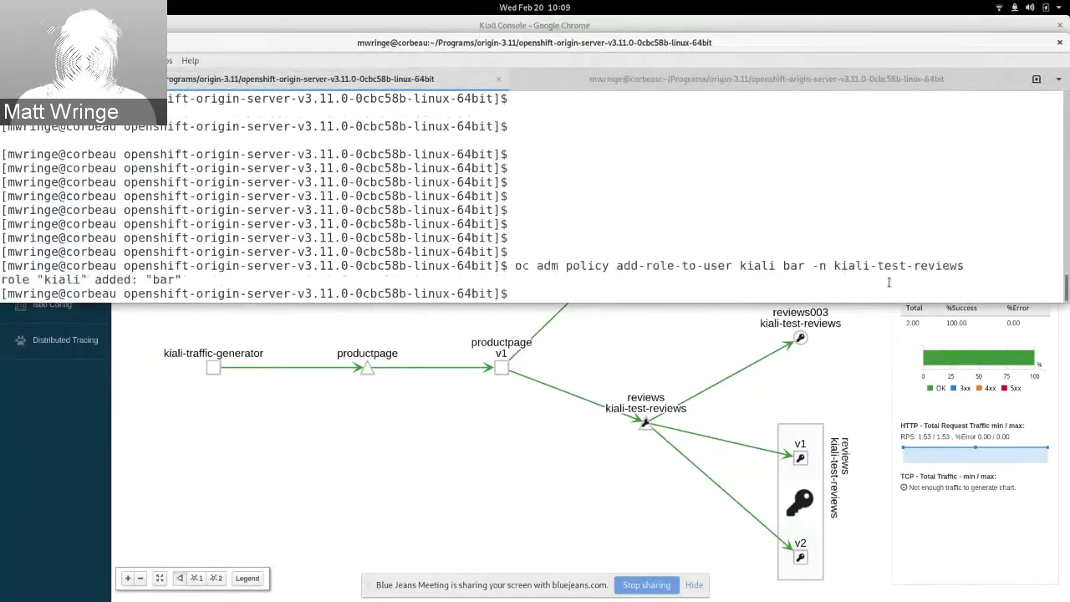
key("alt+Tab")
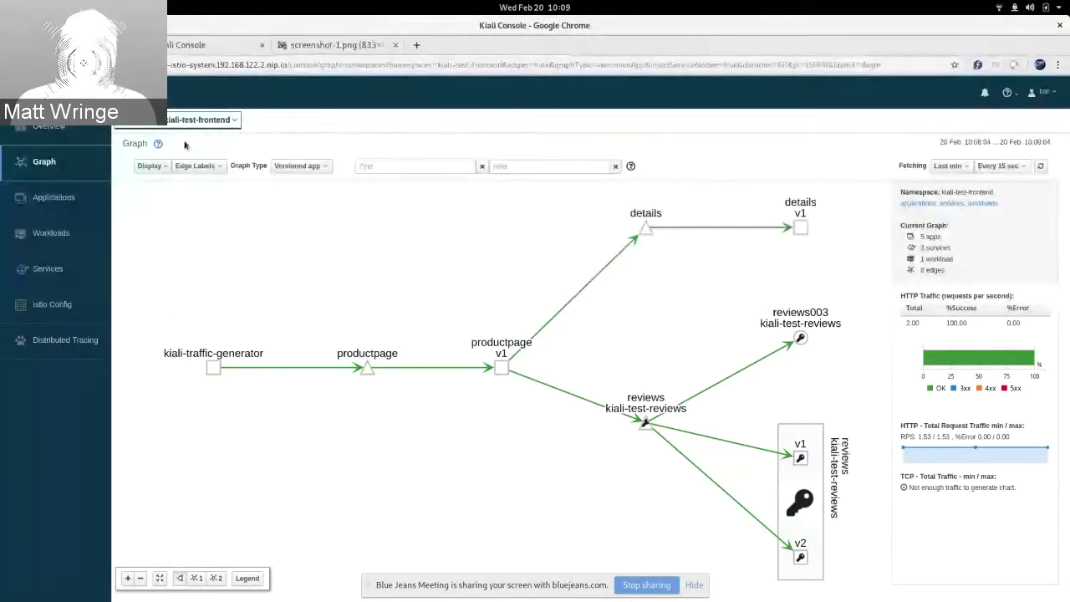
Step: Add kiali-test-reviews to the graphed namespaces alongside kiali-test-frontend
left_click(200, 126)
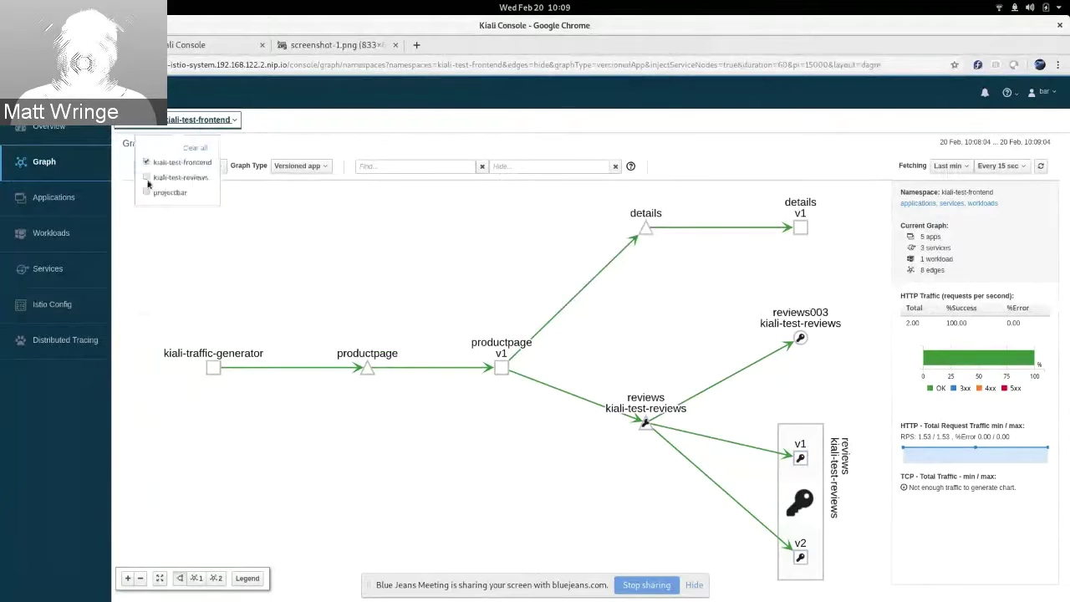
left_click(147, 179)
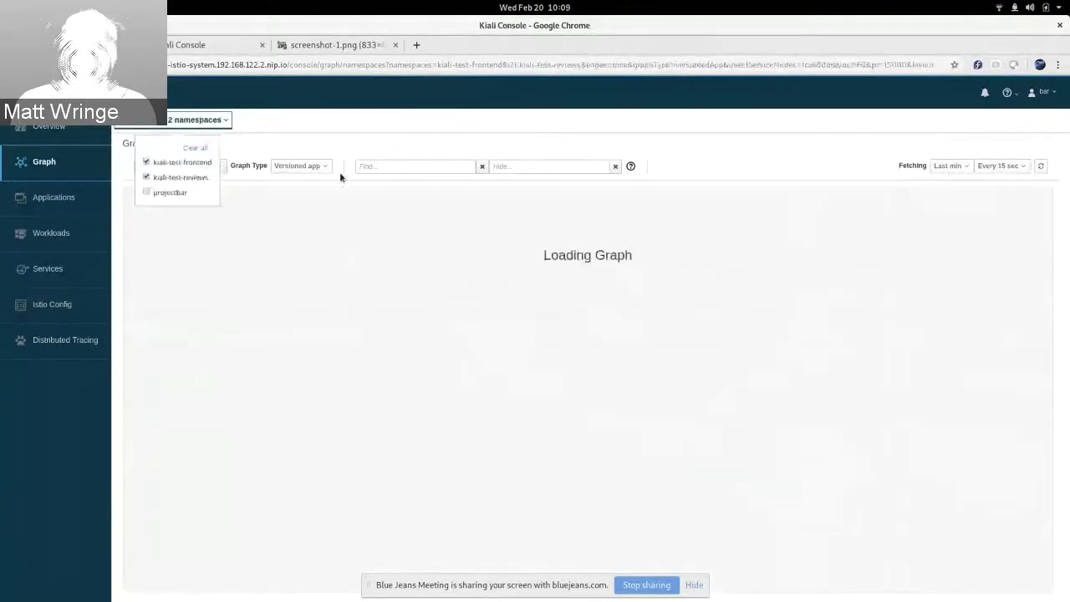
left_click(397, 151)
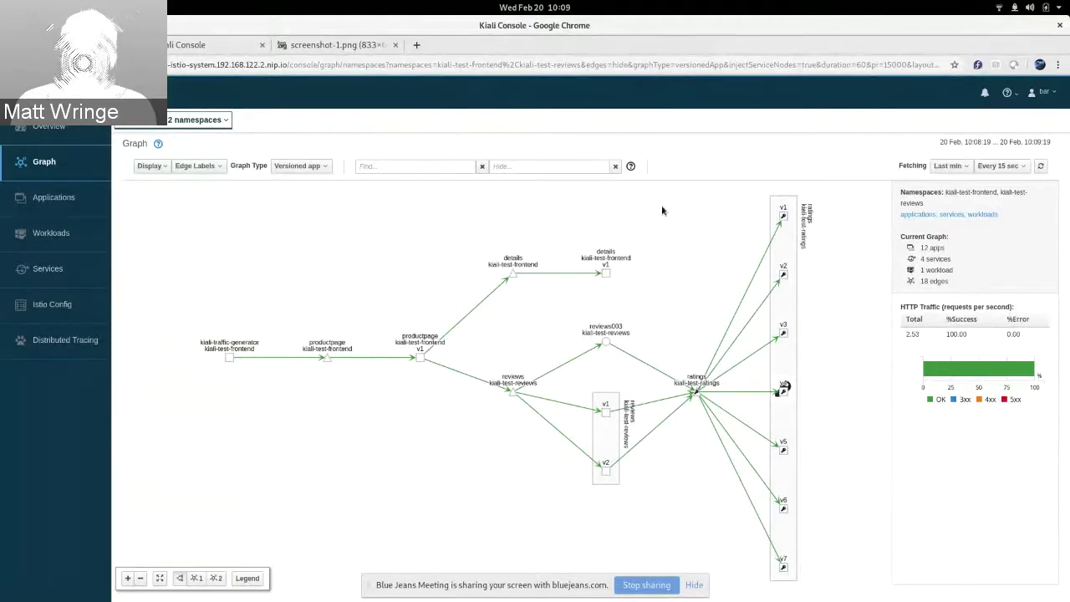
key("alt+Tab")
key("alt+Tab")
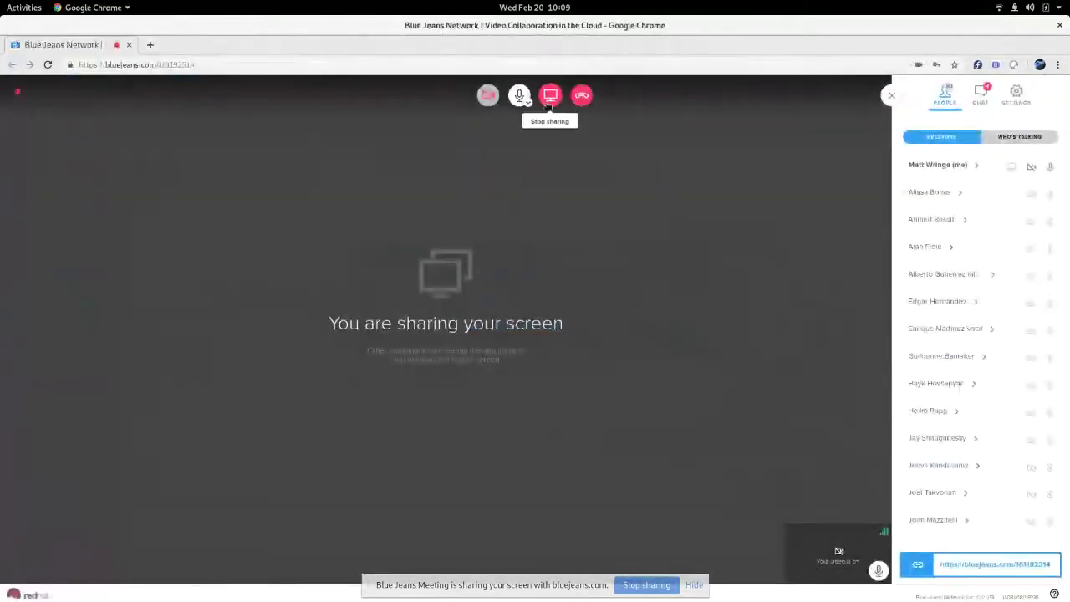
Step: End the Blue Jeans screen share with Stop sharing
left_click(548, 102)
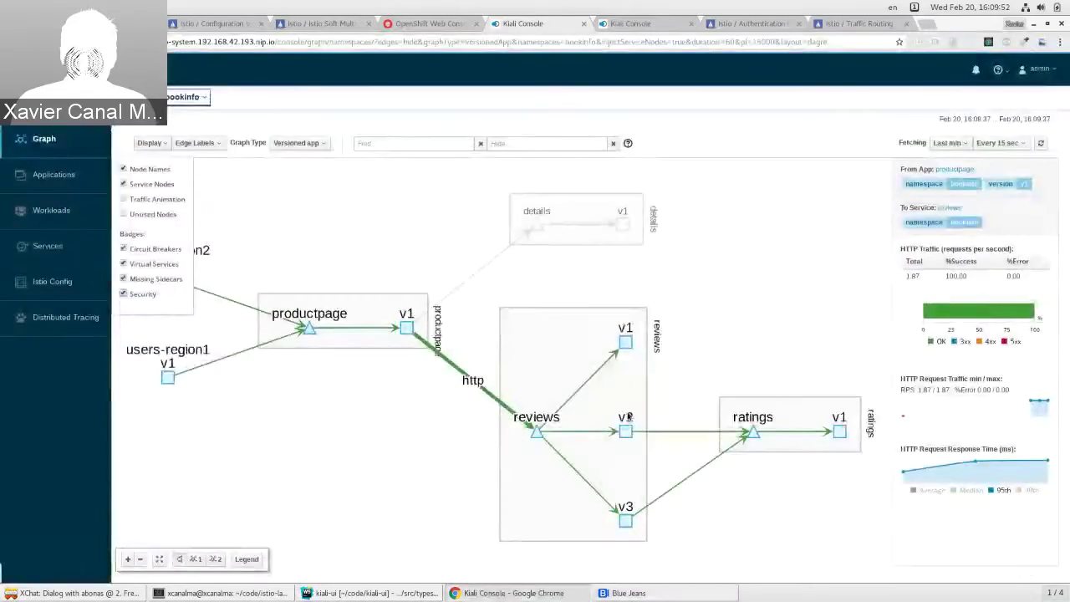
Step: Close the bookinfo graph's Display options and bring the meshwide-mtls terminal forward
left_click(673, 112)
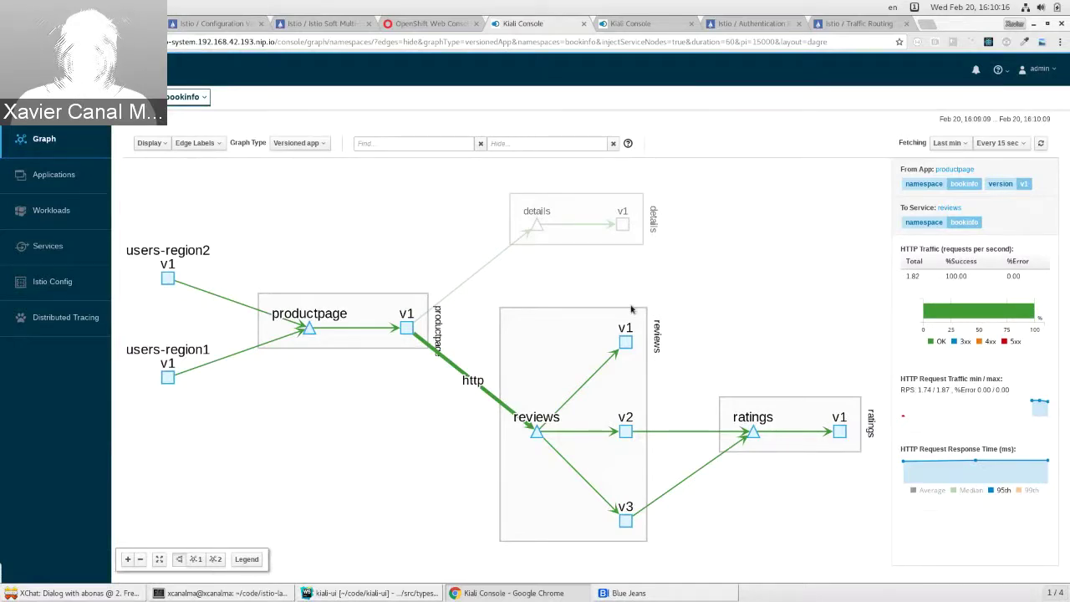
left_click(221, 593)
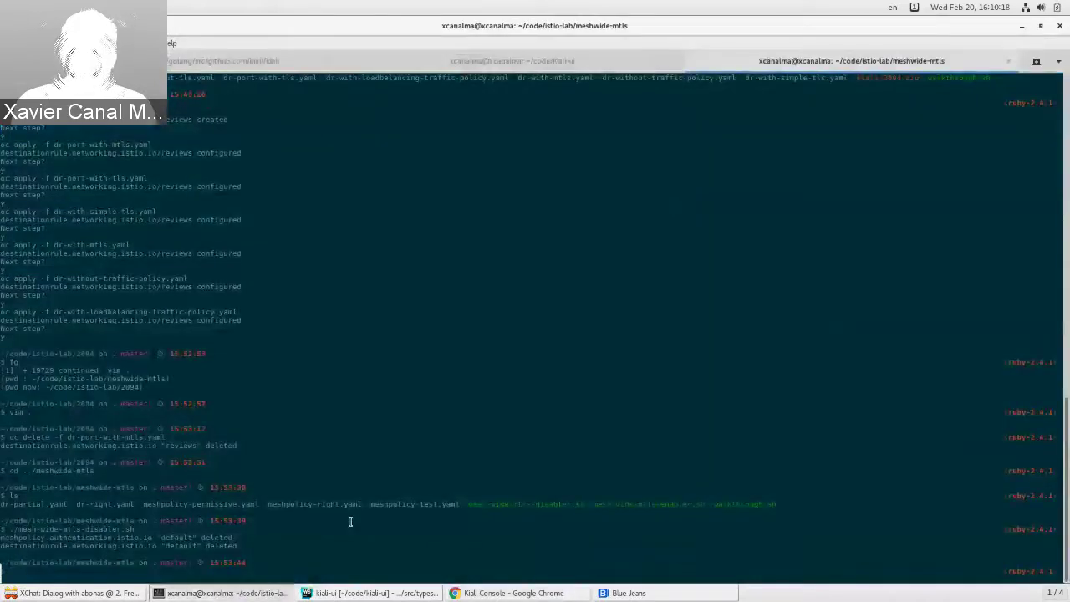
Step: Rerun ./mesh-wide-mtls-disabler.sh from the command history
type("./")
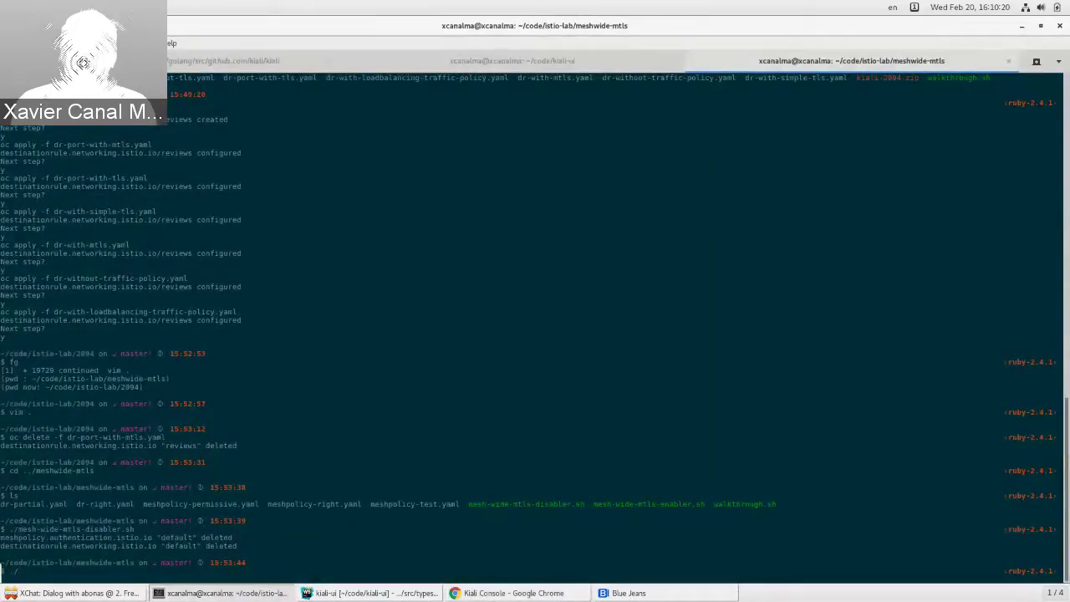
key("Up")
key("Return")
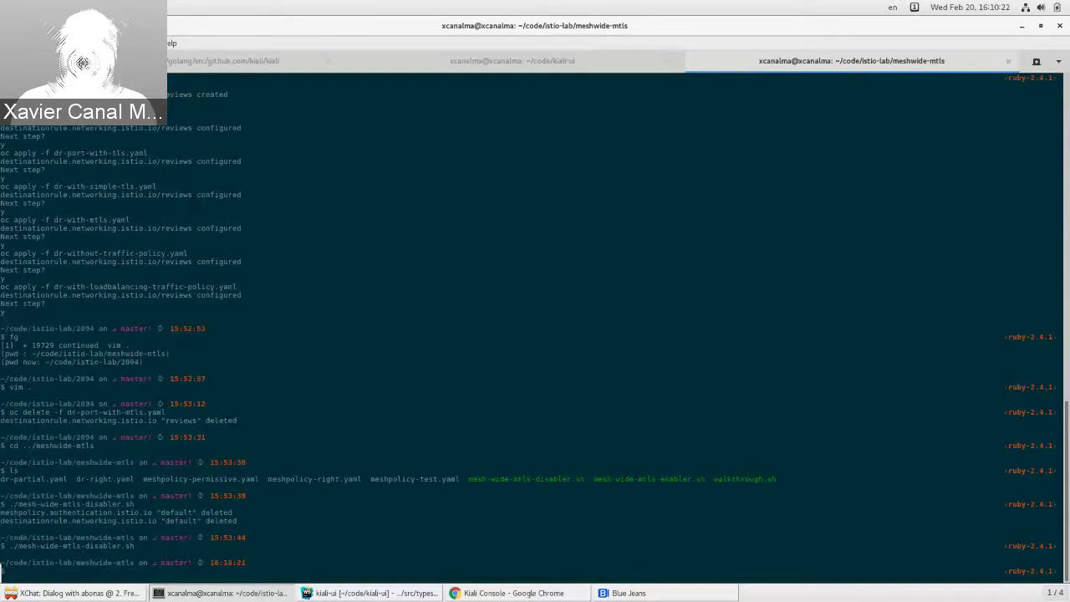
Step: Start ./walkthrough.sh to apply meshpolicy-right.yaml, then return to Kiali's bookinfo graph
type("./mesh-wide-mtls-")
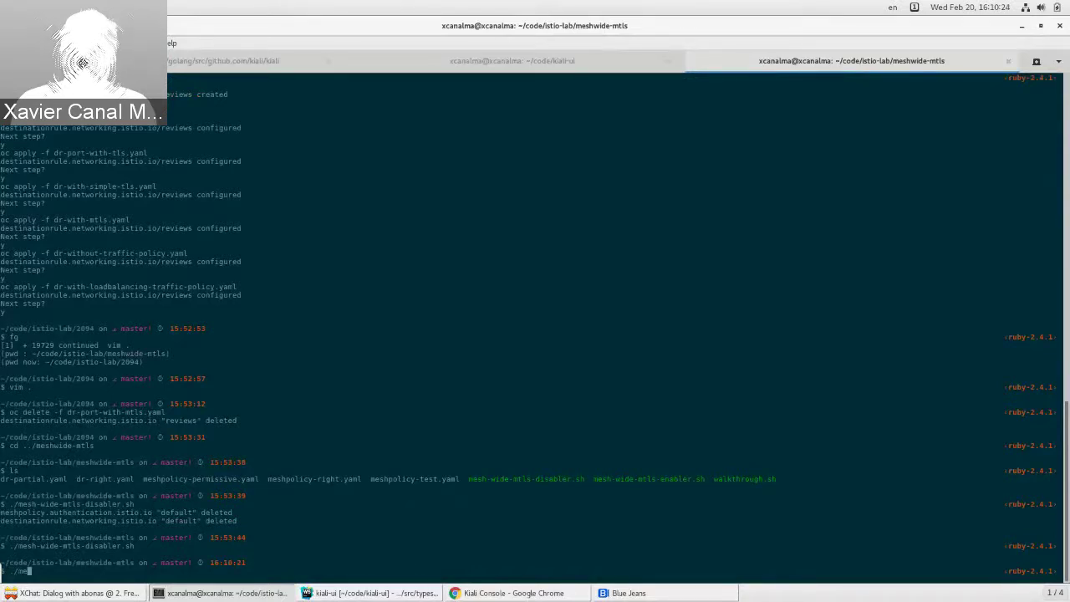
key("BackSpace")
key("BackSpace")
key("BackSpace")
key("BackSpace")
key("BackSpace")
key("BackSpace")
key("BackSpace")
key("BackSpace")
key("BackSpace")
key("BackSpace")
key("BackSpace")
key("BackSpace")
key("BackSpace")
key("BackSpace")
key("BackSpace")
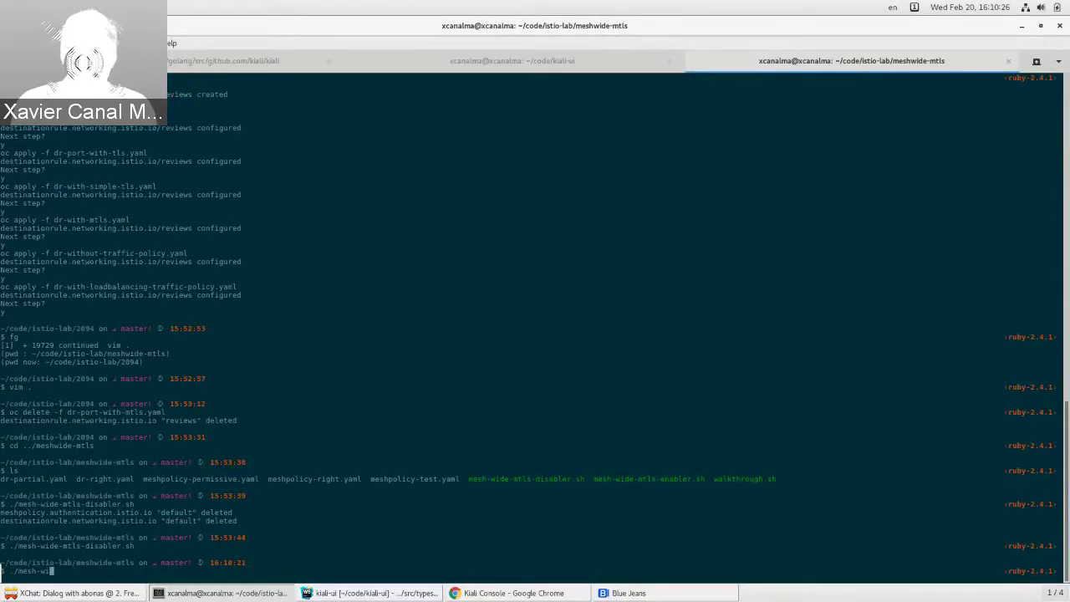
type("walkthrough.sh")
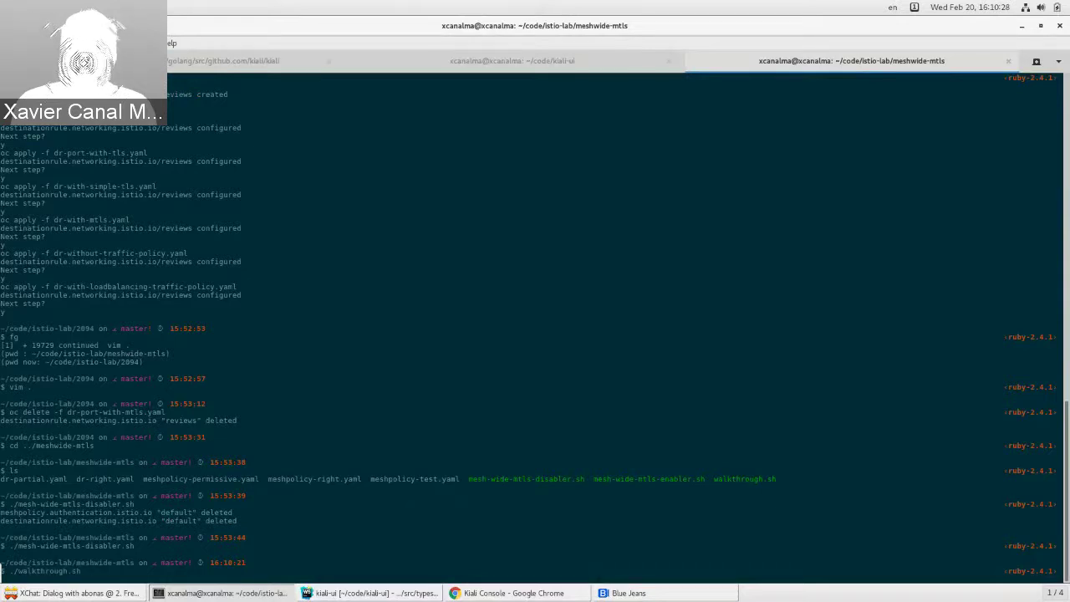
key("Return")
key("alt+Tab")
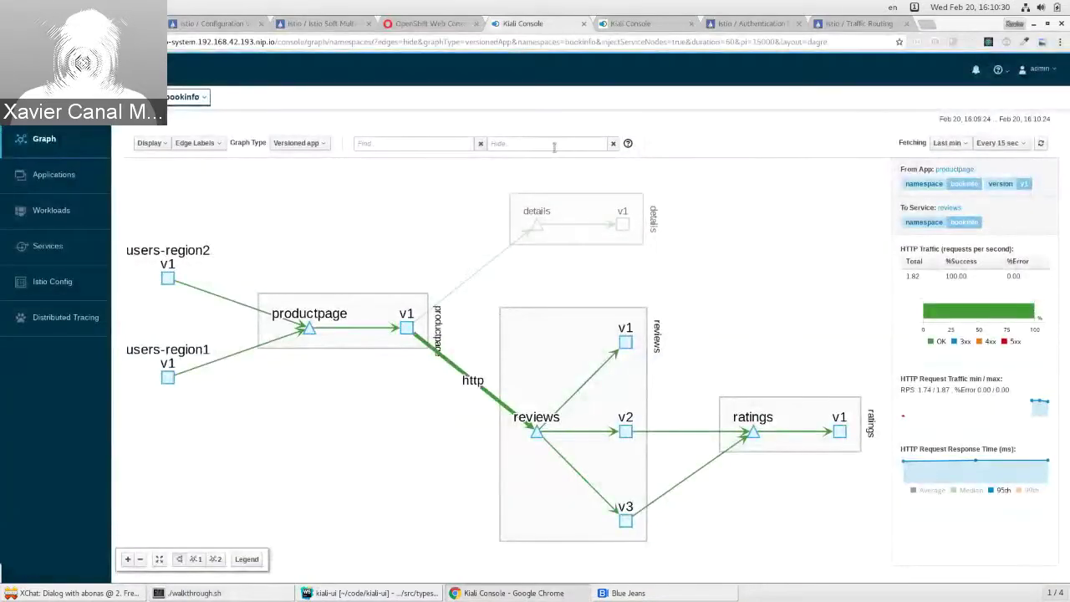
Step: Refresh Istio Config and open the new default MeshPolicy YAML, marking its mtls peers lines
left_click(629, 26)
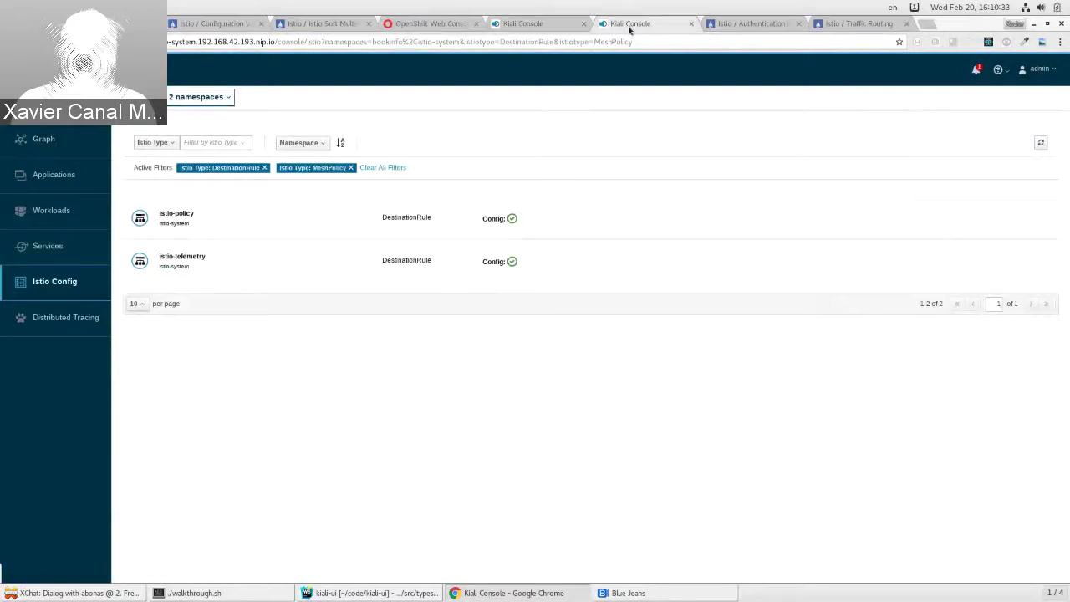
left_click(1040, 144)
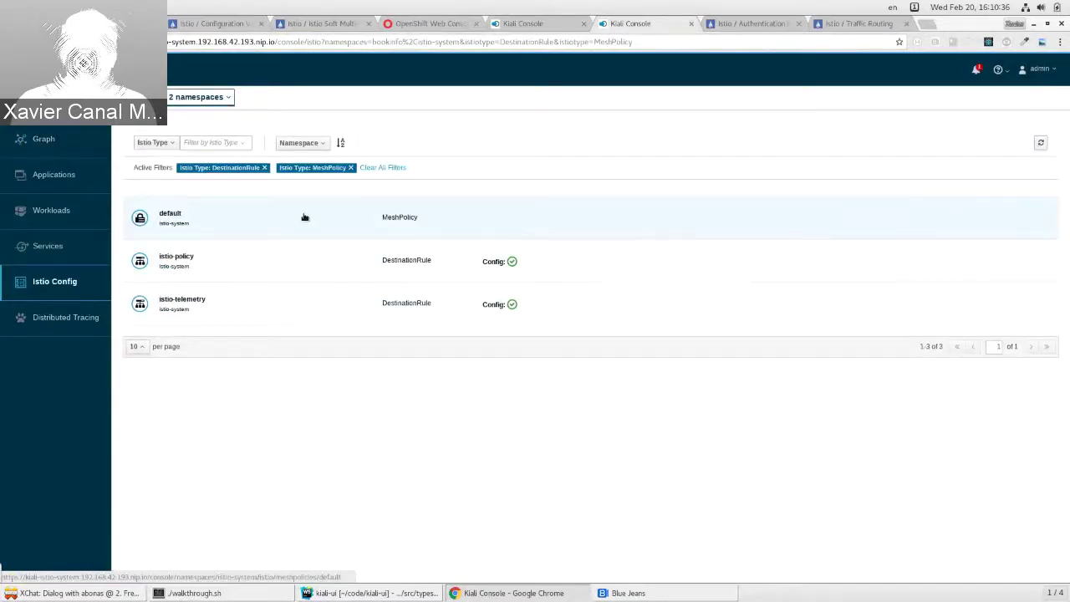
left_click(305, 218)
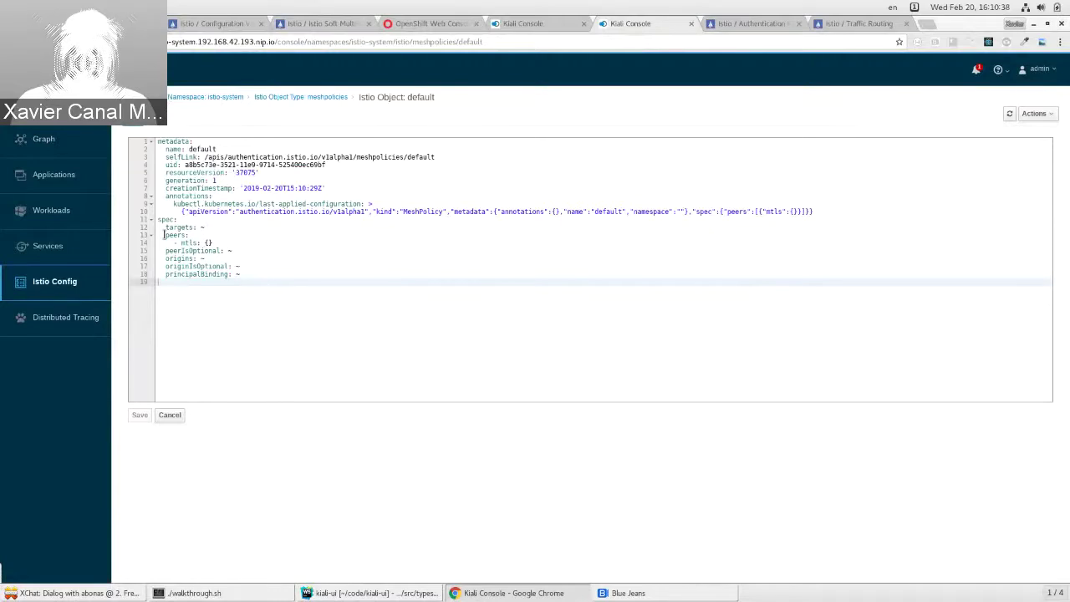
left_click_drag(164, 235, 218, 242)
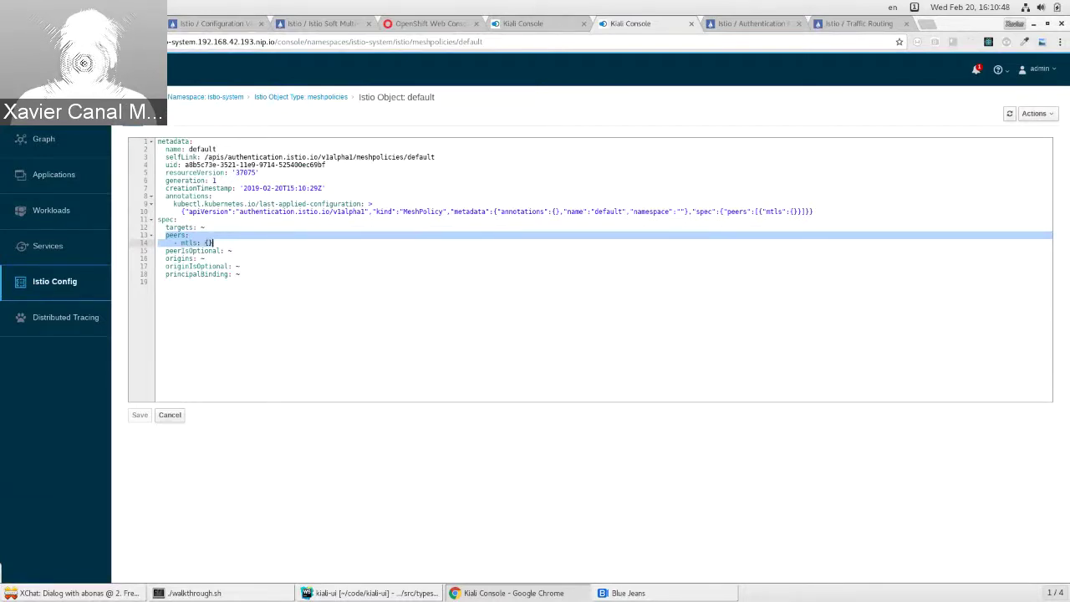
key("F5")
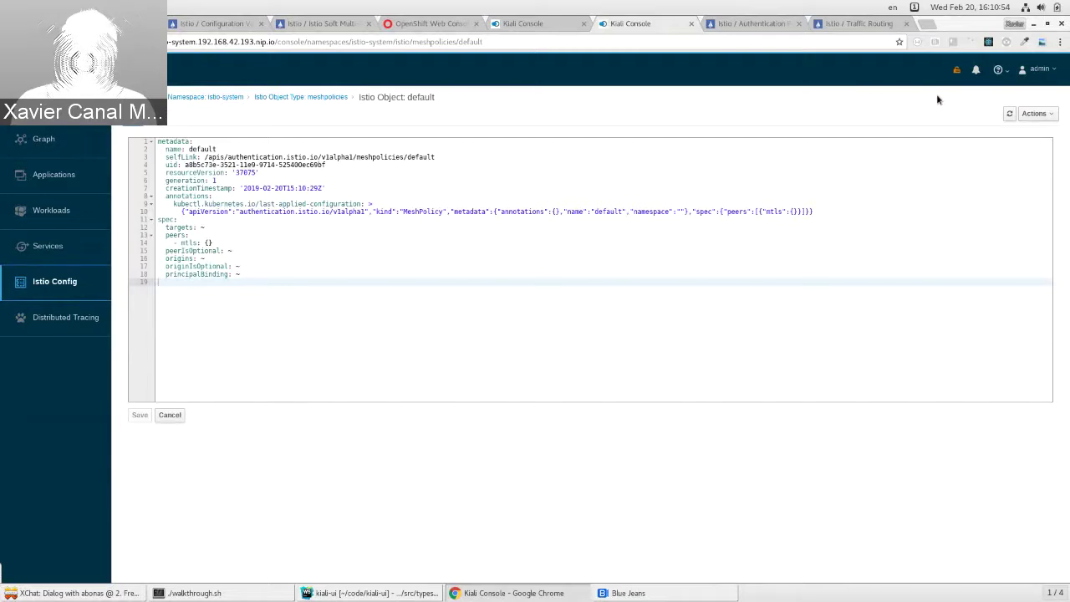
mouse_move(958, 73)
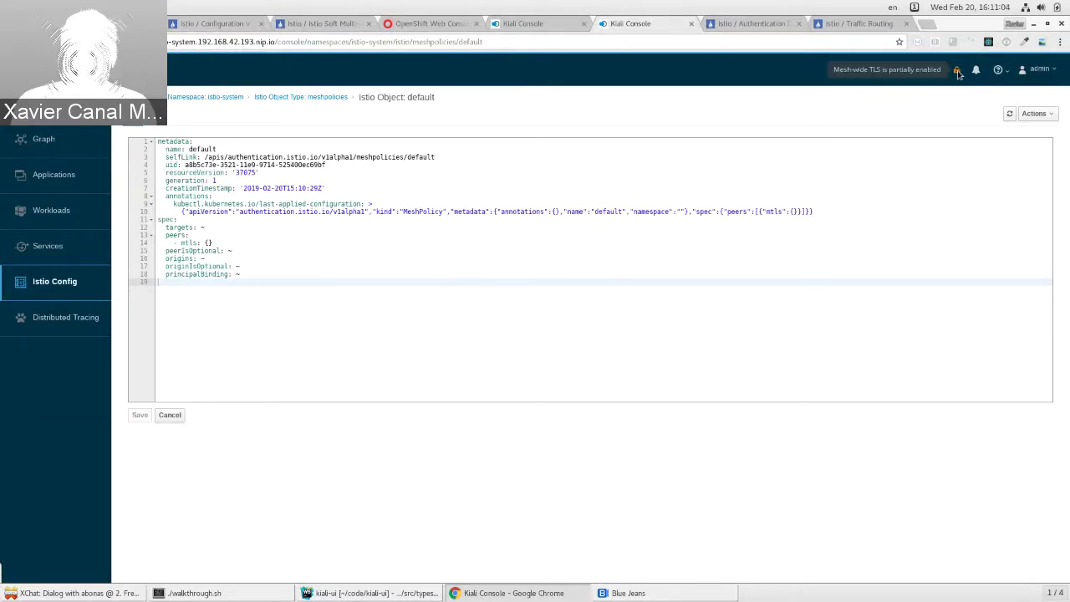
Step: View the bookinfo graph, answer y so walkthrough applies dr-right.yaml, and return to the YAML
left_click(527, 23)
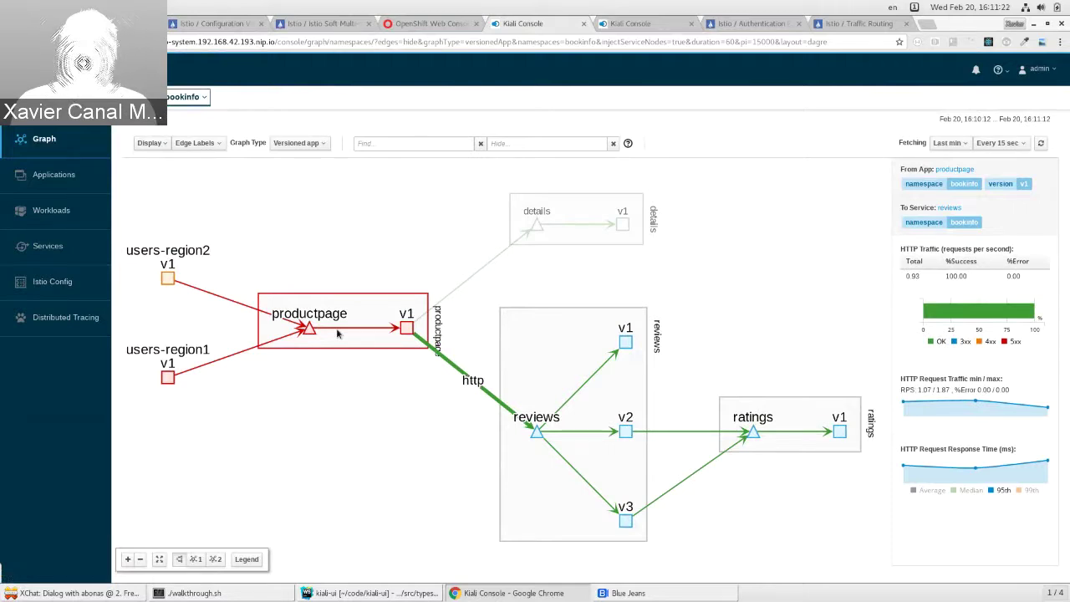
left_click(222, 594)
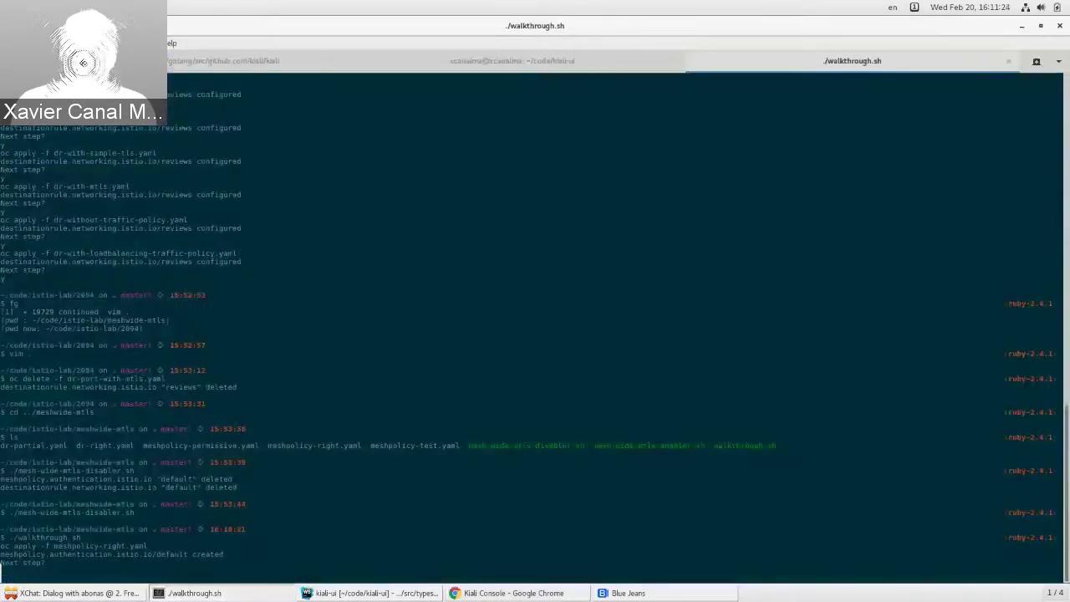
type("y")
key("Return")
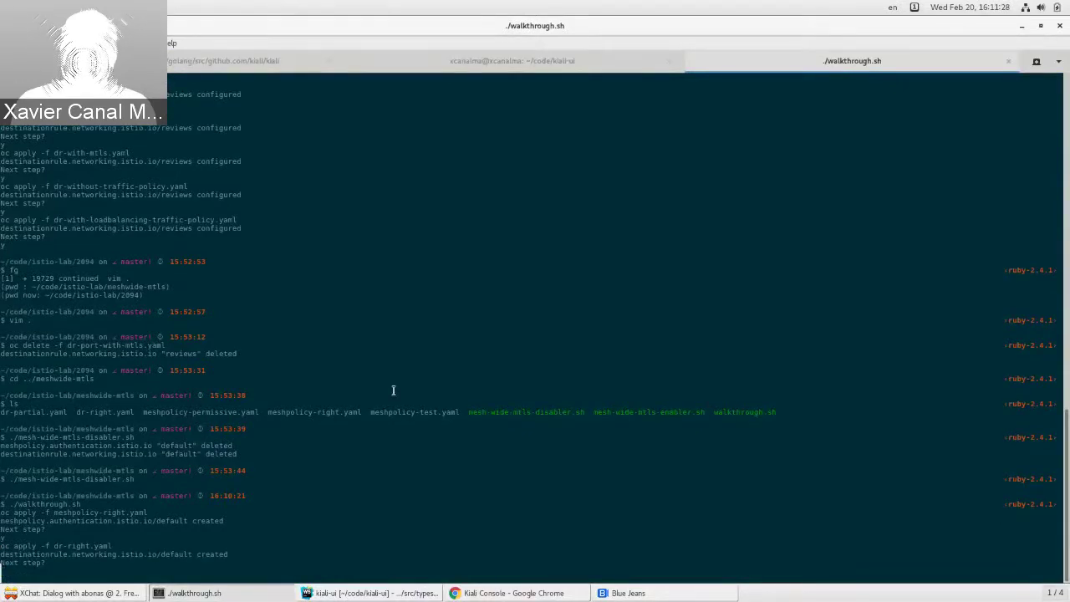
key("alt+Tab")
left_click(626, 24)
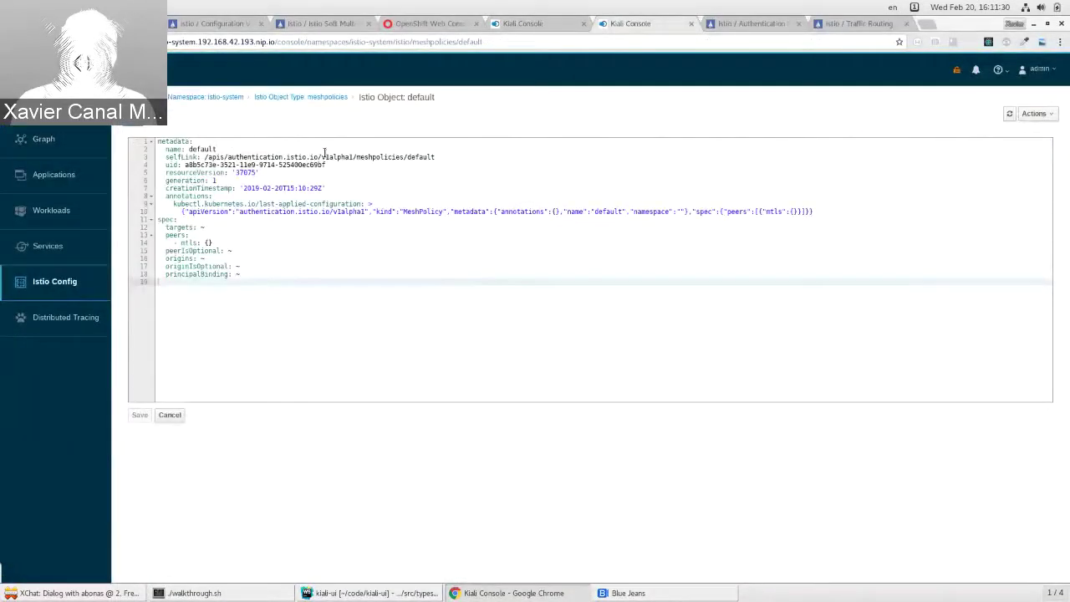
Step: Open the istio-system default DestinationRule YAML, checking host '*.local', ISTIO_MUTUAL mode and mesh-wide mTLS
left_click(261, 98)
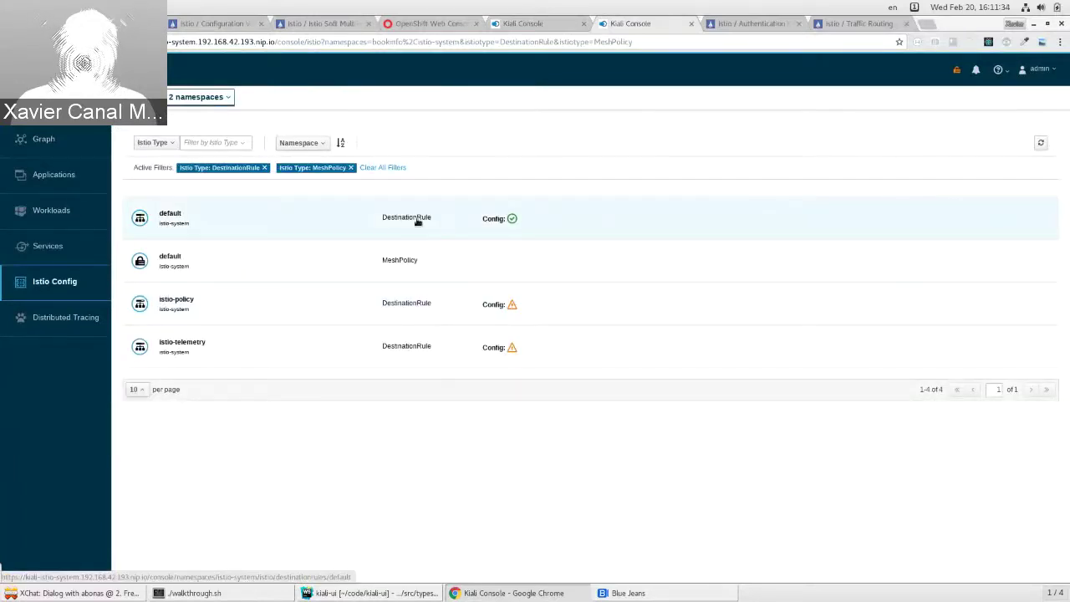
left_click(417, 220)
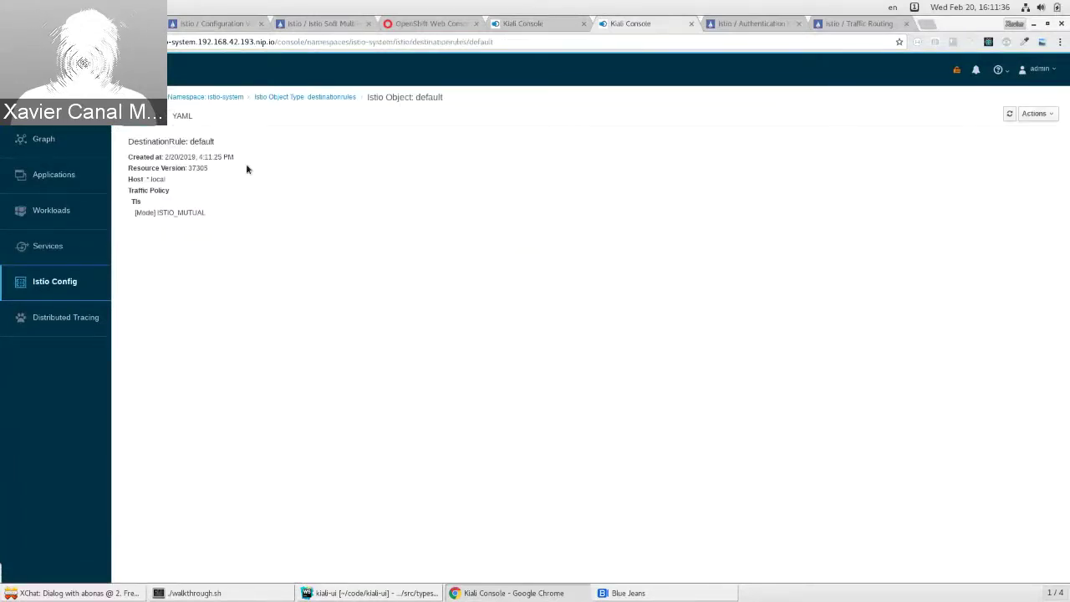
left_click(180, 116)
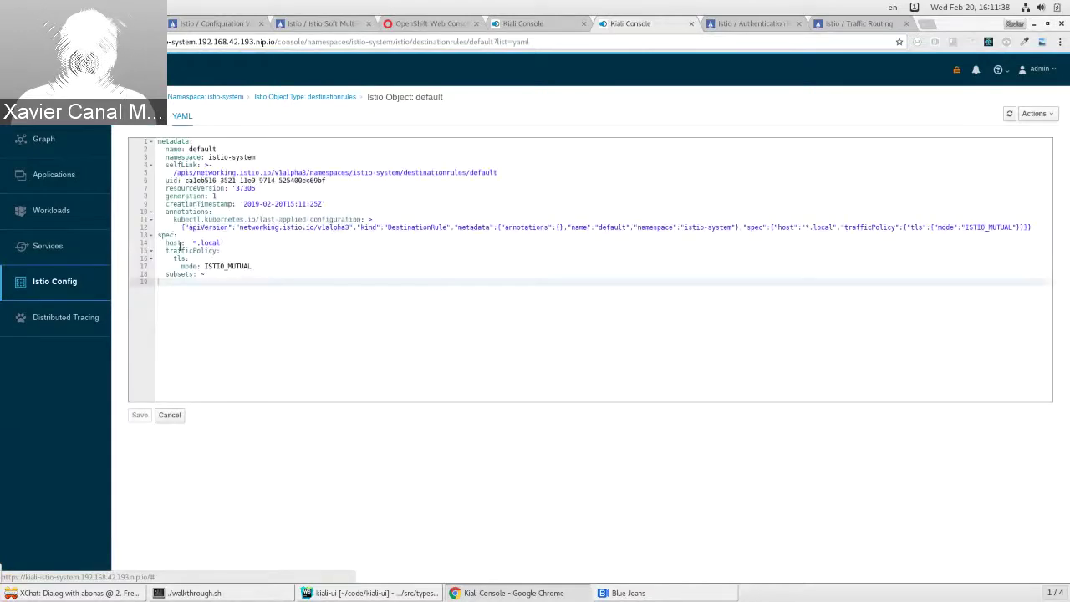
left_click_drag(163, 242, 235, 242)
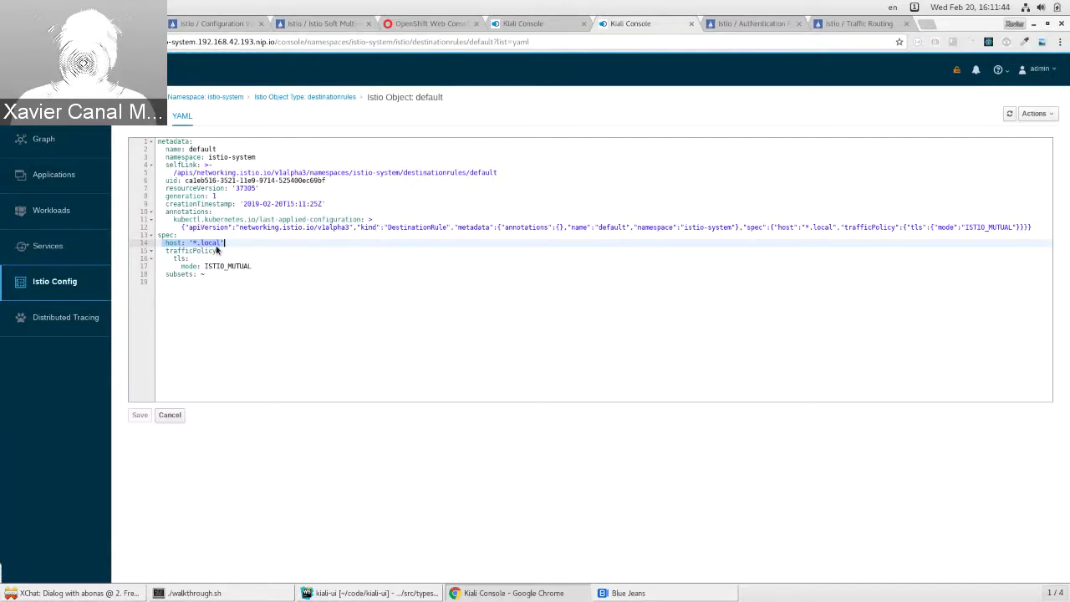
left_click_drag(254, 265, 180, 266)
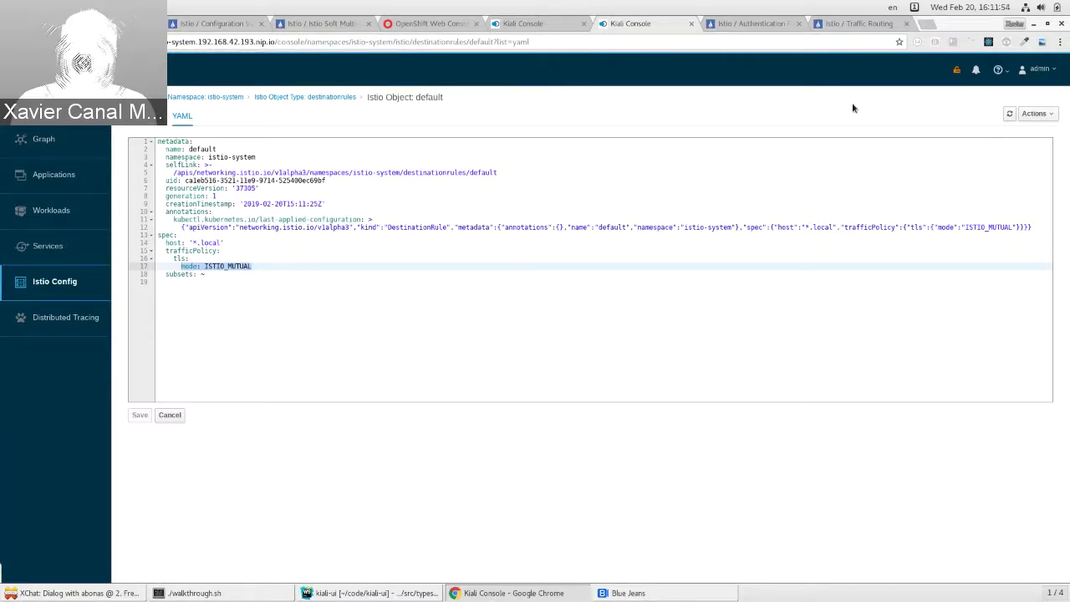
key("F5")
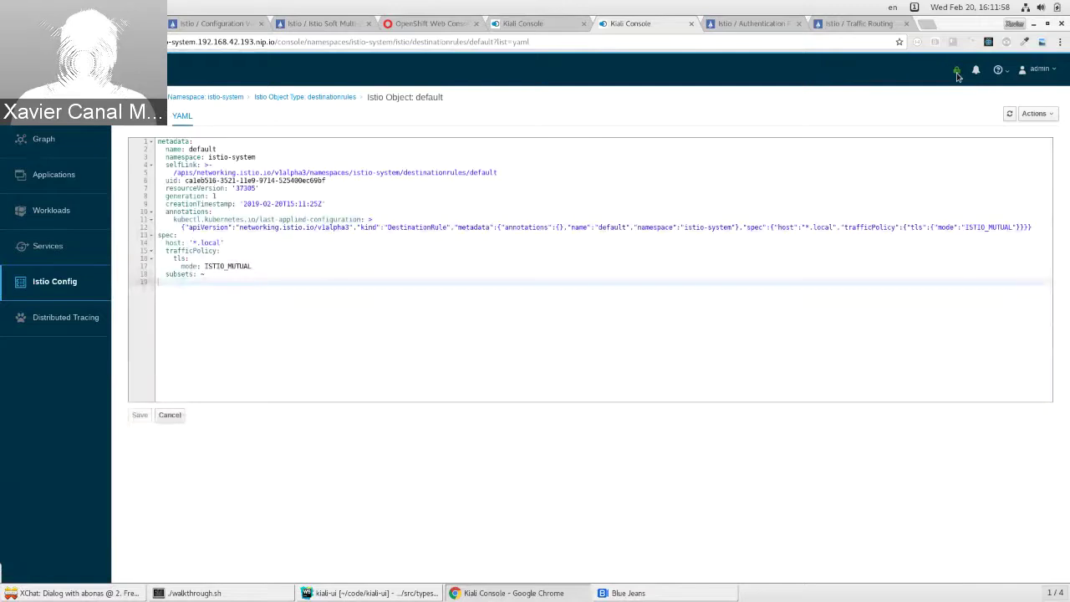
mouse_move(960, 74)
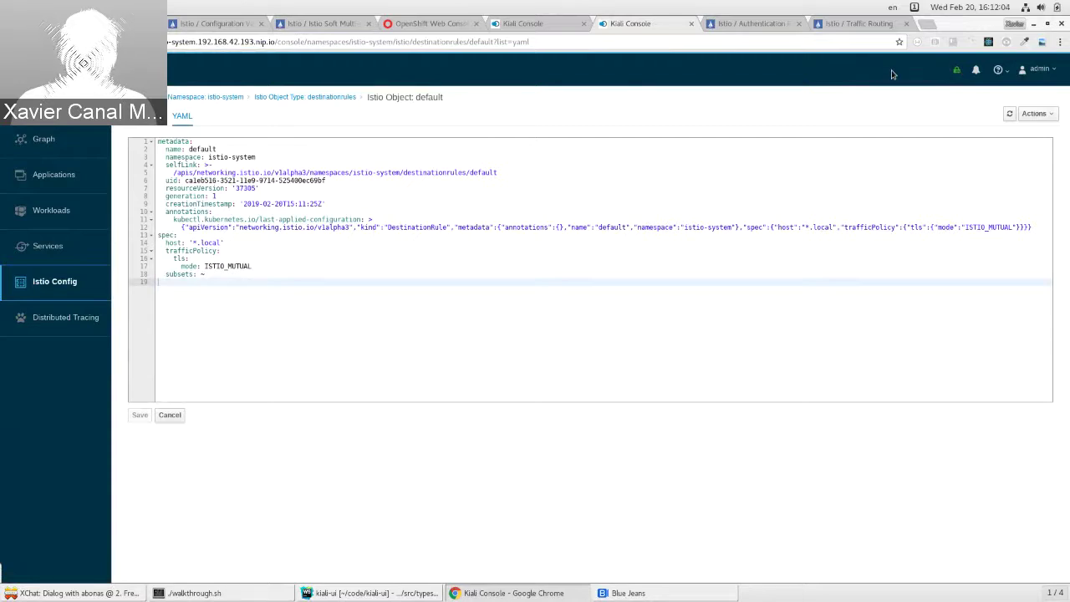
left_click(548, 24)
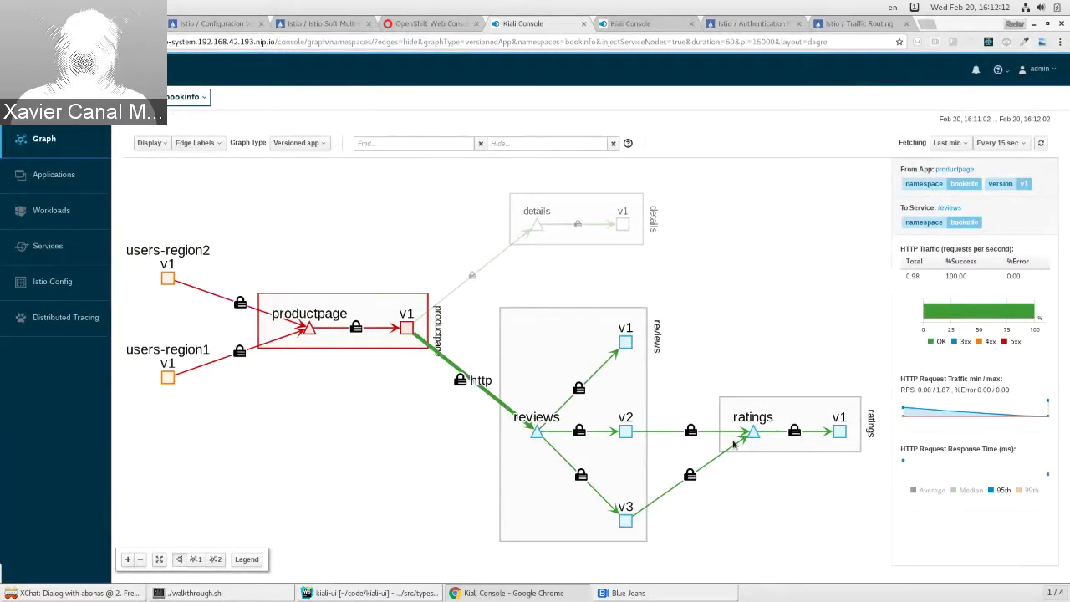
Step: Inspect productpage edge traffic (85.56% success), then answer y so walkthrough applies dr-partial.yaml
left_click(333, 334)
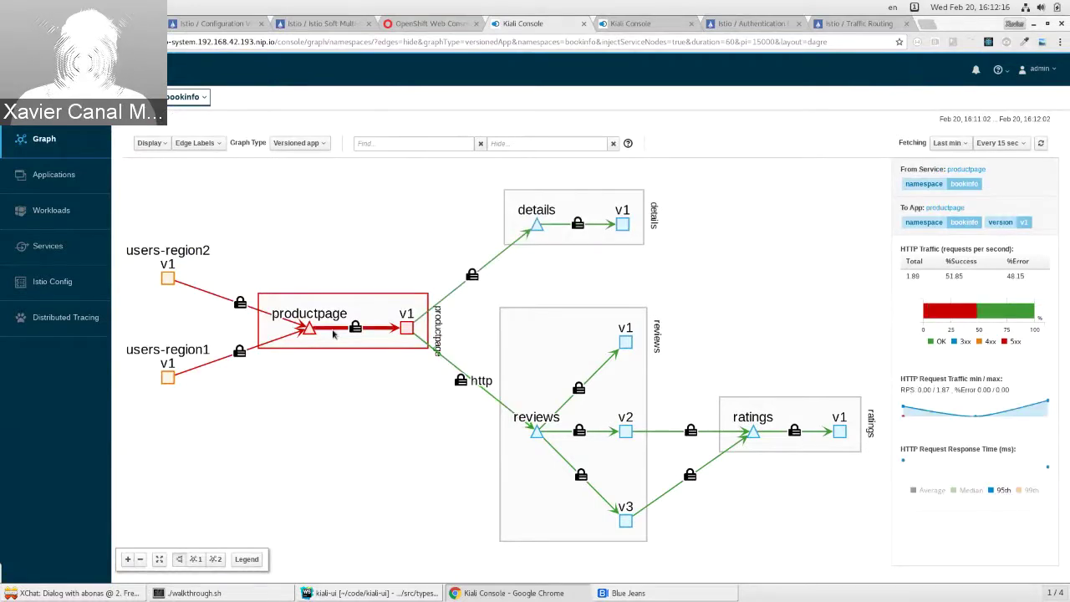
mouse_move(968, 334)
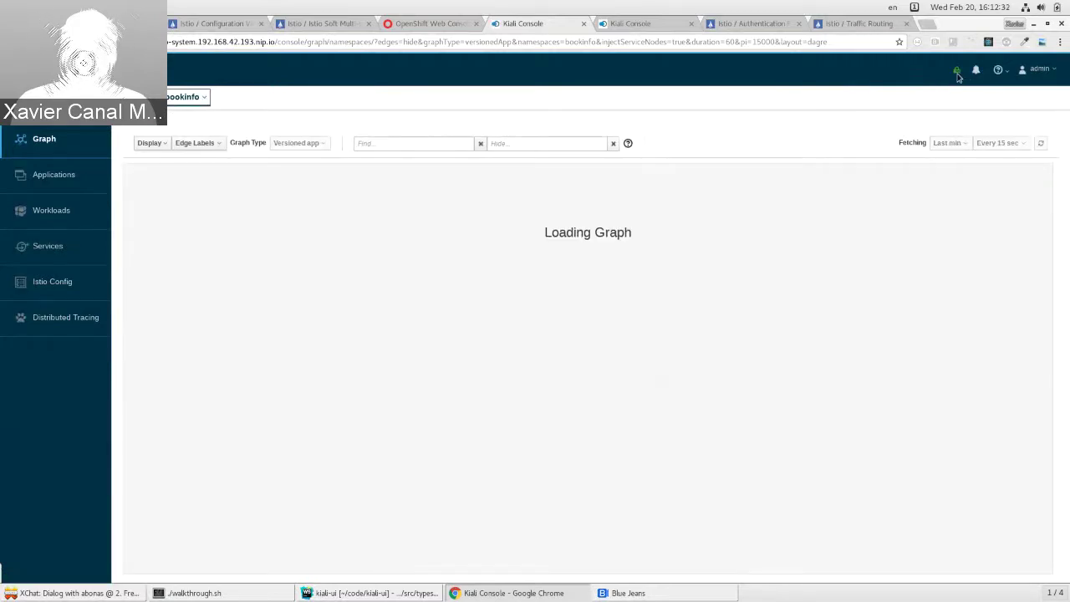
key("alt+Tab")
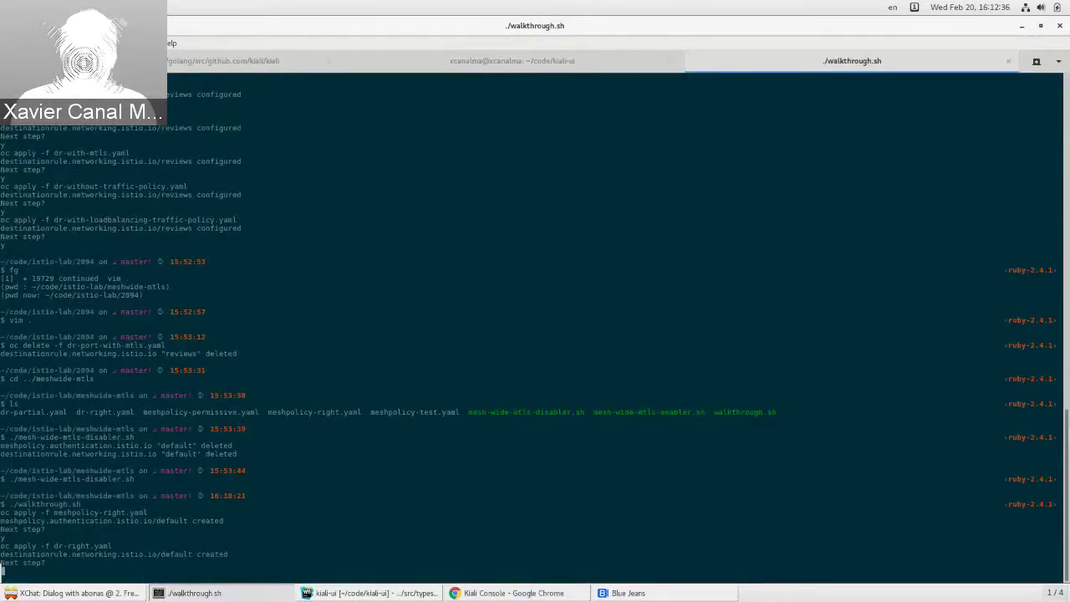
type("y")
key("Return")
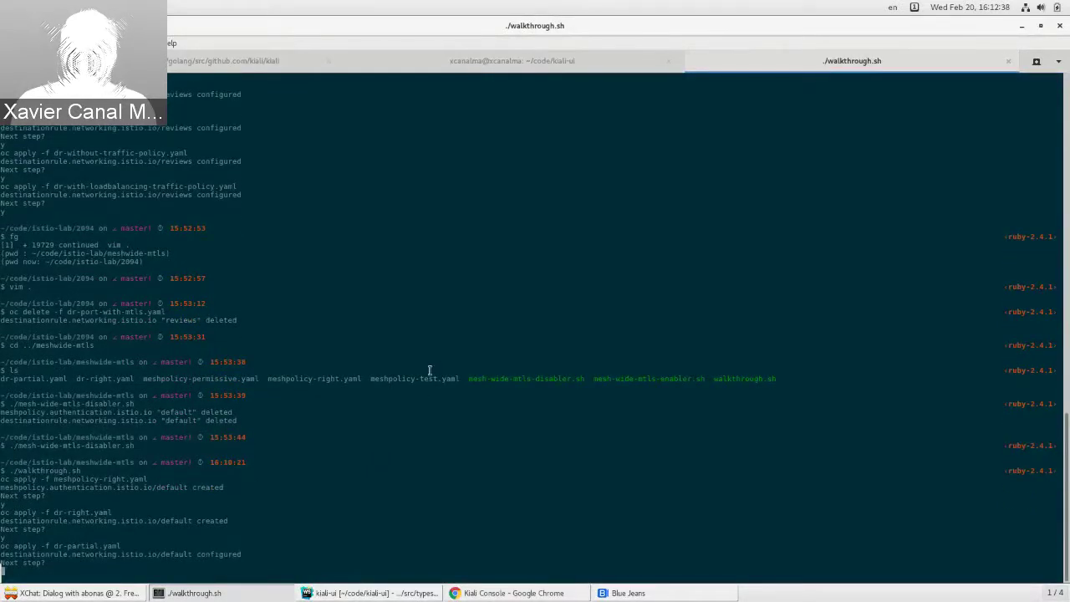
key("alt+Tab")
Step: Reopen the default DestinationRule YAML, confirming host '*.bookinfo.svc.cluster.local' and partial mTLS status
mouse_move(959, 73)
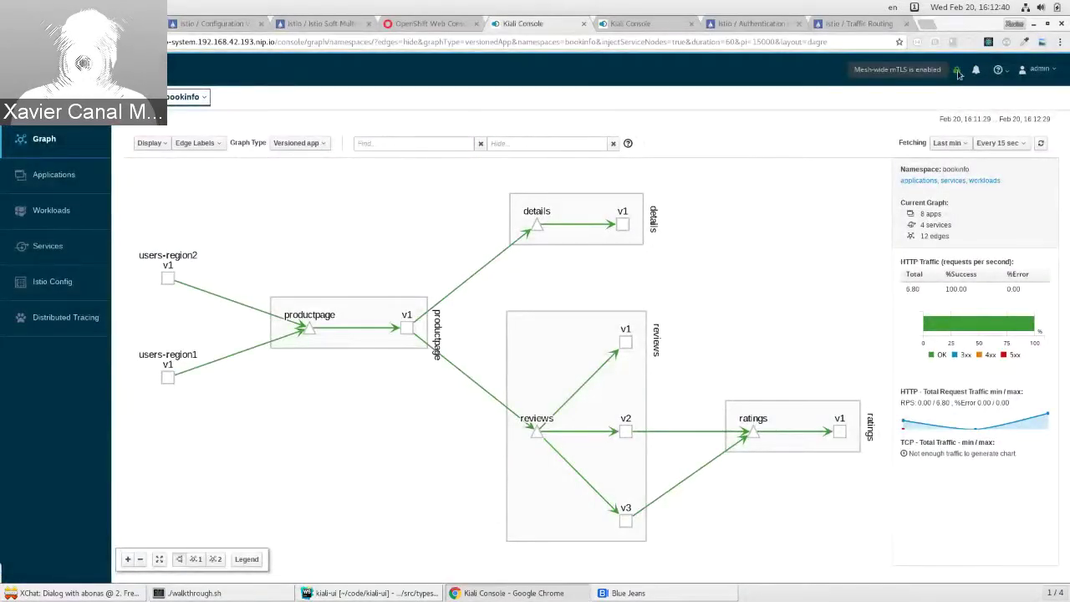
left_click(636, 23)
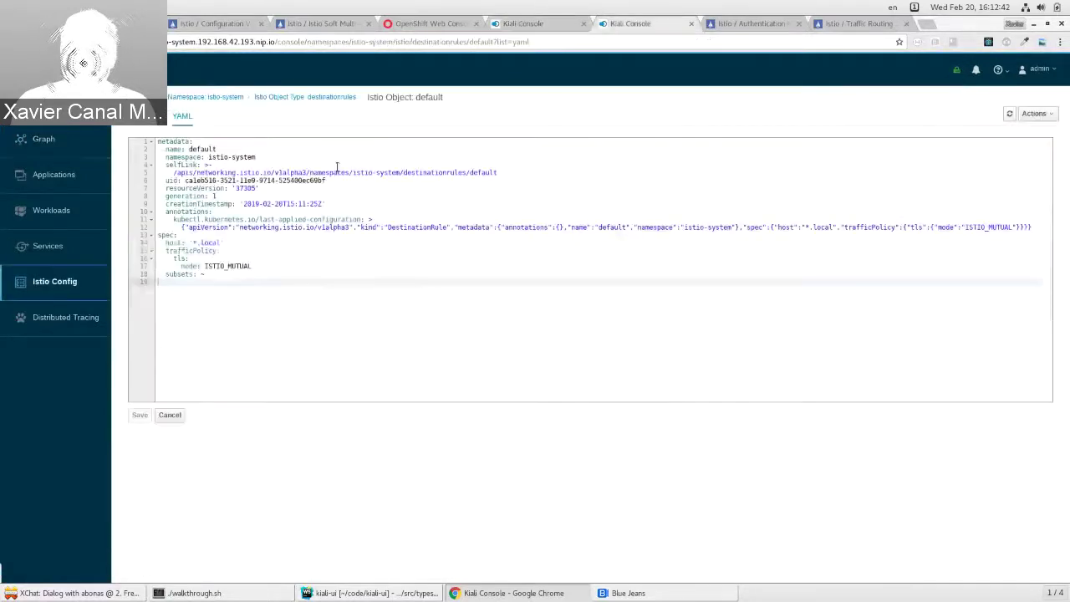
key("alt+Left")
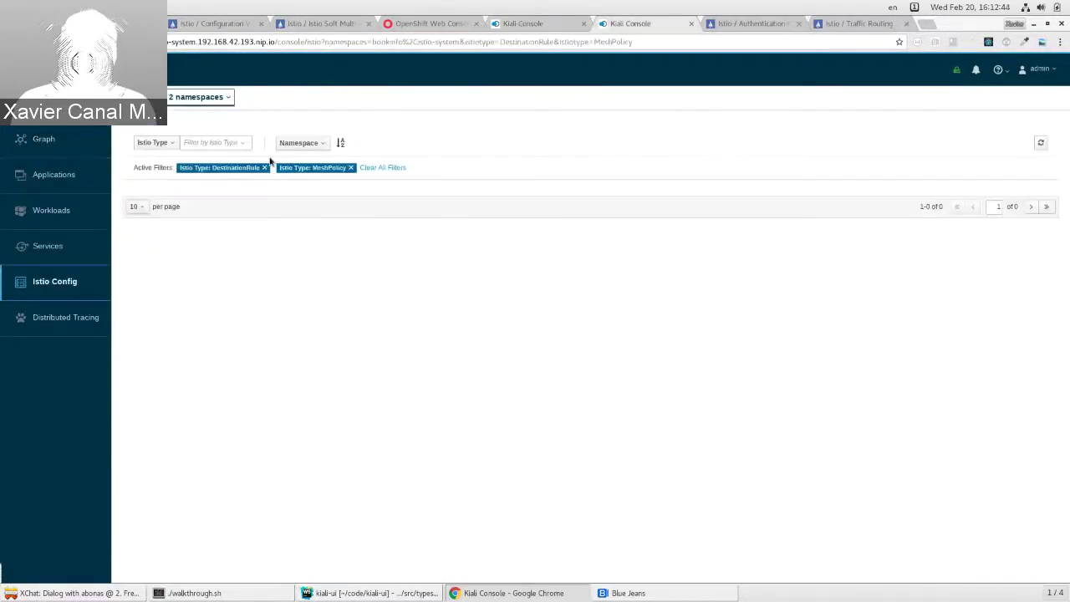
left_click(294, 225)
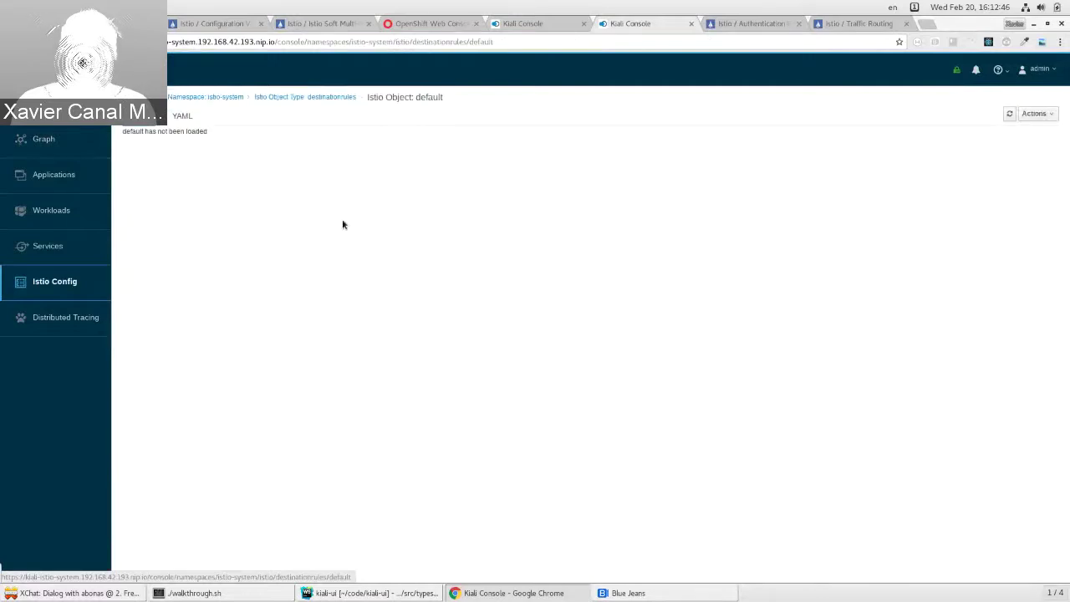
left_click(182, 116)
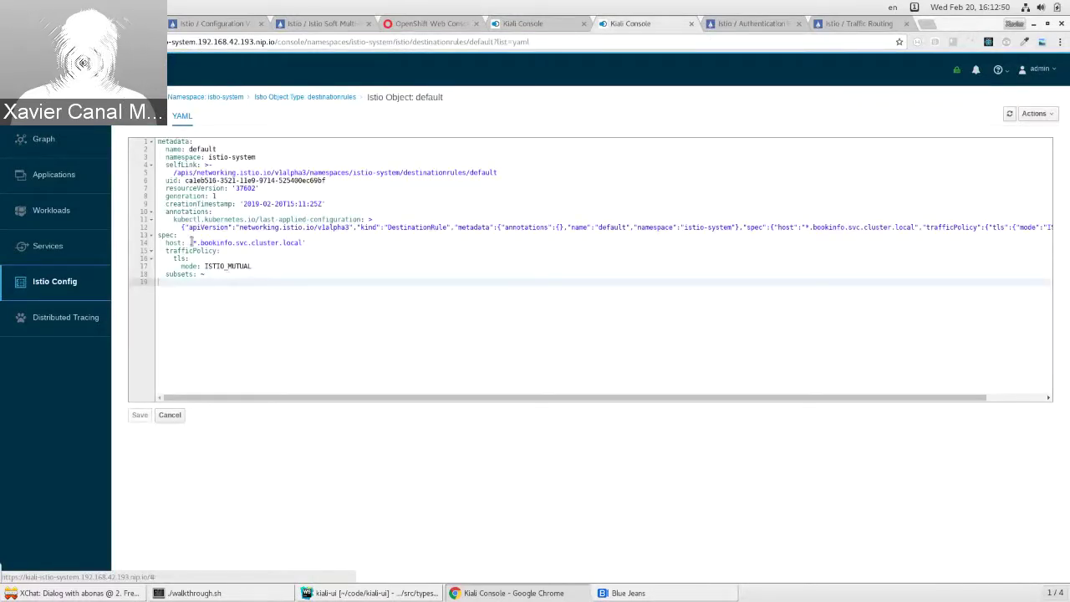
left_click_drag(191, 242, 317, 242)
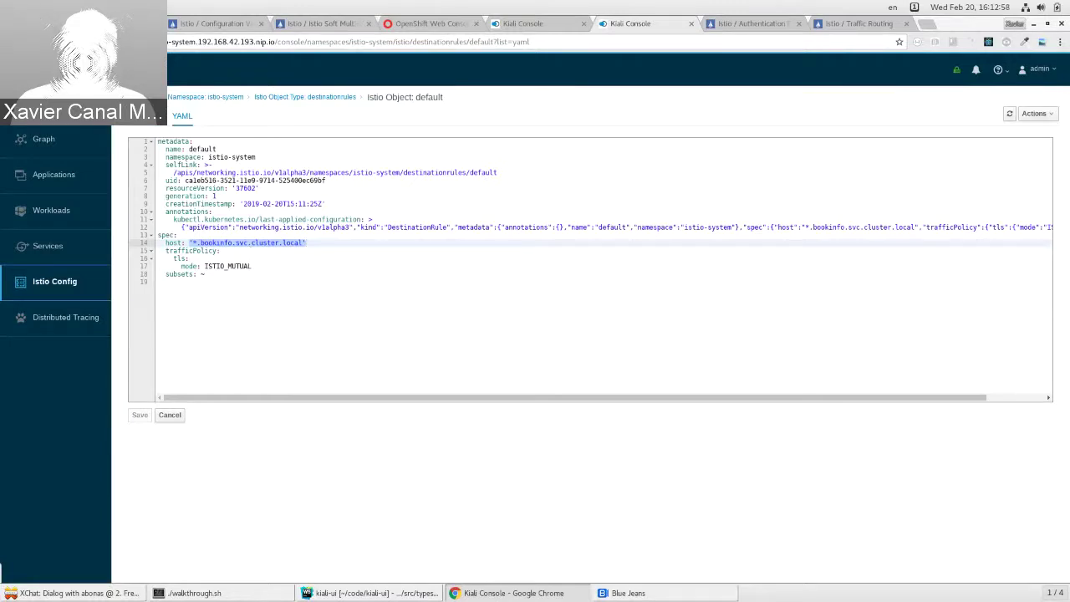
key("F5")
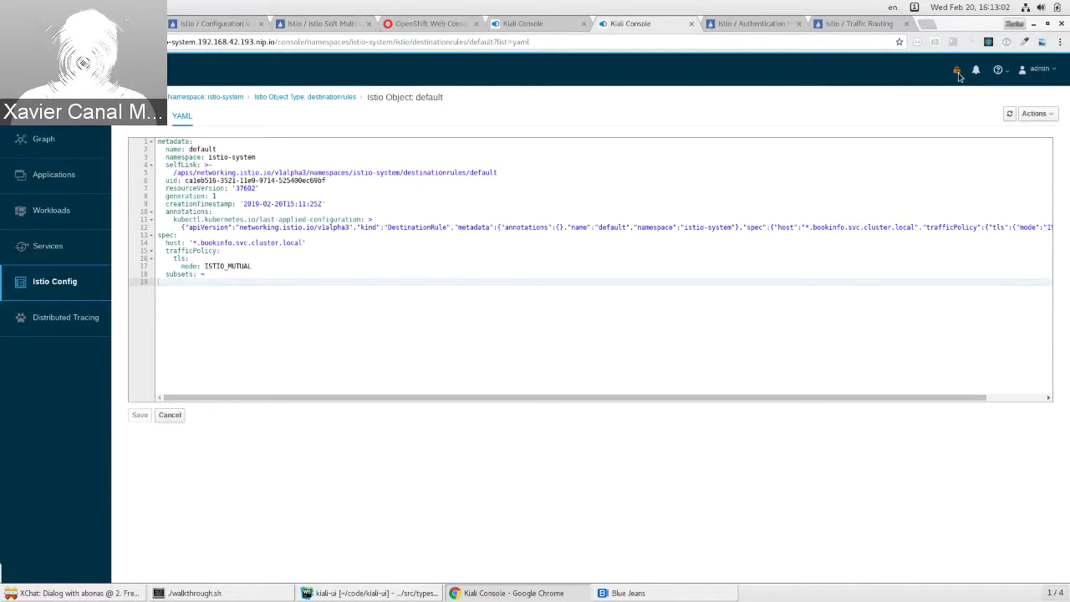
mouse_move(959, 75)
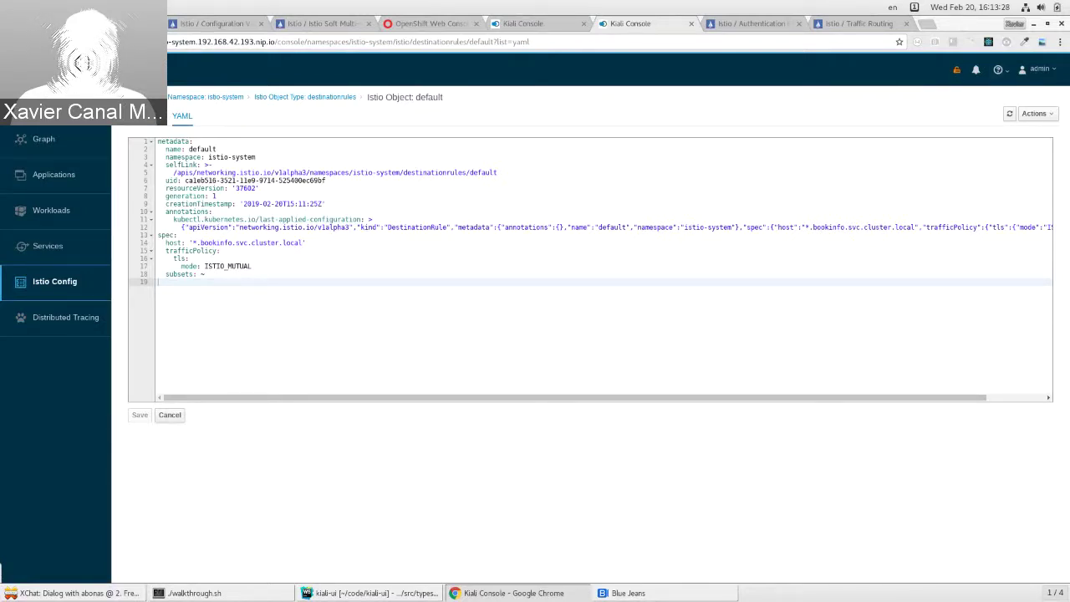
Step: Answer y in the walkthrough terminal to advance to its next step
left_click(251, 593)
type("y")
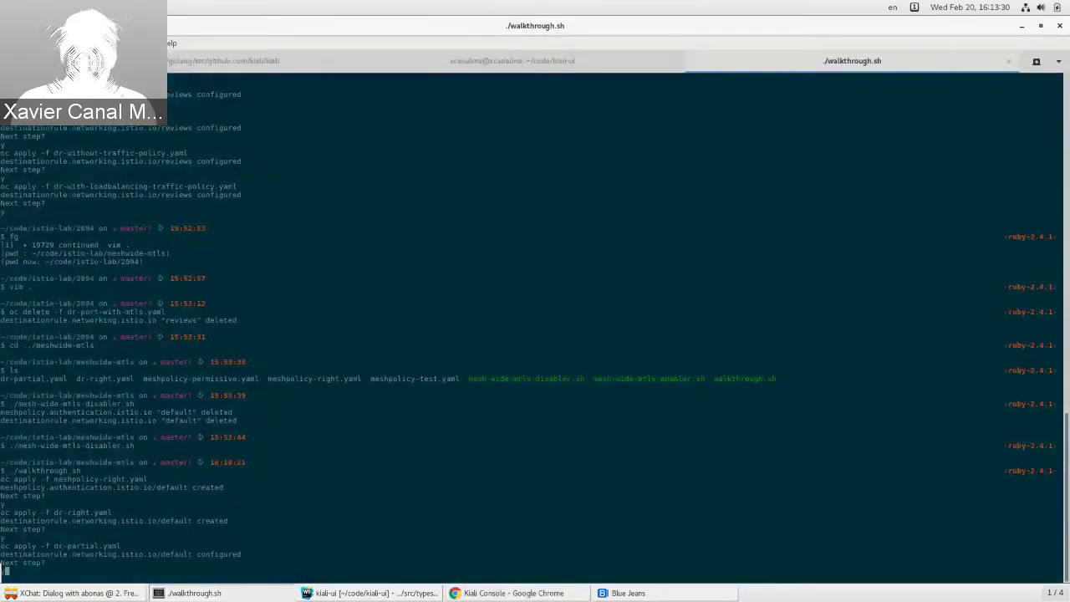
key("Return")
key("alt+Tab")
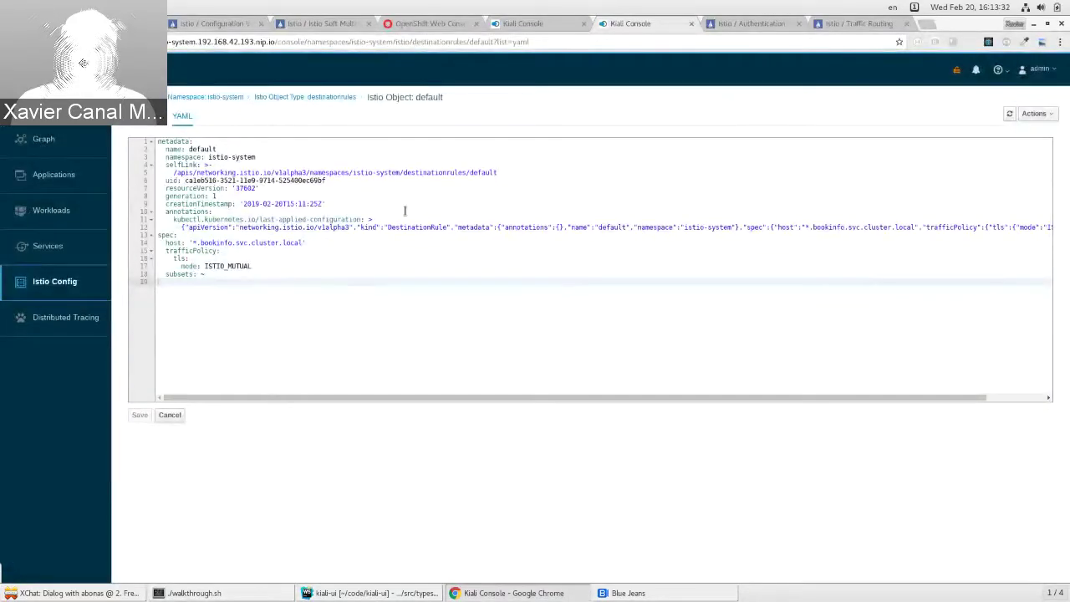
Step: Confirm the default MeshPolicy shows PERMISSIVE mTLS, then view the bookinfo graph at 100% success
key("alt+Left")
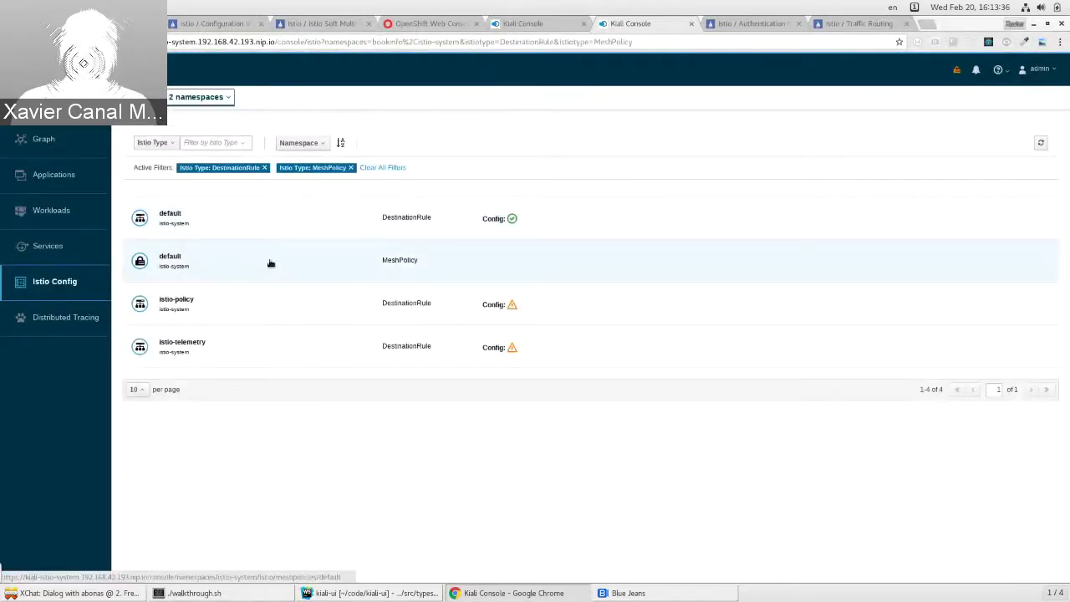
left_click(270, 262)
double_click(231, 251)
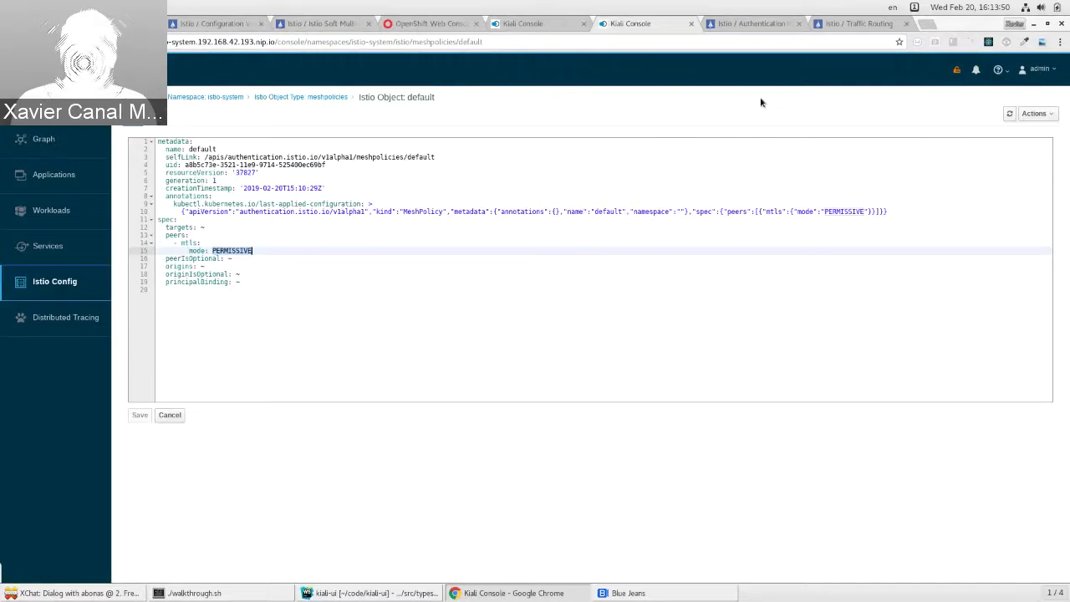
left_click(536, 25)
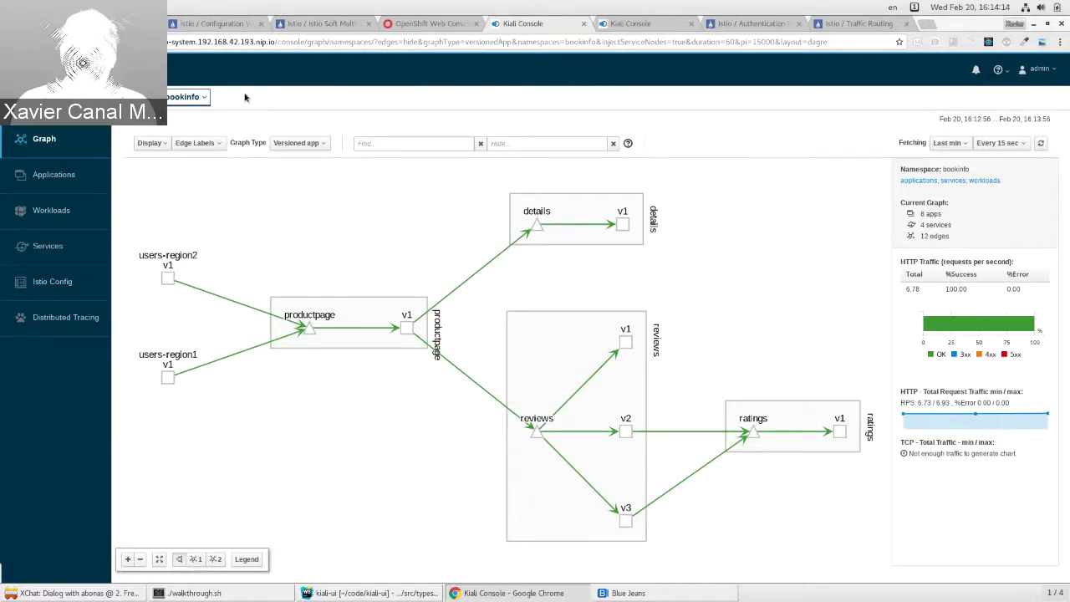
Step: Return to the Istio Config list and confirm resetting the mesh to mTLS in the terminal
left_click(637, 18)
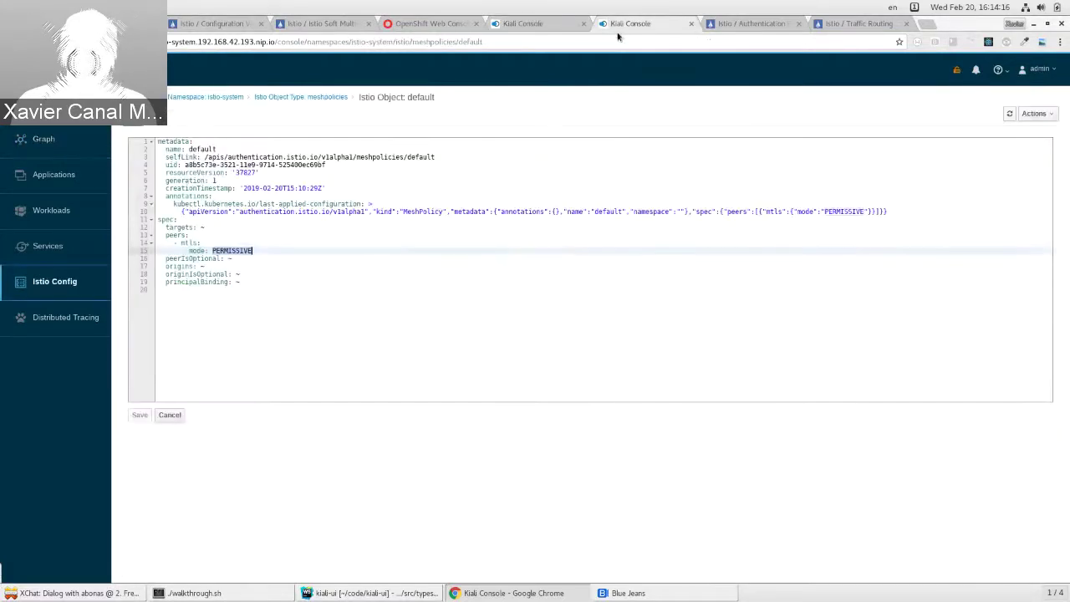
left_click(67, 284)
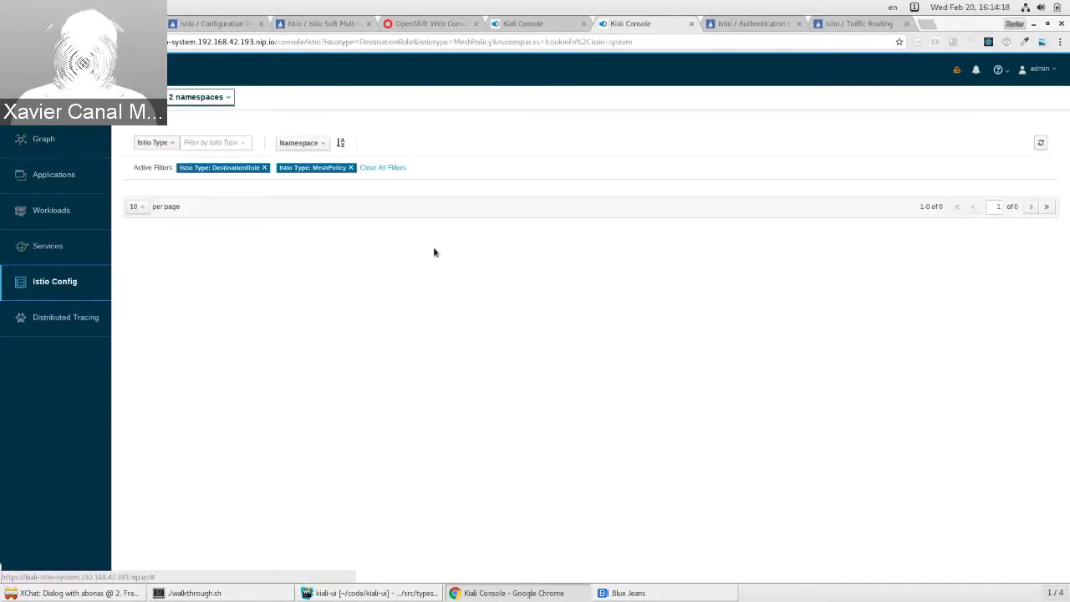
key("alt+Tab")
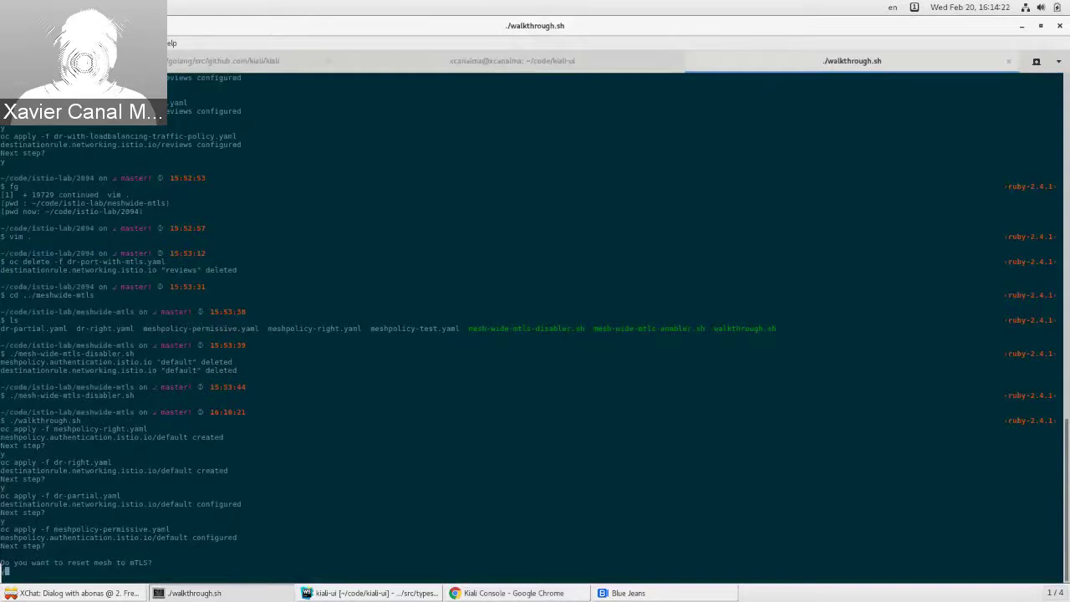
key("Return")
type("y")
key("Return")
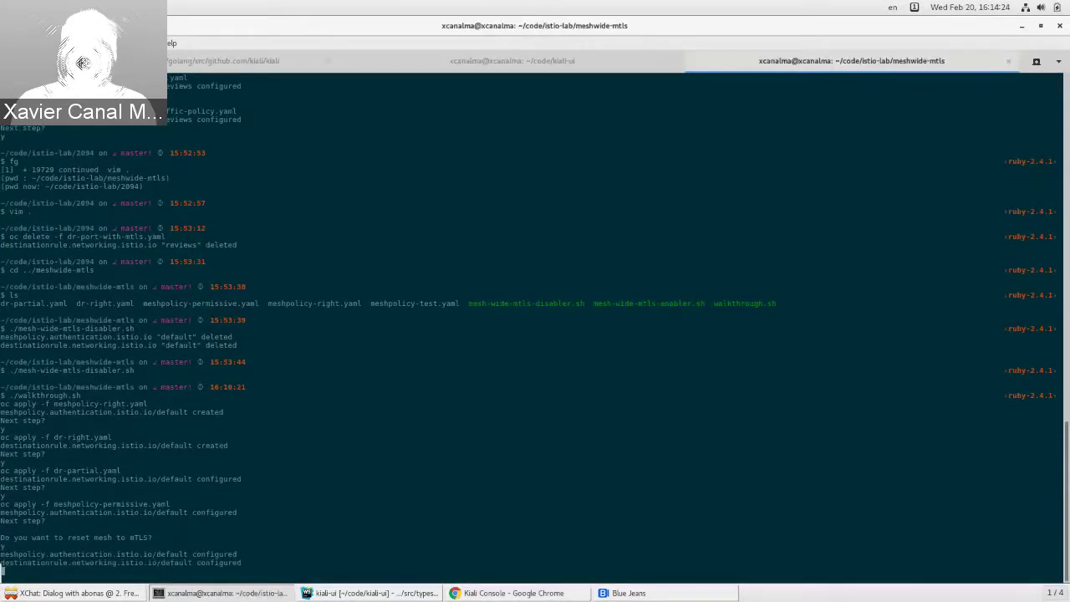
Step: Move up to the istio-lab folder and into its 2094 subfolder, listing each folder's contents
type("cd ..")
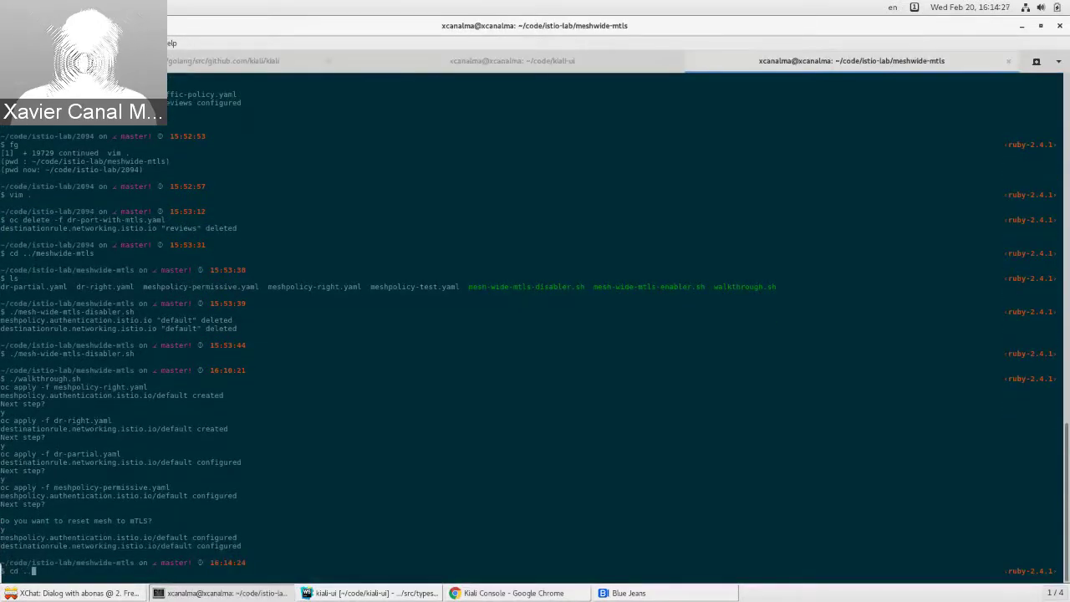
key("Return")
type("ls")
key("Return")
type("cd 20")
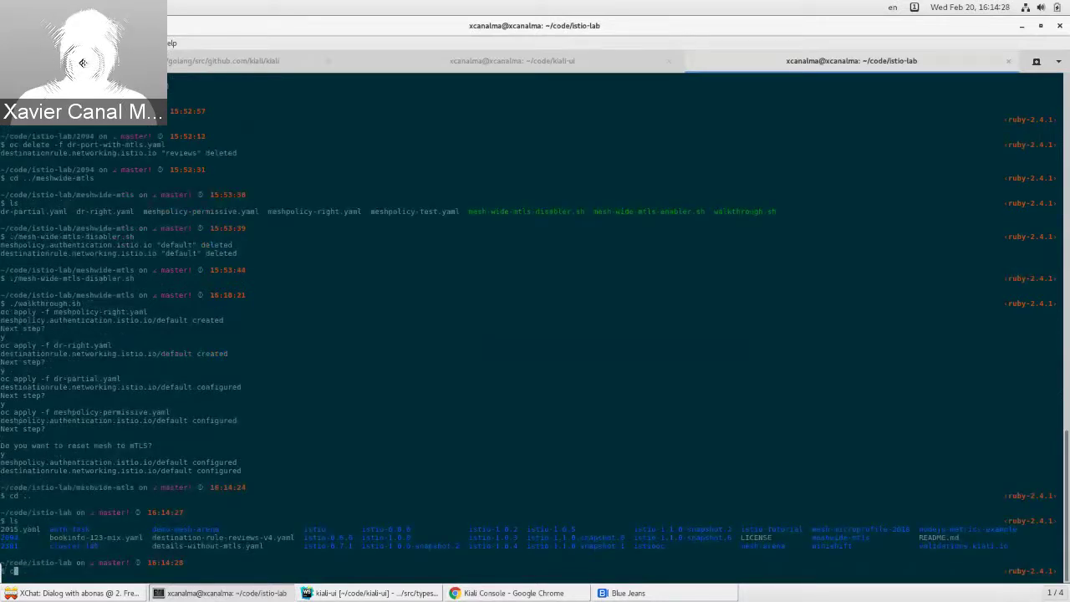
type("94/")
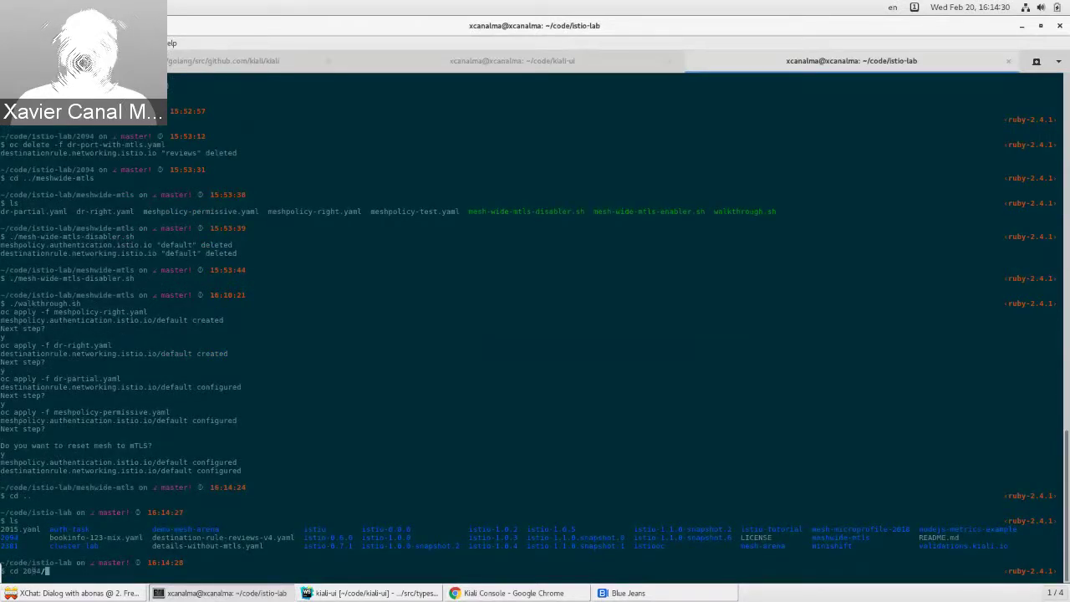
key("Return")
type("ls")
key("Return")
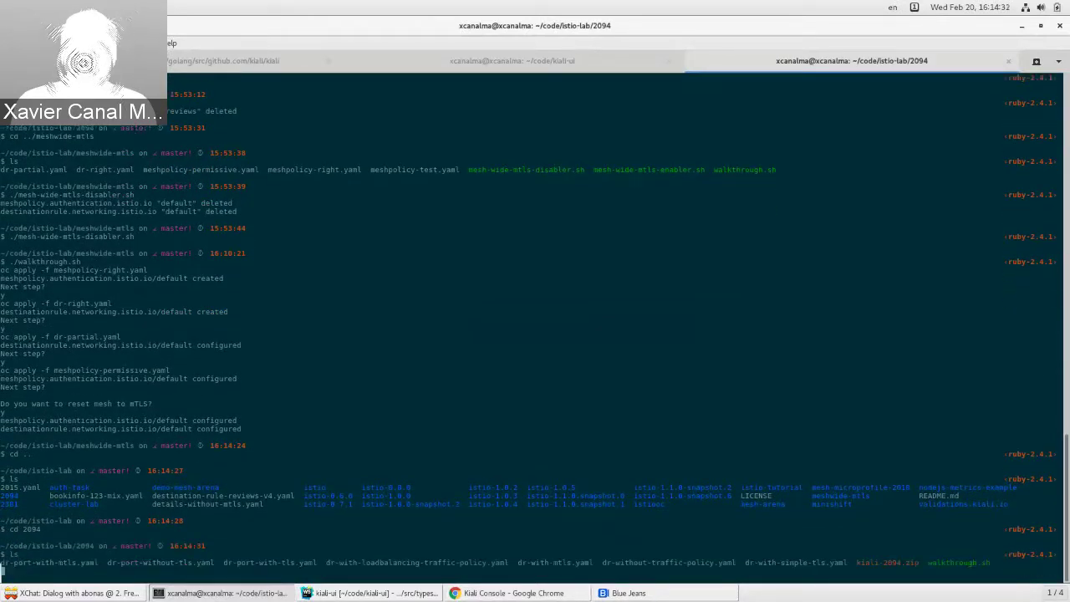
Step: Run ./walkthrough.sh in the 2094 folder to apply the first reviews destination rule
type("./w")
key("Tab")
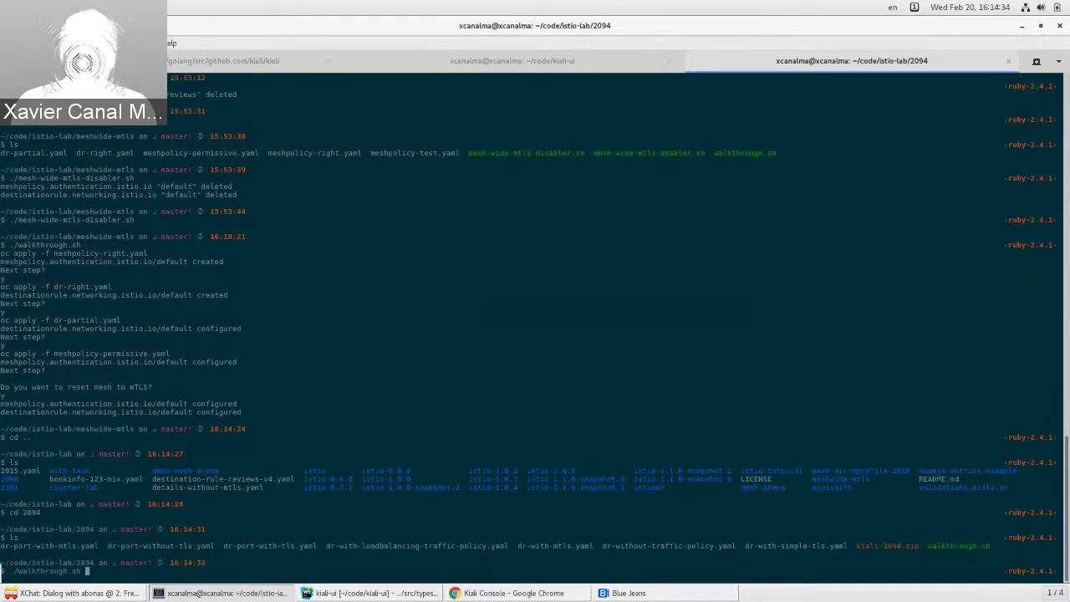
key("Return")
key("alt+Tab")
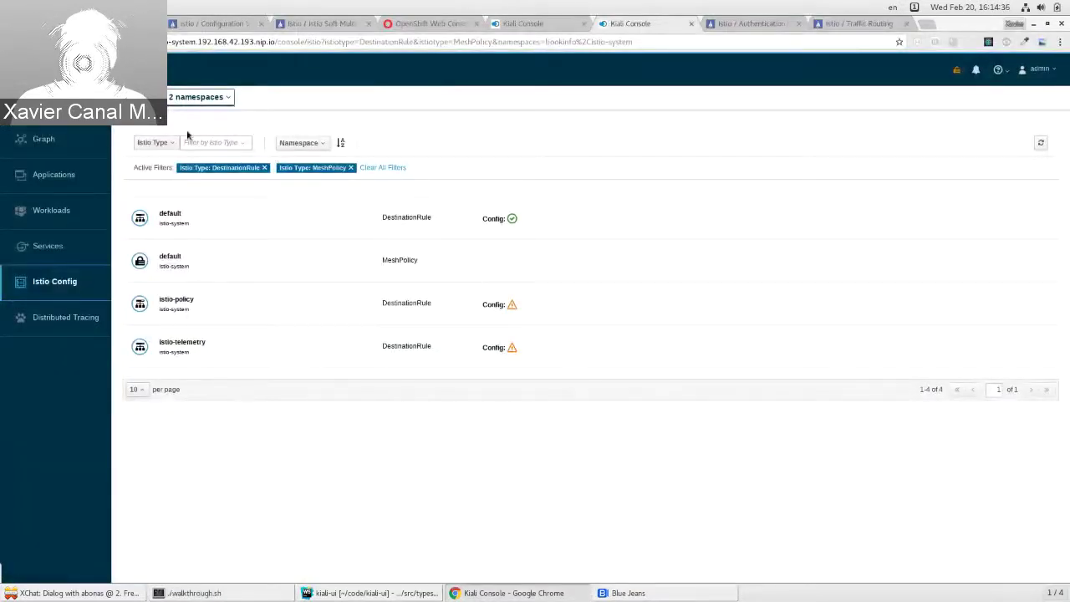
Step: Refresh Istio Config and open the reviews DestinationRule YAML showing ROUND_ROBIN and LEAST_CONN on 9080
left_click(1041, 144)
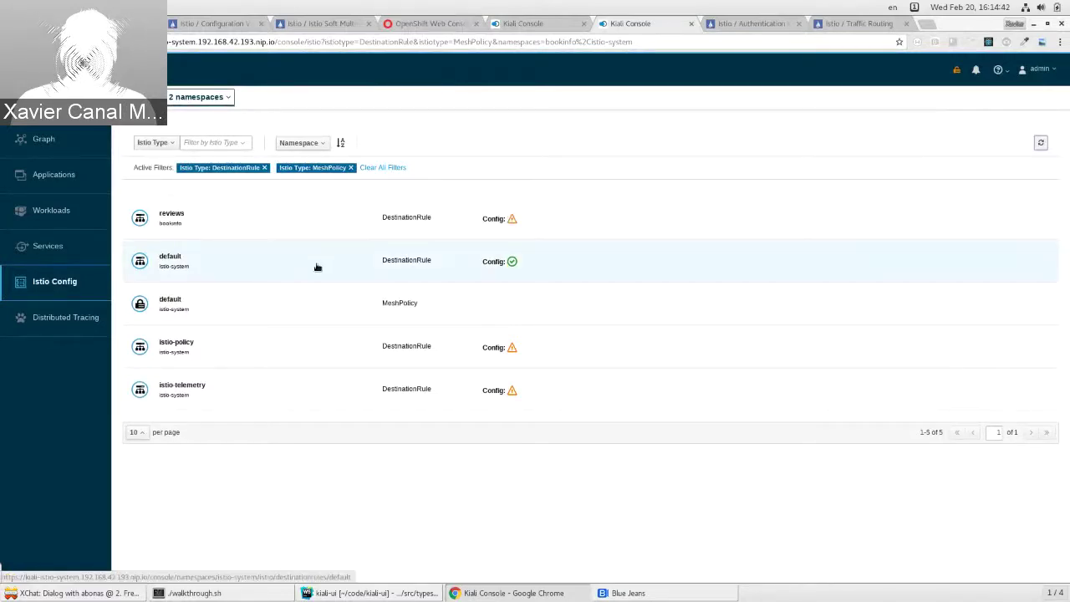
left_click(170, 216)
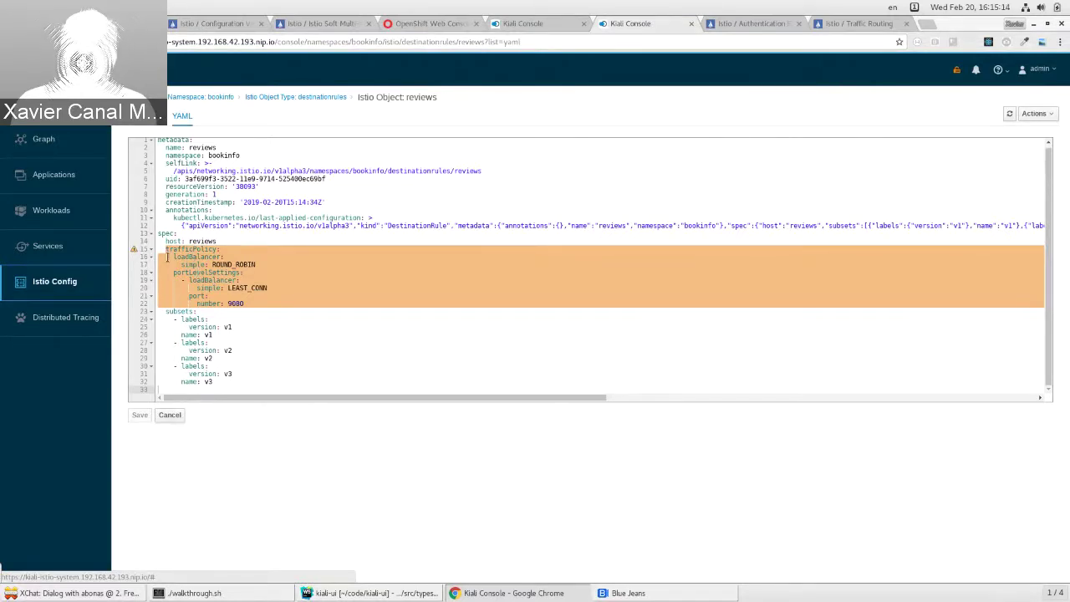
mouse_move(133, 253)
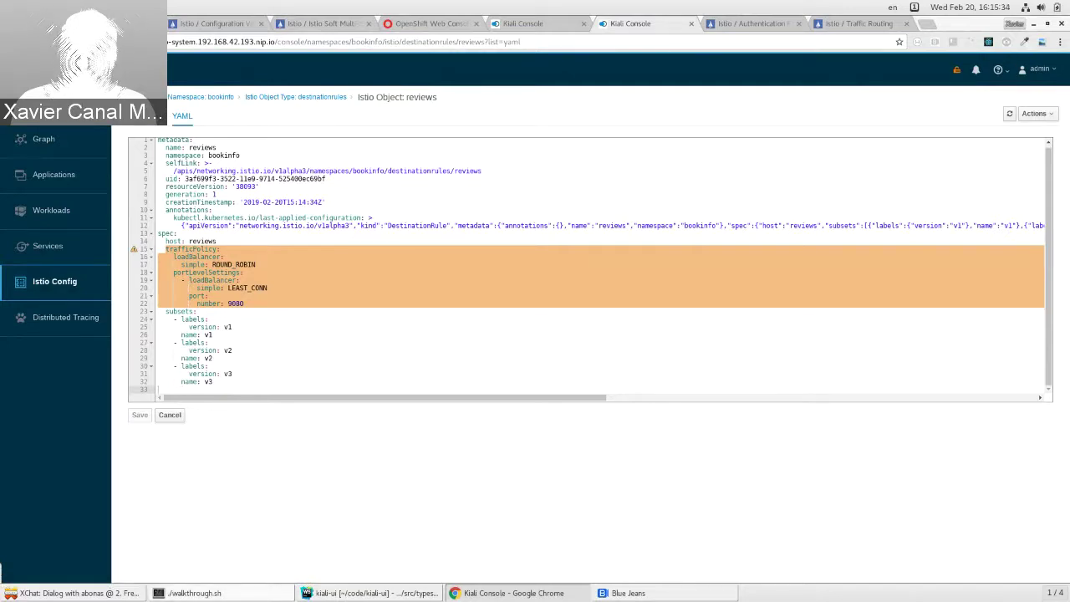
Step: Apply the next two reviews rules and reload the YAML to show the LEAST_CONN load balancer
key("alt+Tab")
type("y")
key("Return")
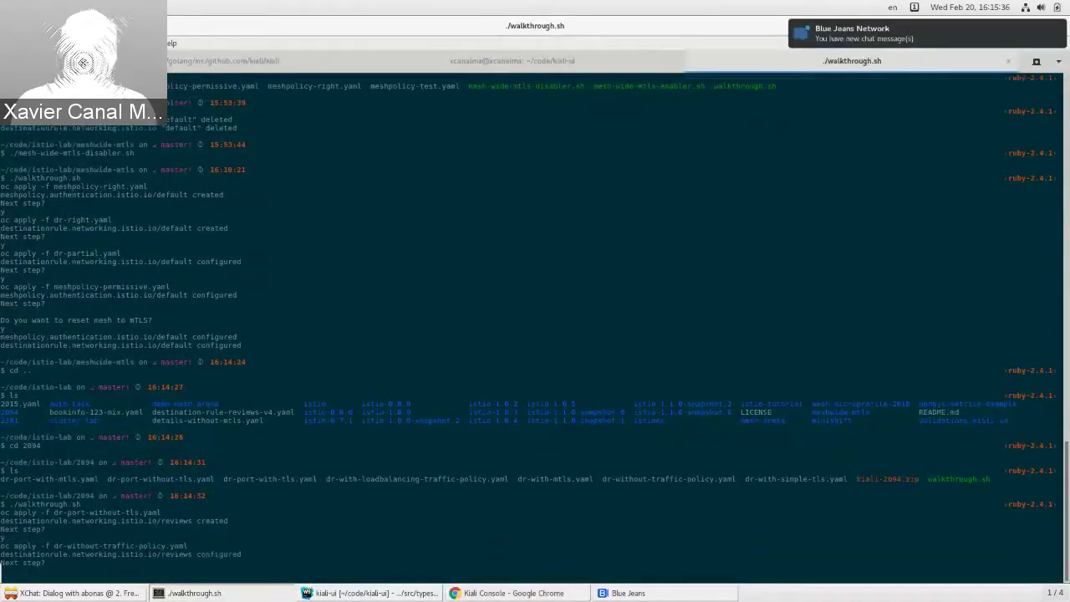
key("alt+Tab")
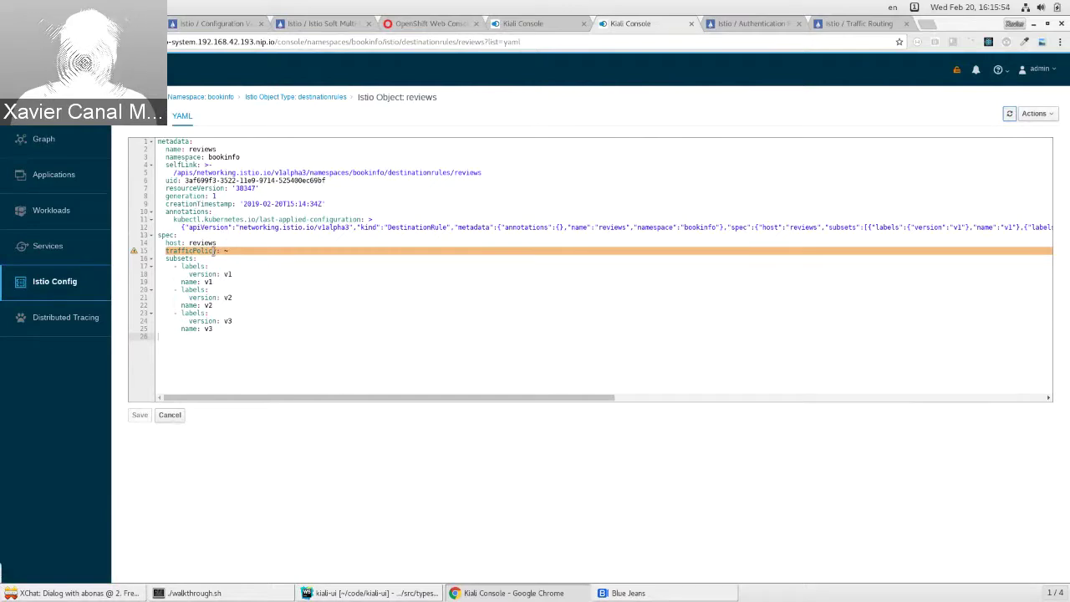
mouse_move(140, 252)
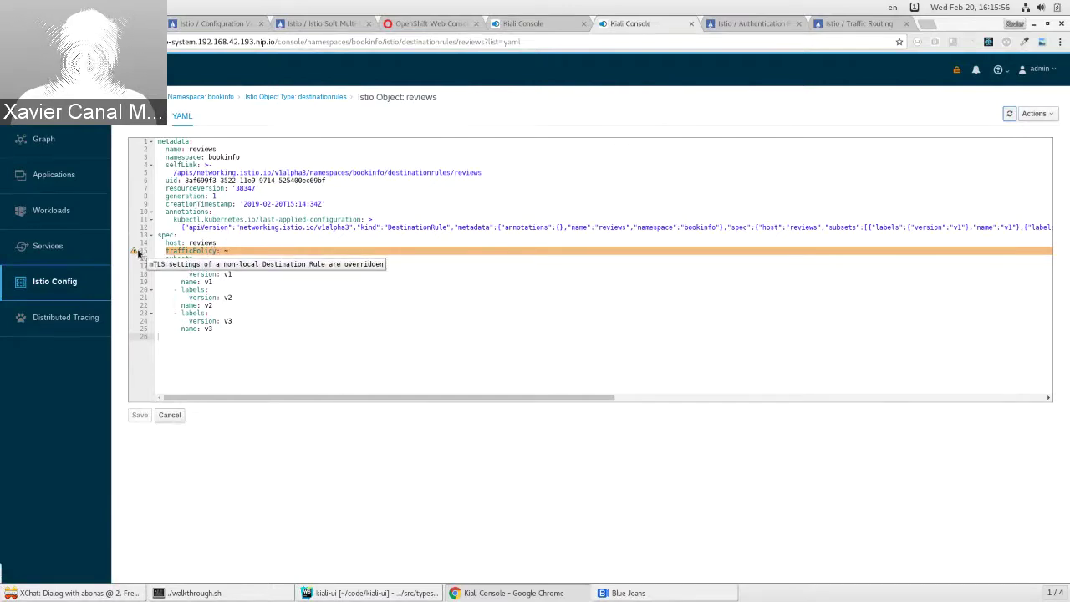
key("alt+Tab")
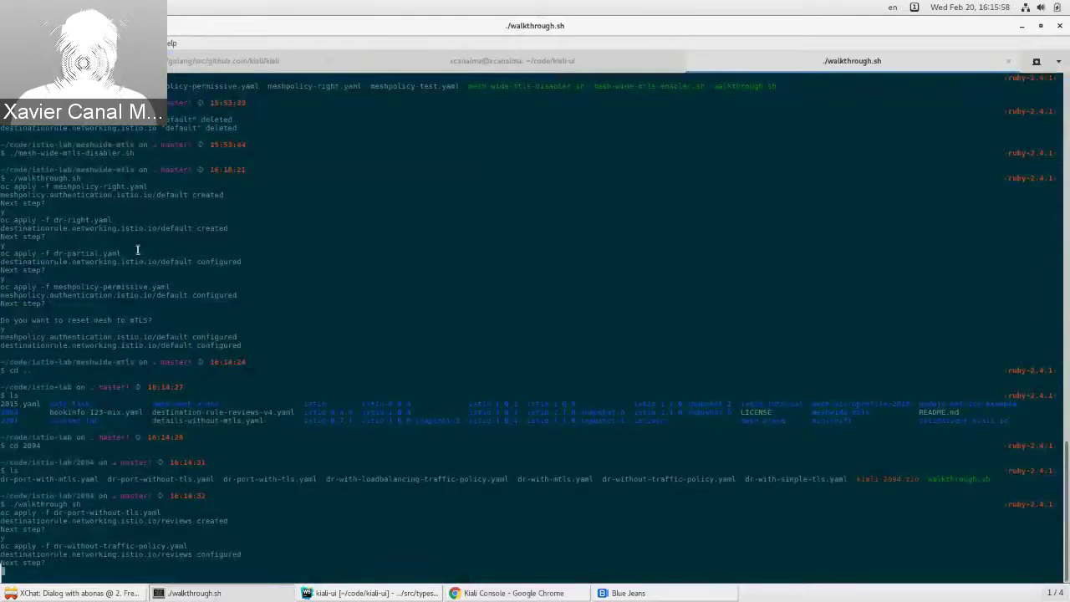
type("y")
key("Return")
key("alt+Tab")
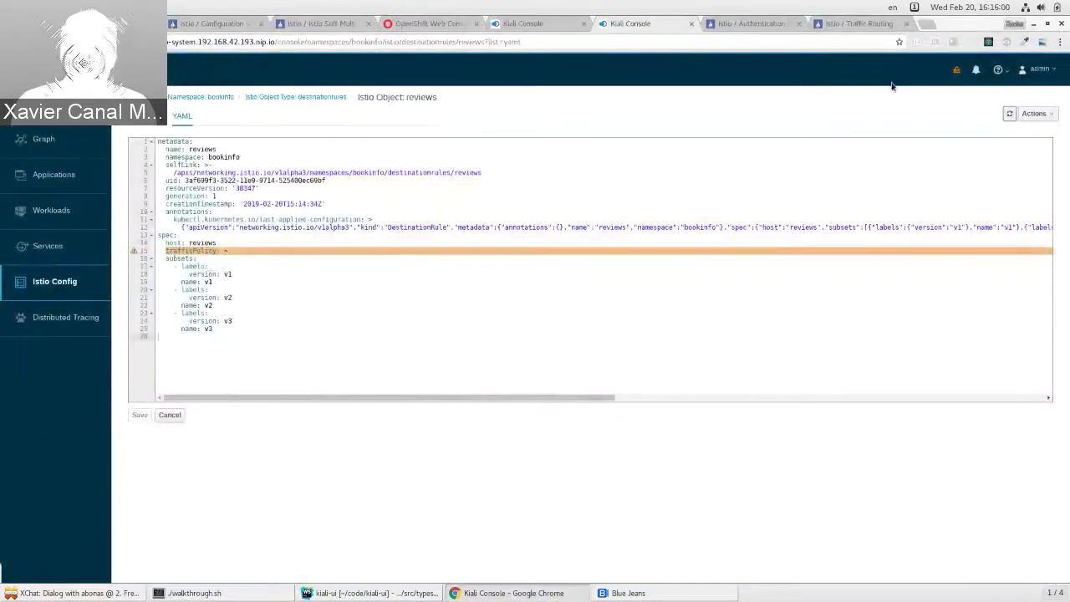
left_click(1009, 116)
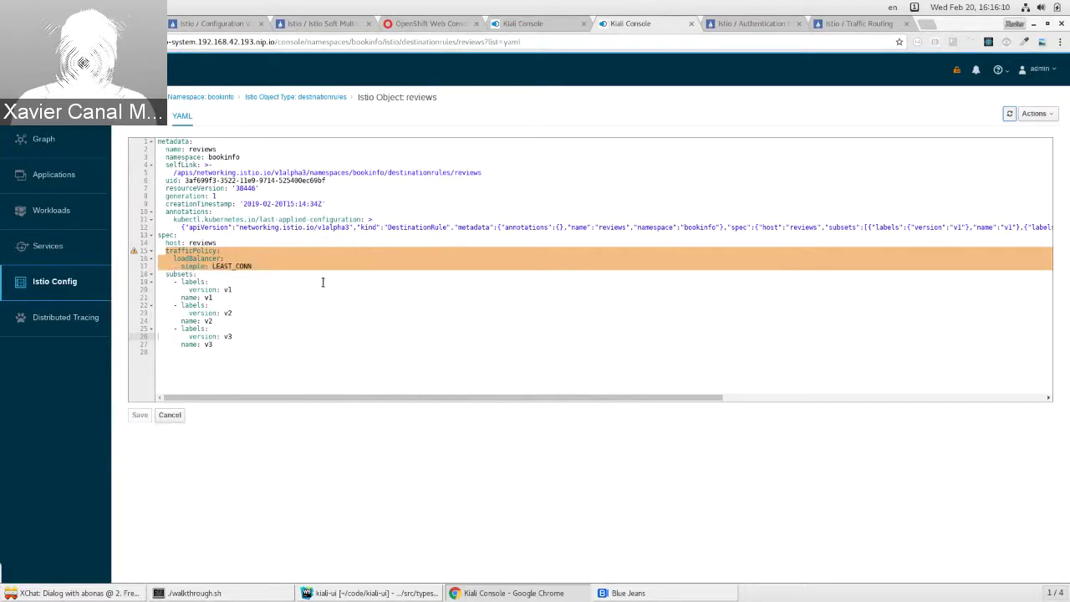
Step: Apply the port-level mTLS rule and highlight the tls setting on line 19
key("alt+Tab")
type("y")
key("Return")
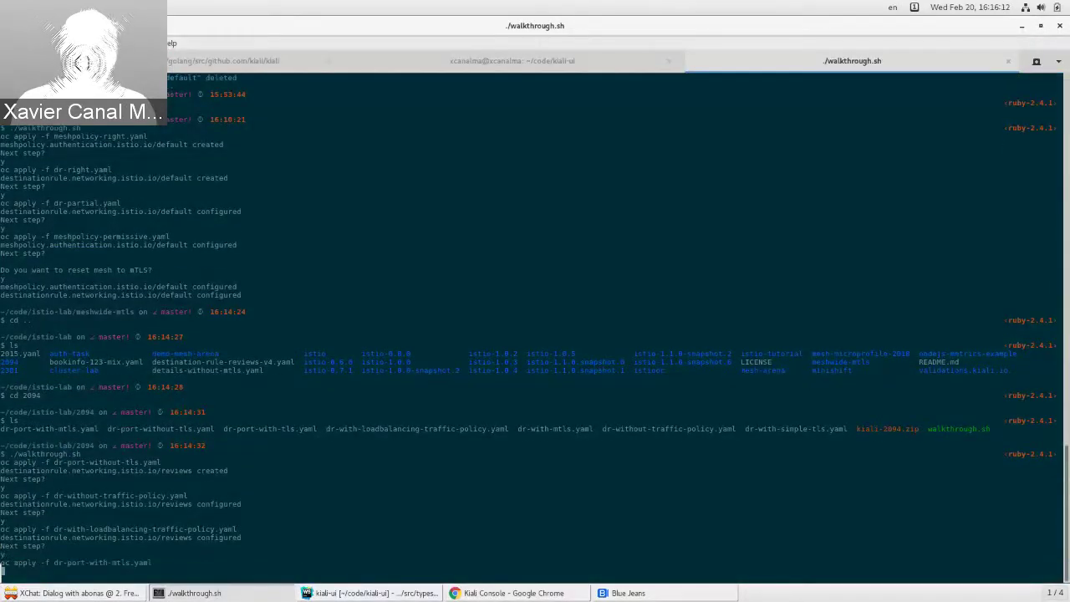
key("alt+Tab")
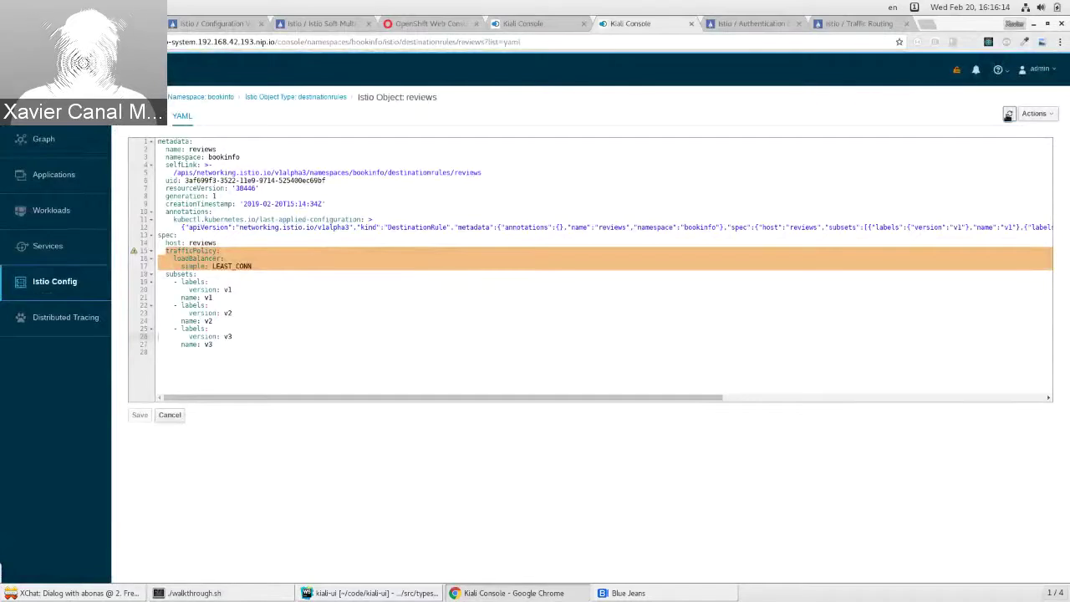
left_click(1009, 114)
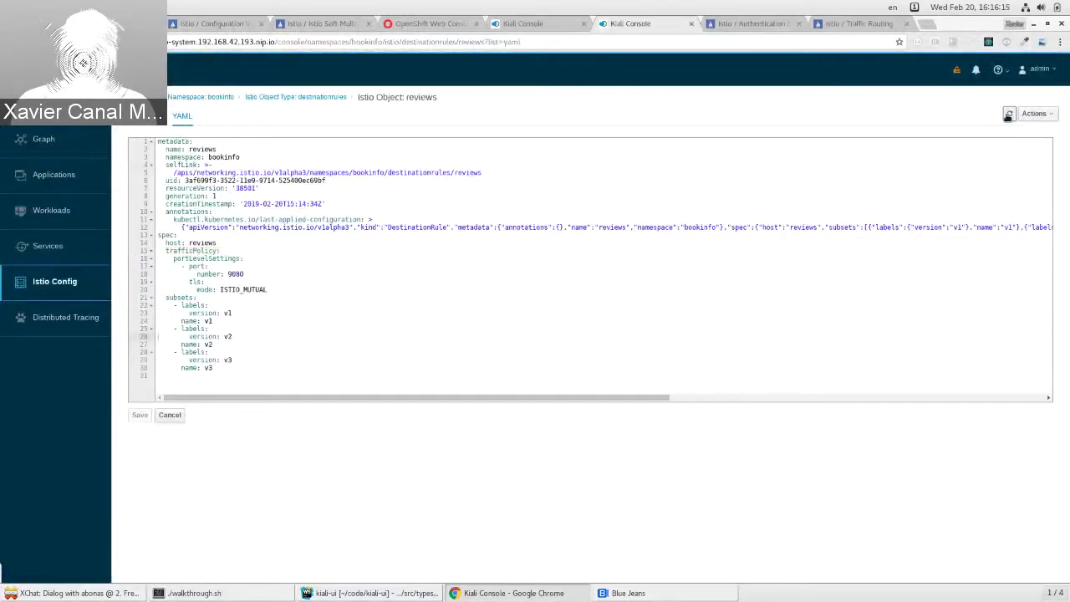
double_click(192, 281)
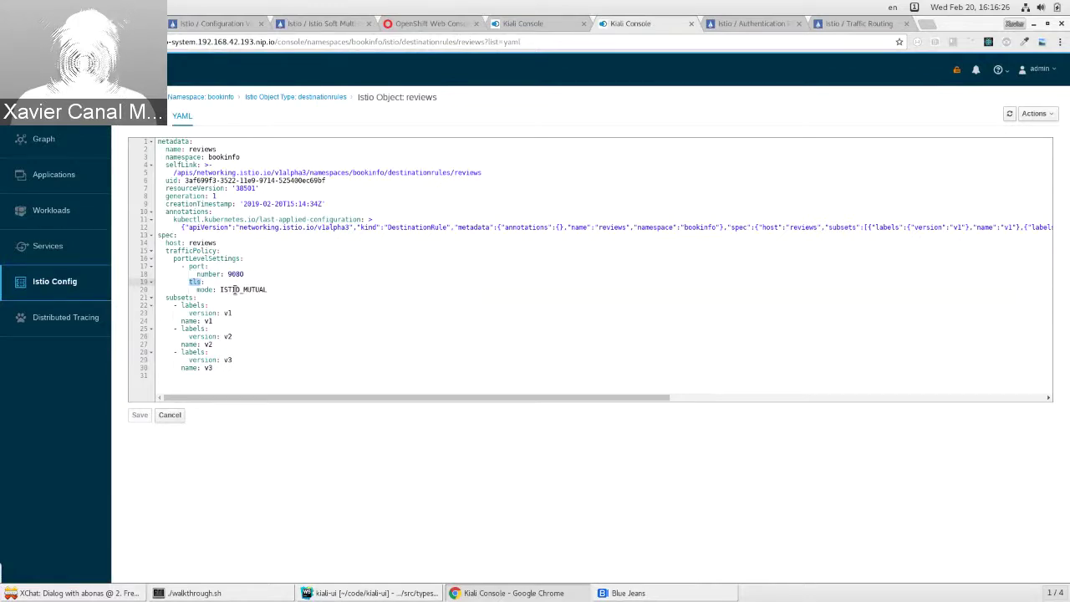
Step: Apply the next rule and highlight the reviews tls mode SIMPLE
key("alt+Tab")
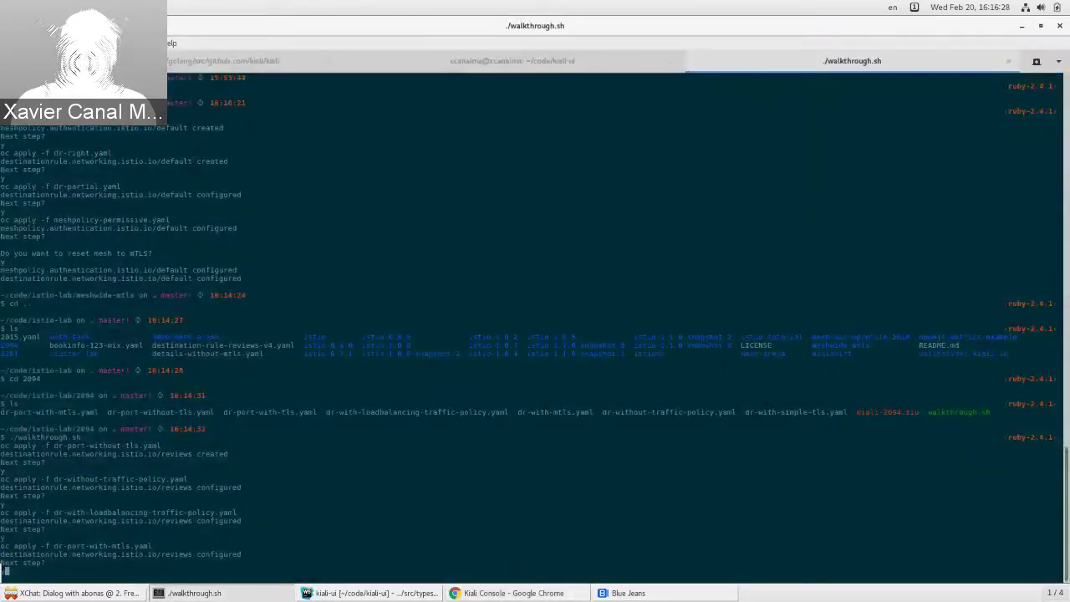
key("Return")
key("alt+Tab")
left_click(1010, 114)
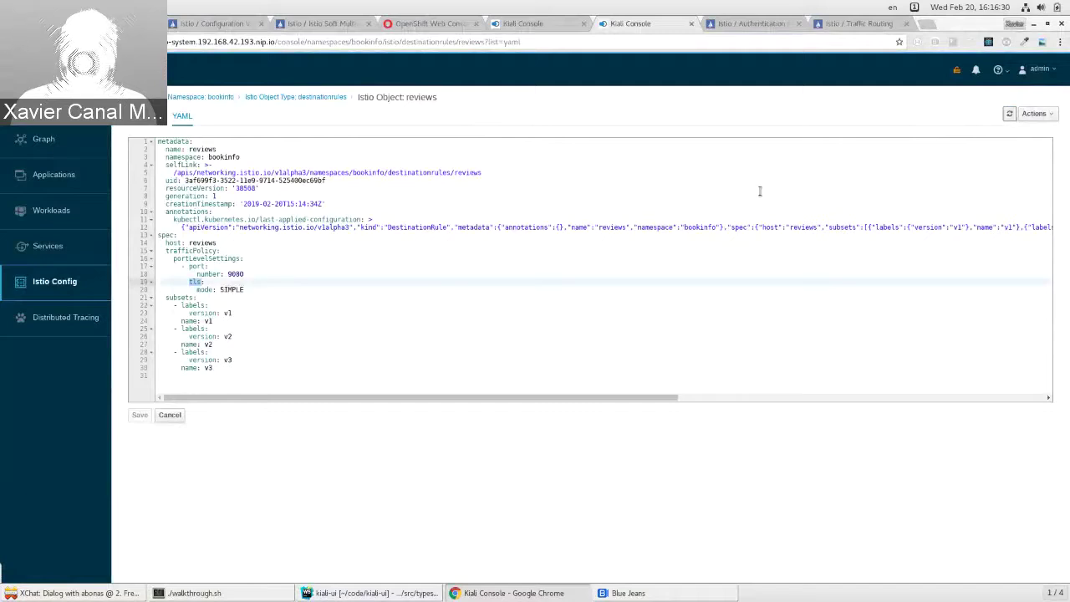
double_click(229, 289)
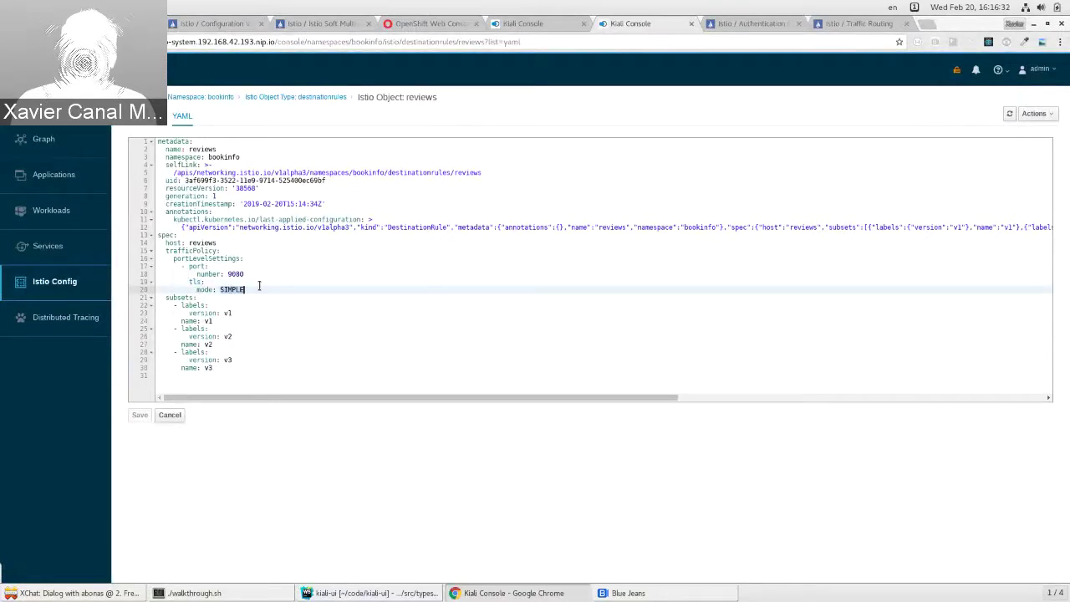
Step: Apply the rule without port settings and mark the trafficPolicy block on lines 15–17
key("alt+Tab")
key("Return")
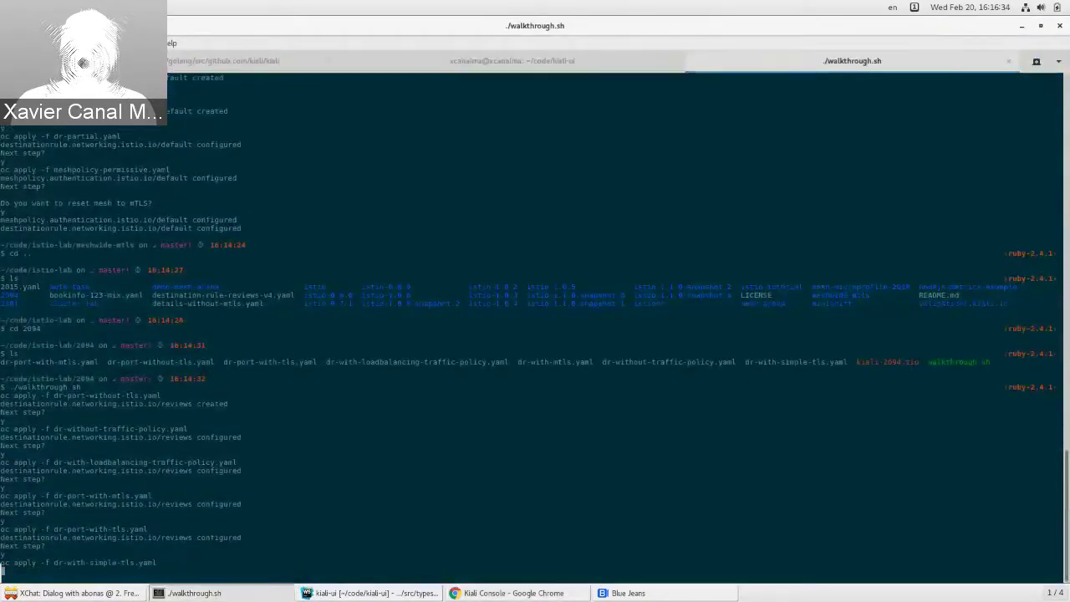
key("alt+Tab")
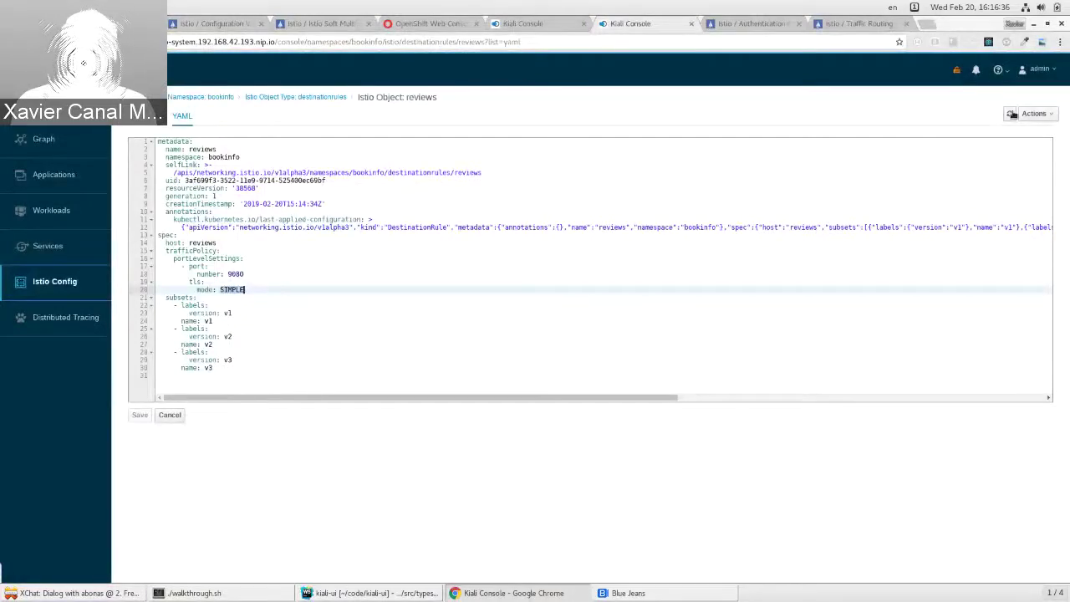
left_click(1012, 114)
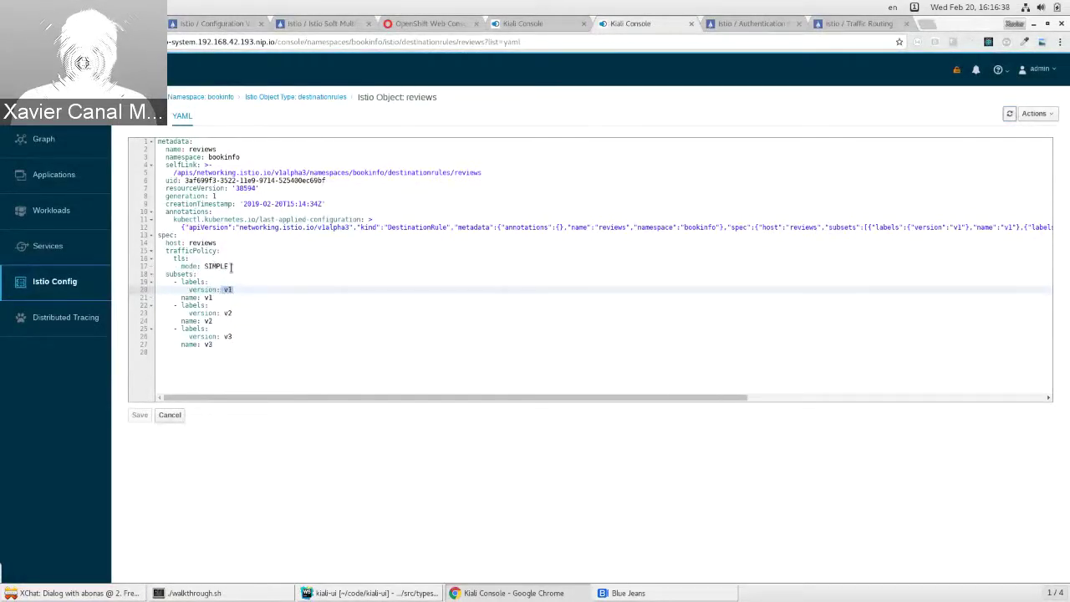
left_click_drag(231, 266, 151, 251)
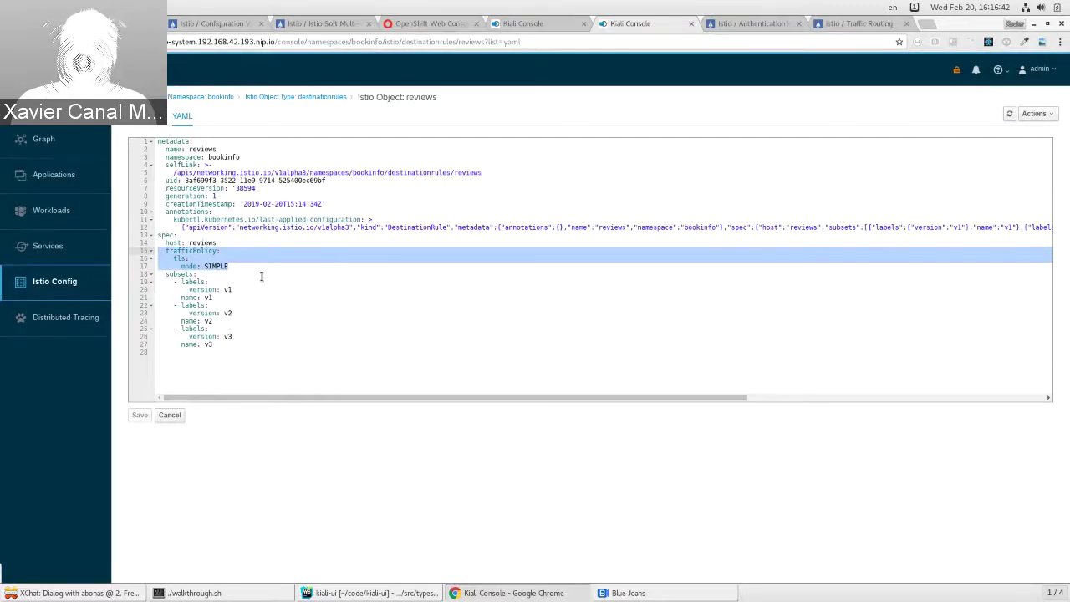
Step: Apply the final rule, show tls mode ISTIO_MUTUAL, and return to the Istio Config list
key("alt+Tab")
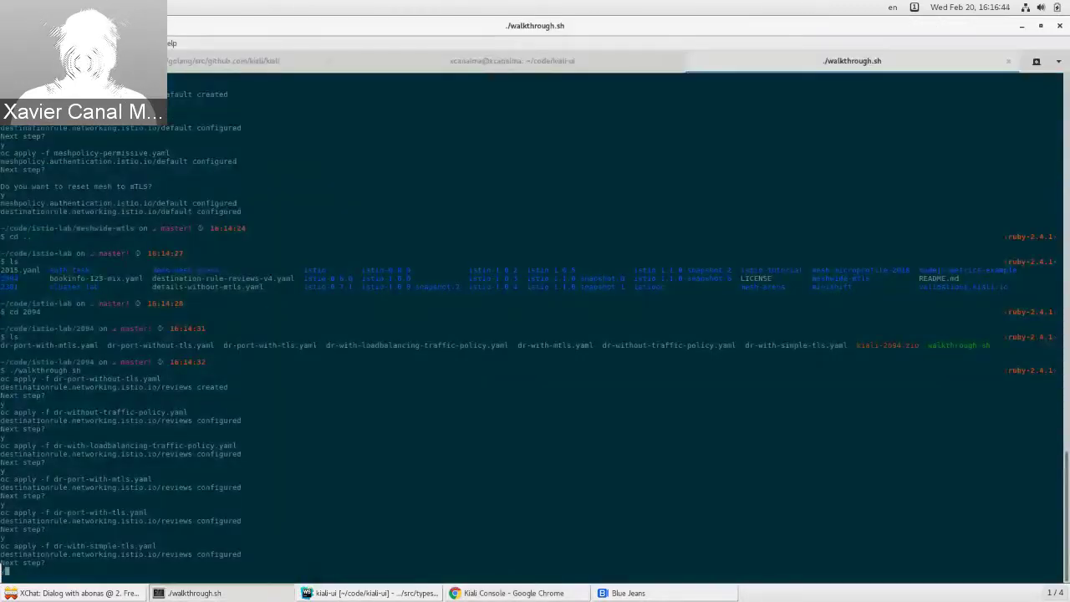
type("y")
key("Return")
key("alt+Tab")
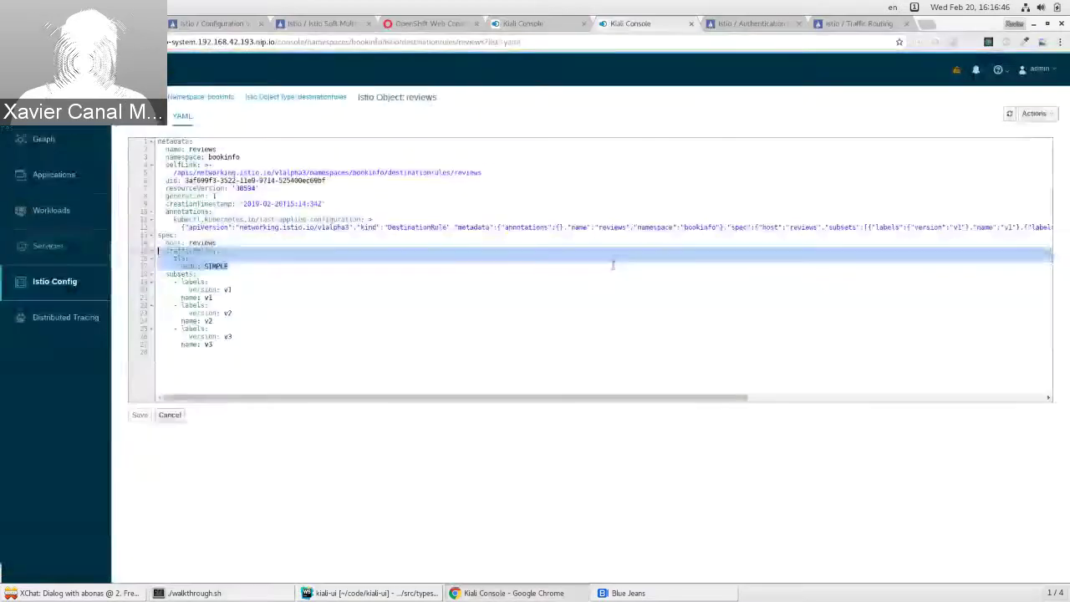
left_click(1009, 114)
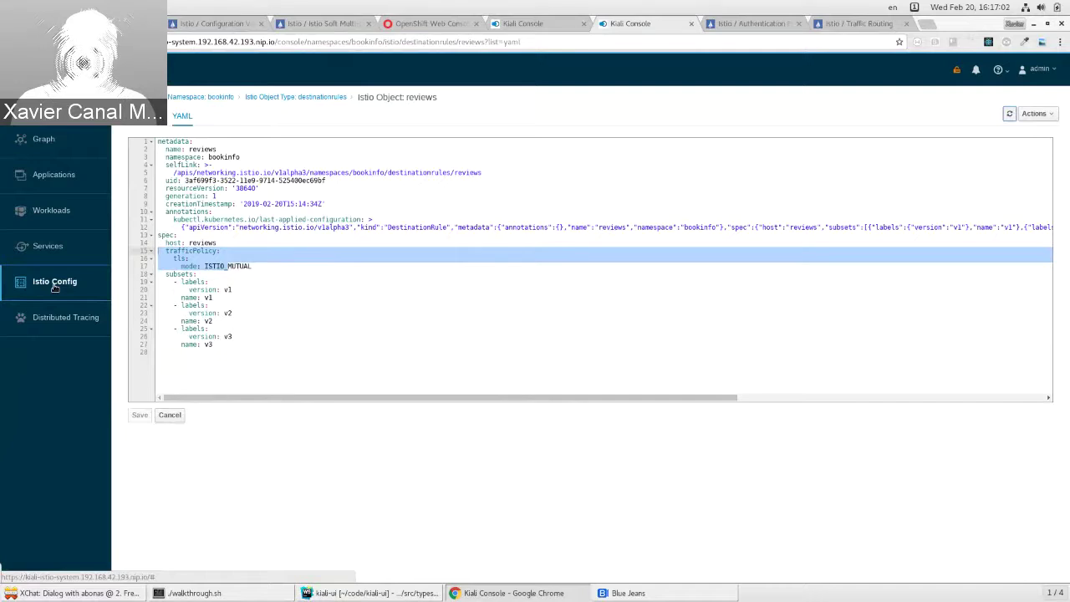
left_click(54, 283)
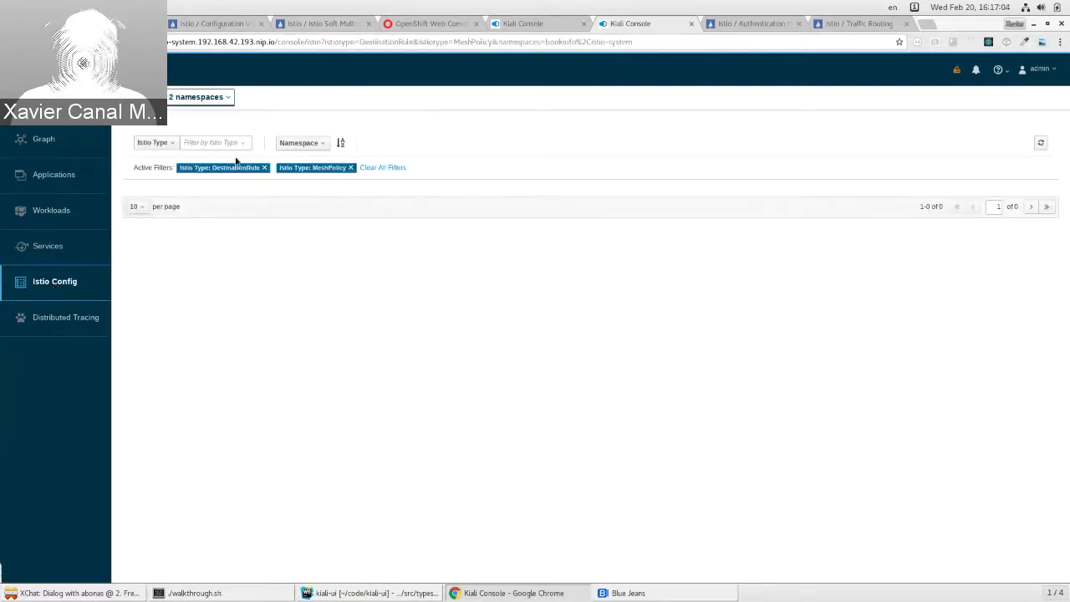
Step: Add ClusterRbacConfig, ServiceRole and ServiceRoleBinding to the Istio type filters
left_click(226, 143)
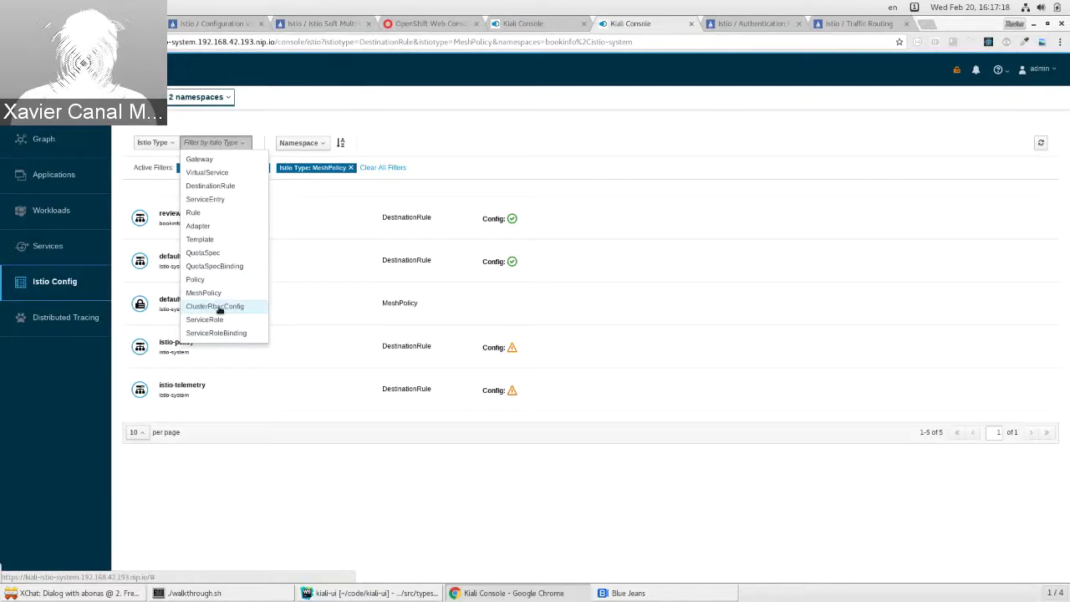
left_click(226, 307)
left_click(234, 145)
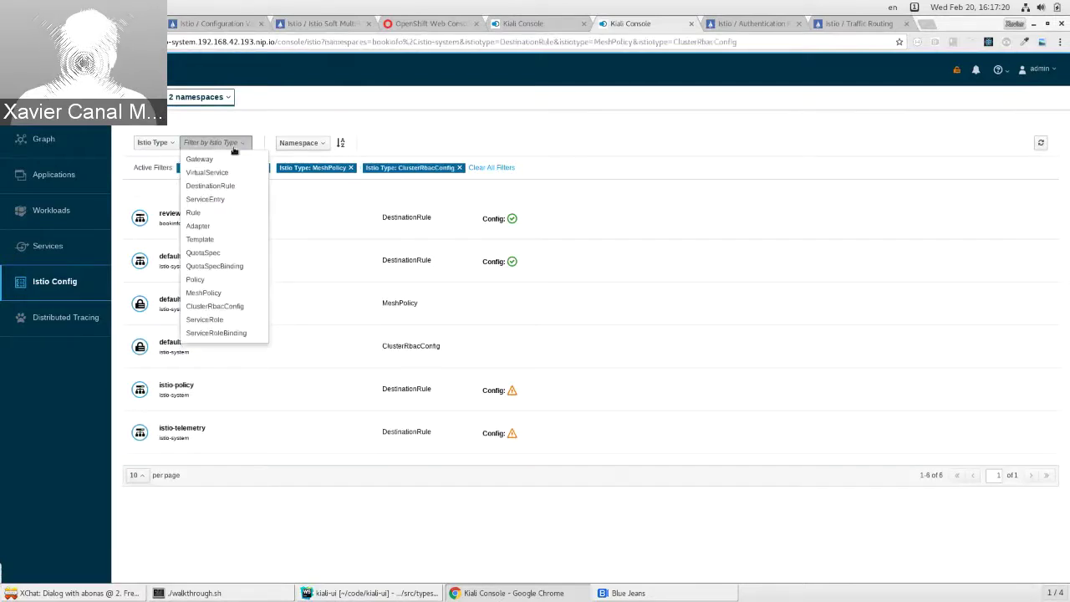
left_click(229, 319)
left_click(218, 142)
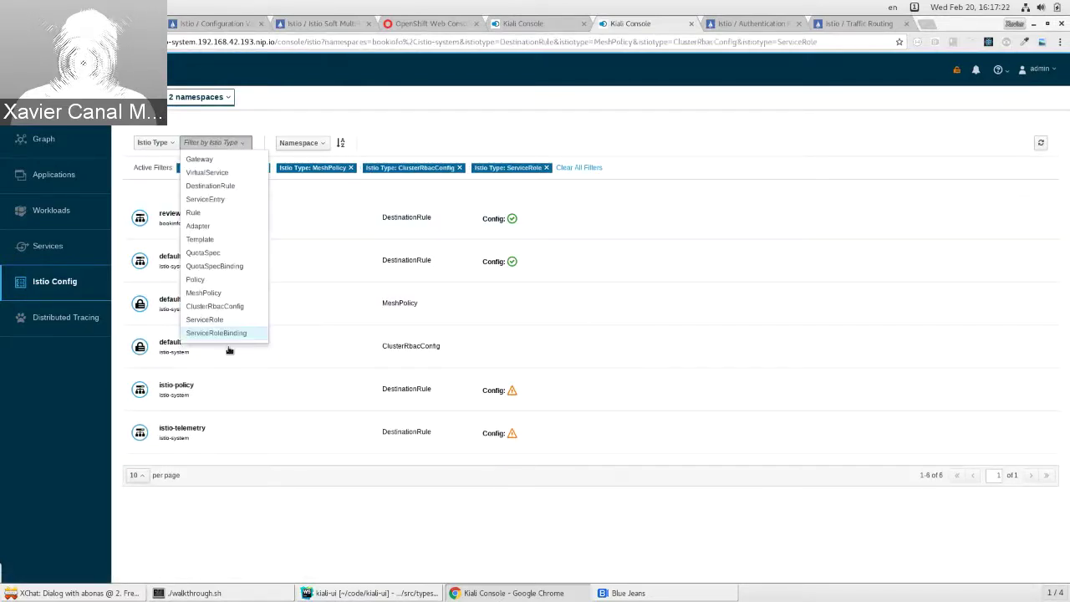
left_click(230, 332)
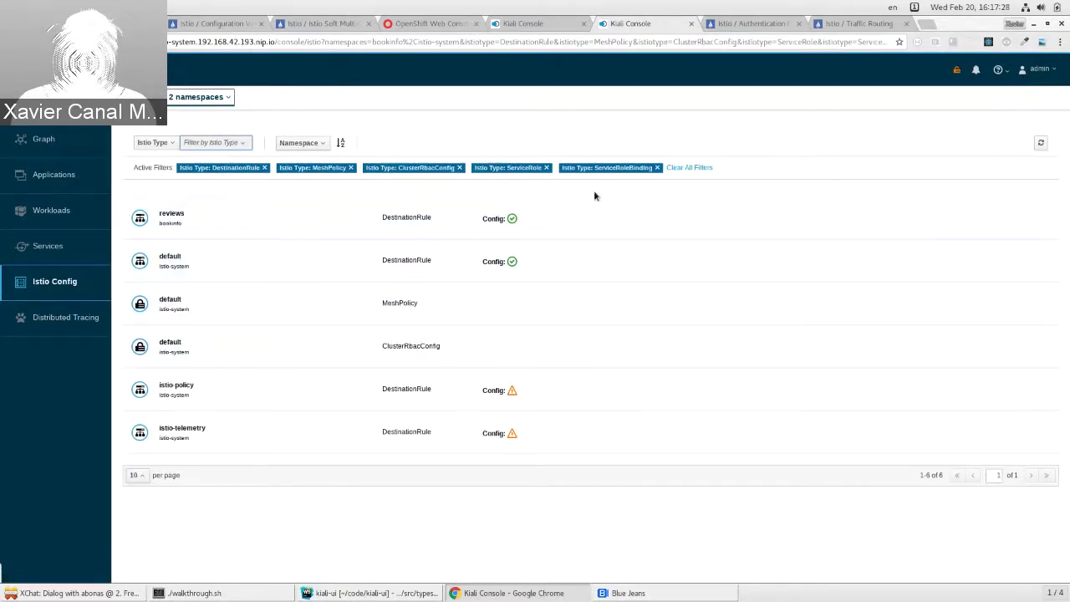
Step: Open the default ClusterRbacConfig YAML, then switch to the BlueJeans meeting and show its chat
left_click(283, 353)
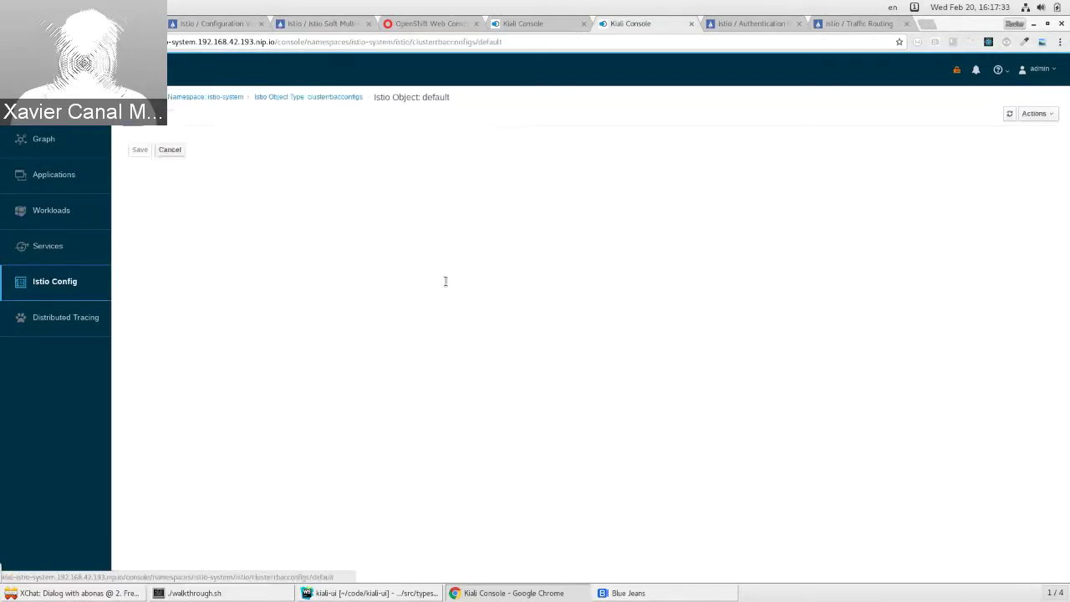
left_click(1056, 116)
left_click(607, 103)
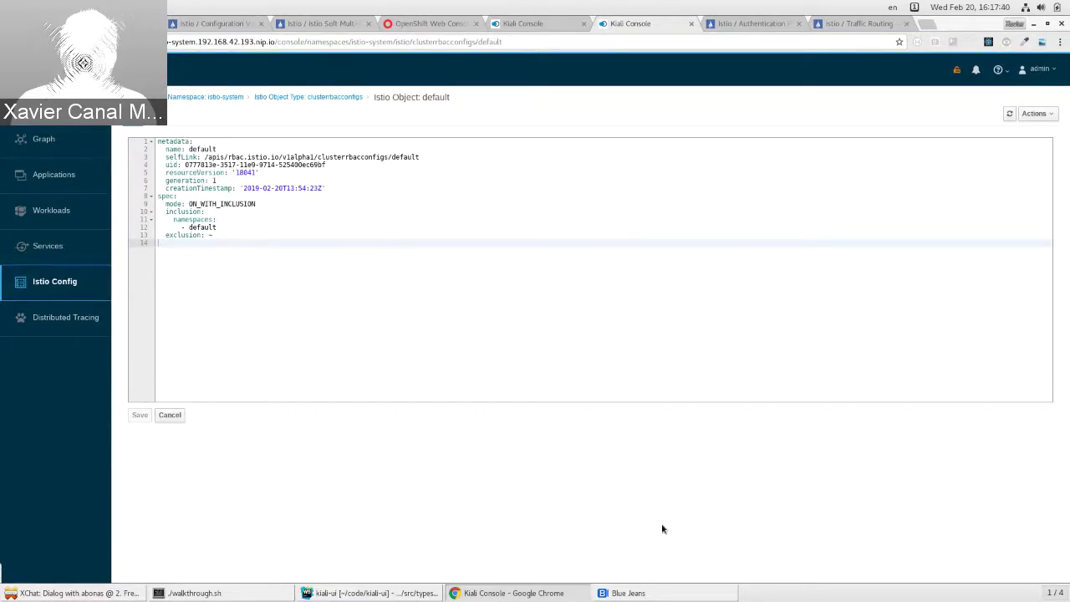
left_click(626, 593)
left_click(1041, 127)
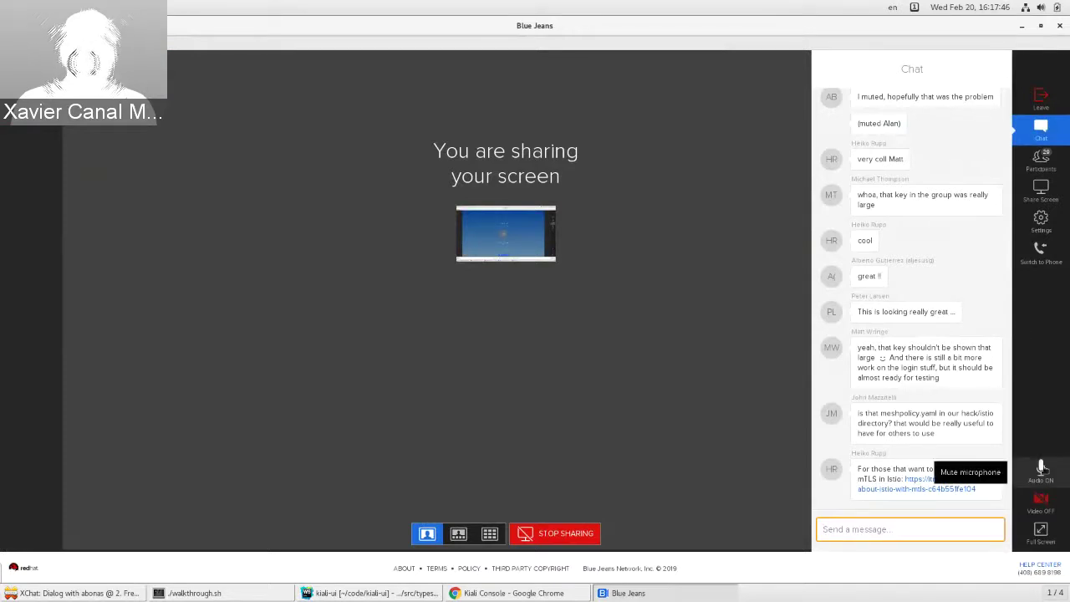
Step: Mute the BlueJeans microphone and stop sharing Screen 1
left_click(1041, 468)
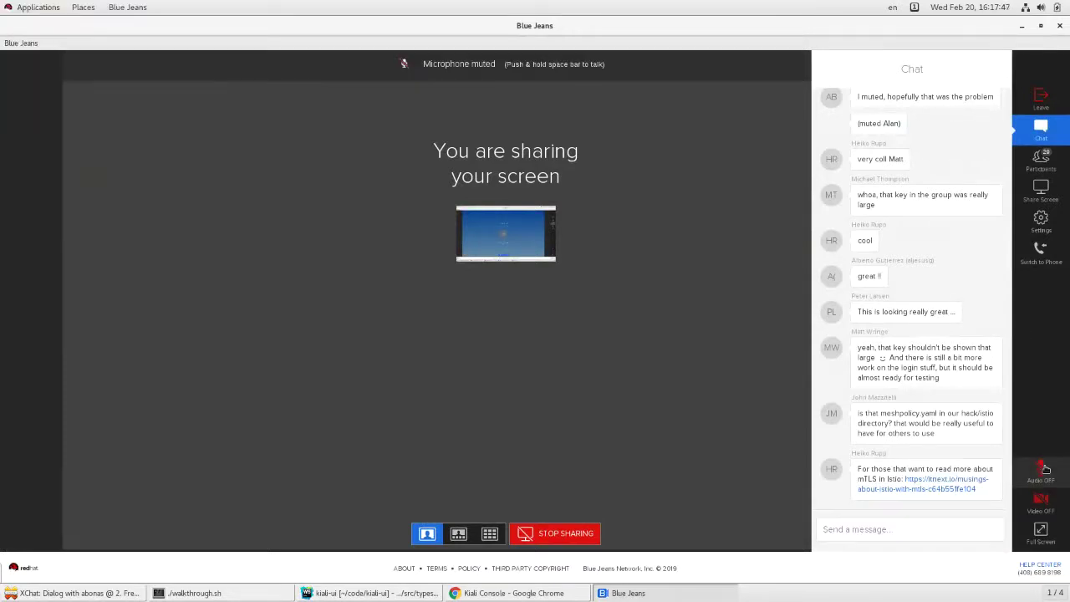
left_click(1052, 196)
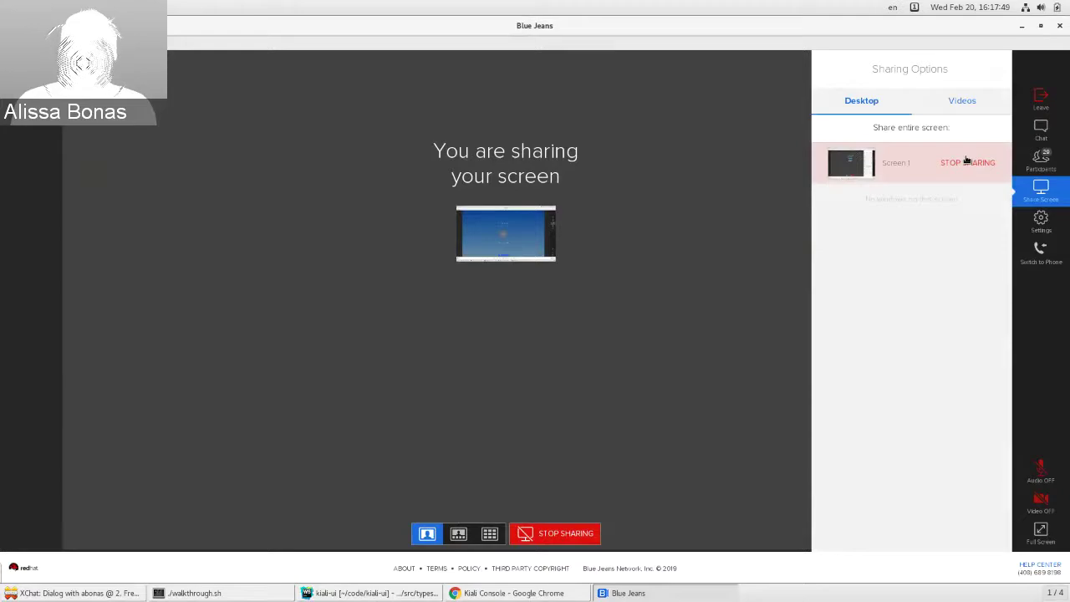
left_click(968, 161)
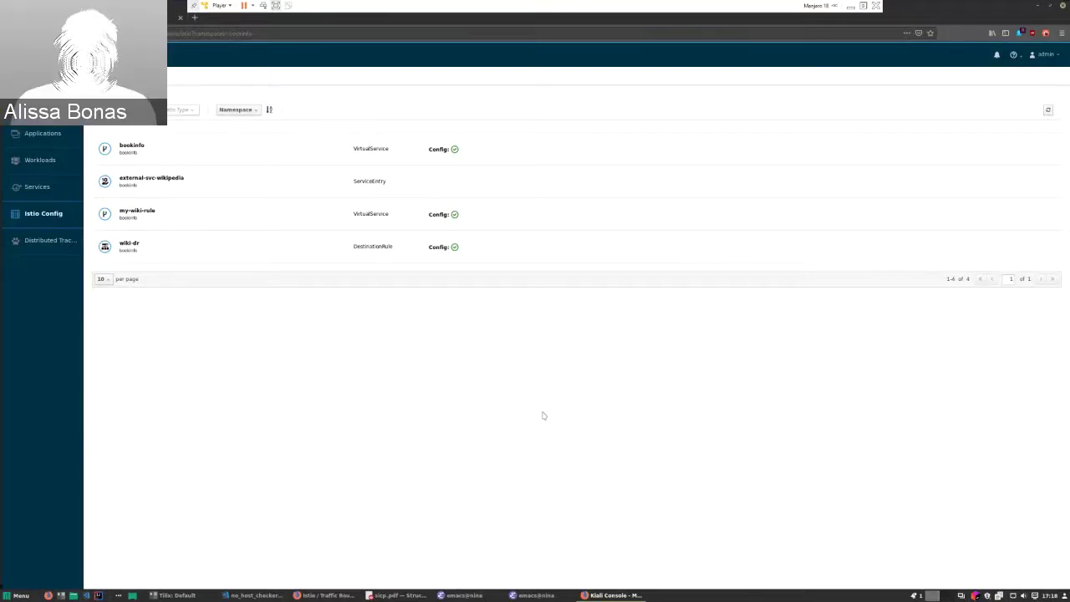
Step: Open the wiki-dr DestinationRule to view its YAML with host wikipedia.org
left_click(852, 5)
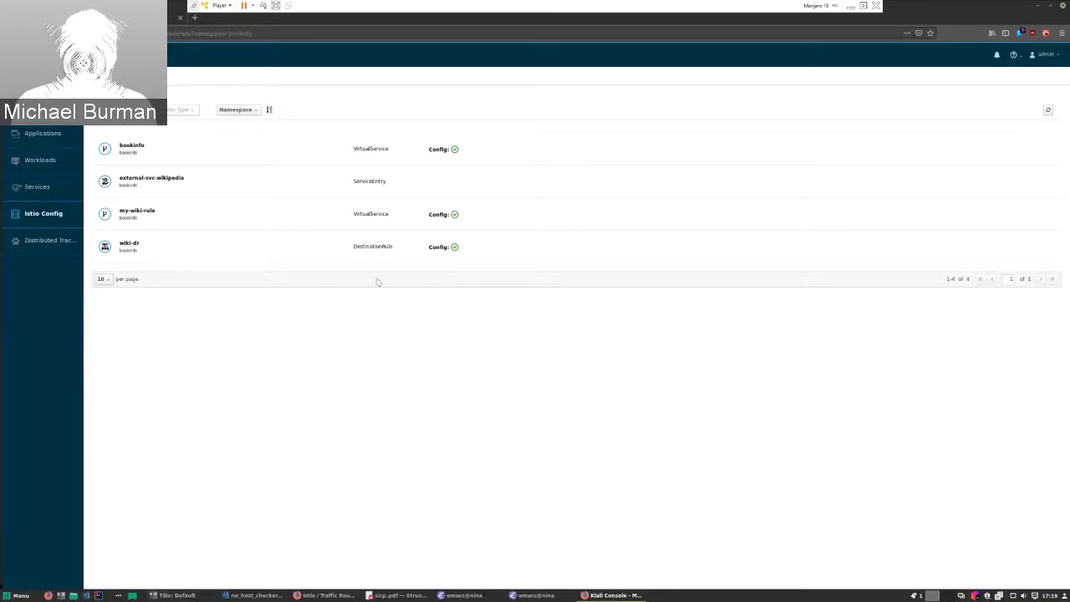
left_click(285, 241)
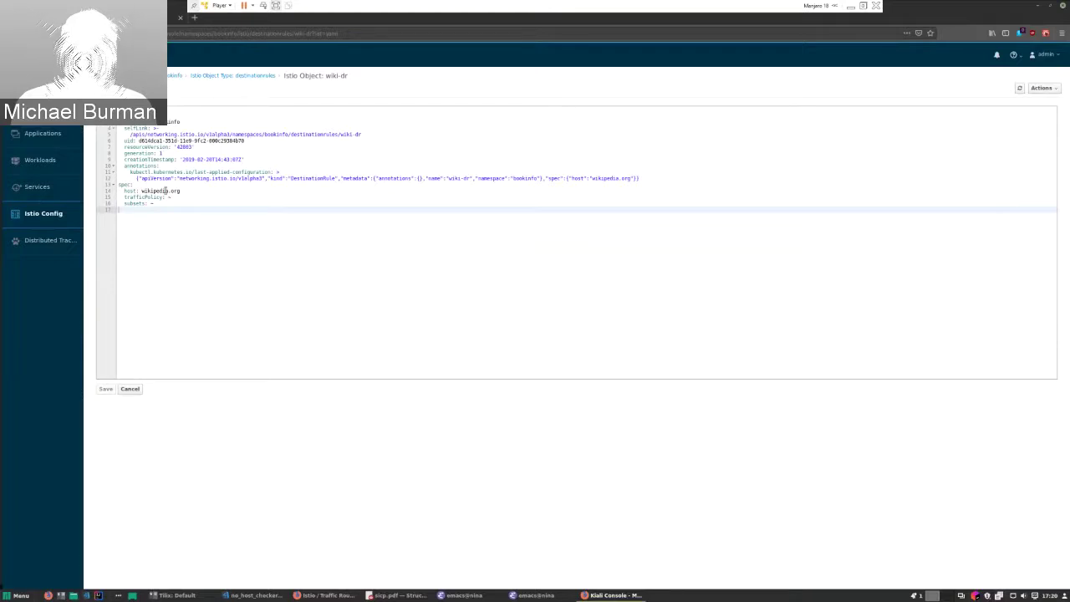
Step: Return to bookinfo's Istio Config list from the wiki-dr detail page
left_click(64, 219)
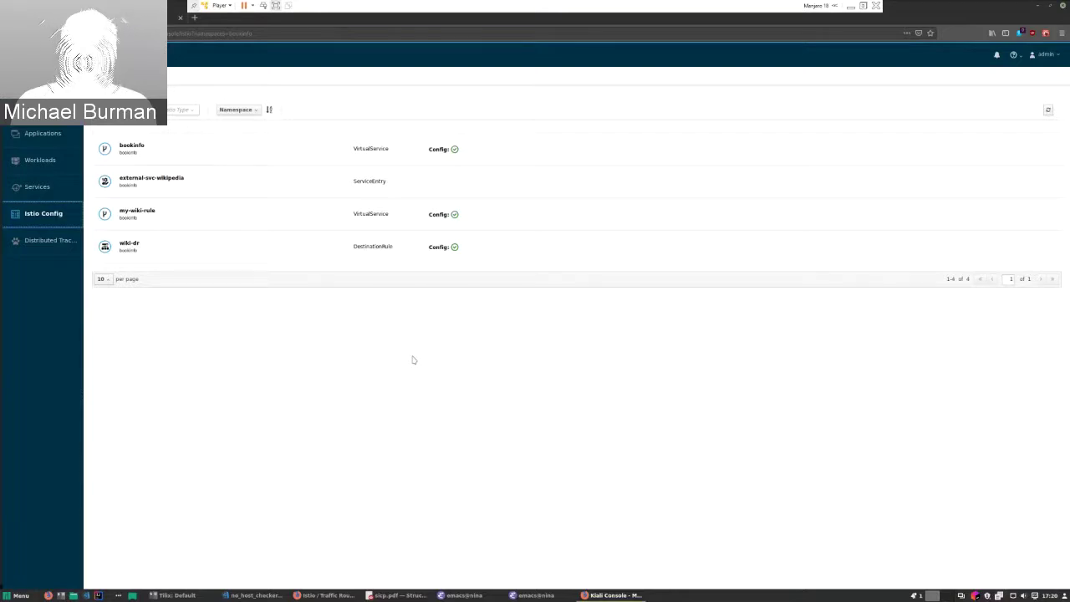
Step: Show the bookinfo VirtualService as YAML, then maximize the virtual machine window
left_click(523, 160)
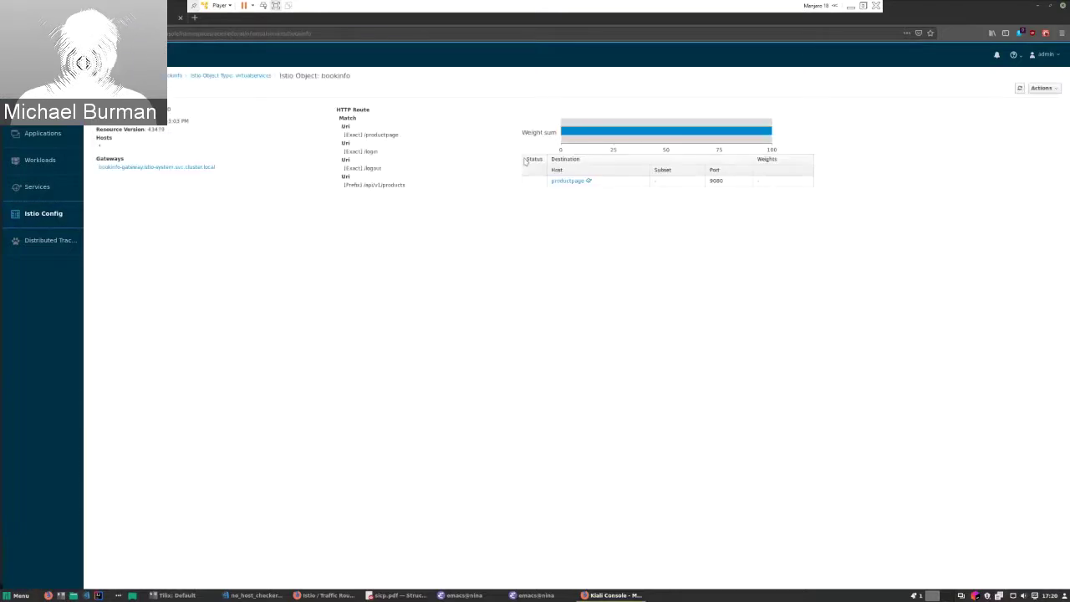
left_click(134, 89)
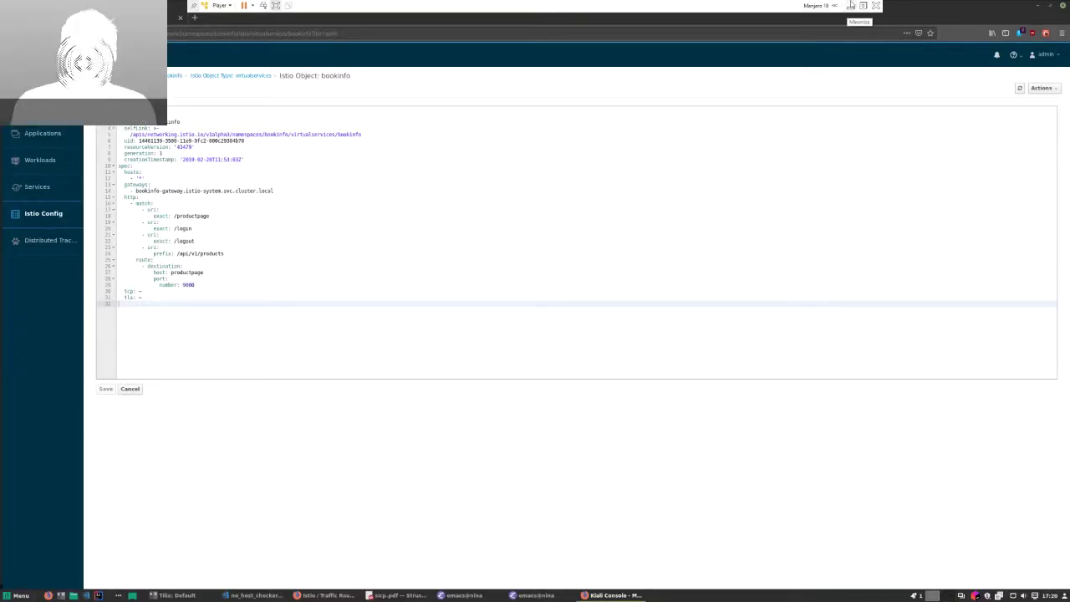
left_click(850, 5)
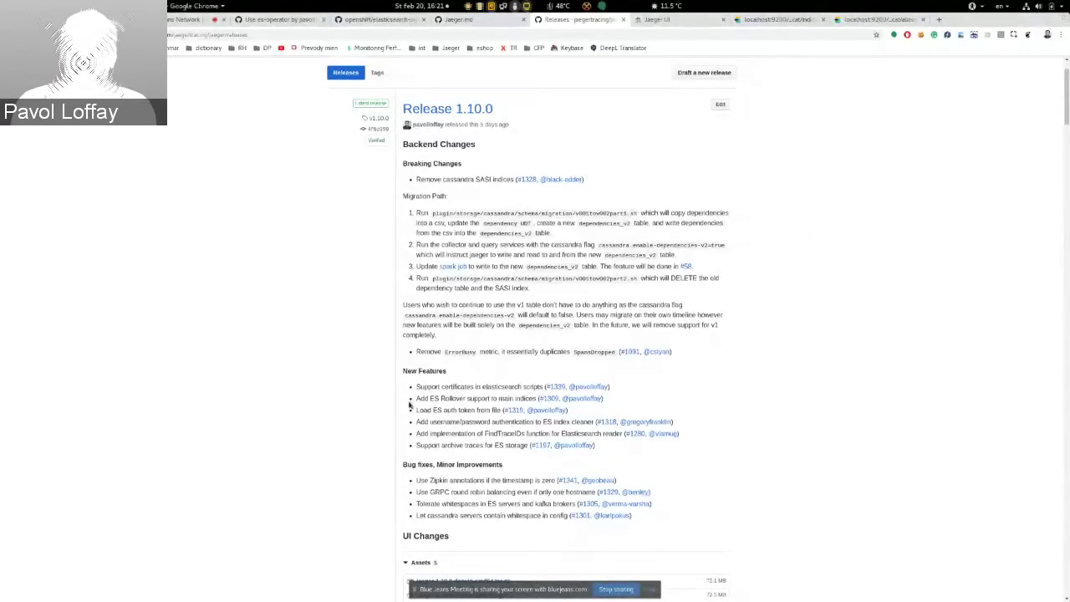
Step: Highlight the 'Add ES Rollover support to main indices' note in Release 1.10.0, then open Activities
left_click_drag(416, 444, 526, 460)
left_click(526, 459)
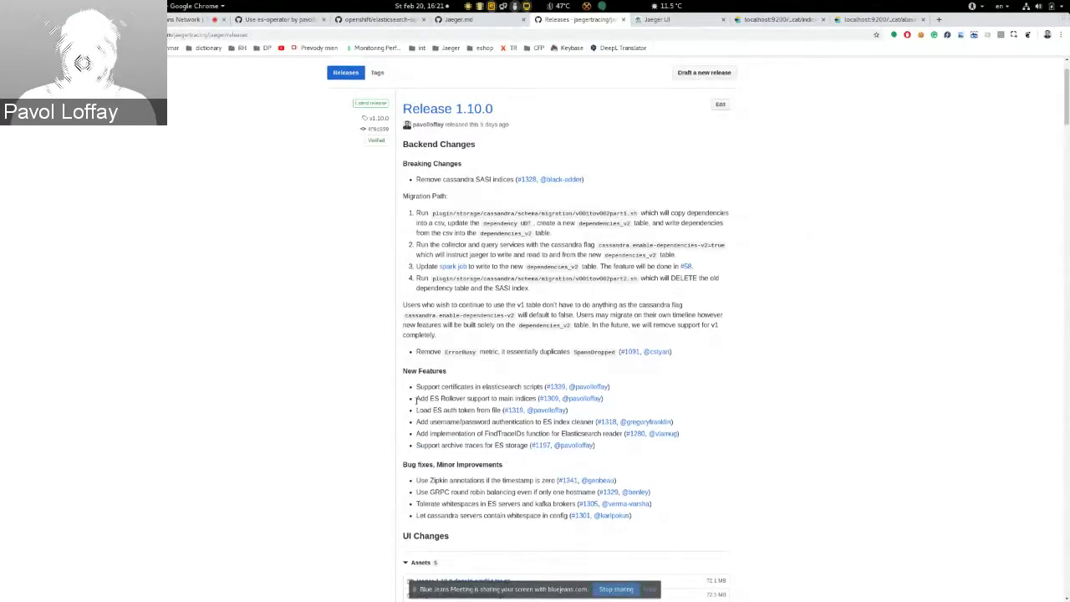
left_click_drag(416, 399, 537, 400)
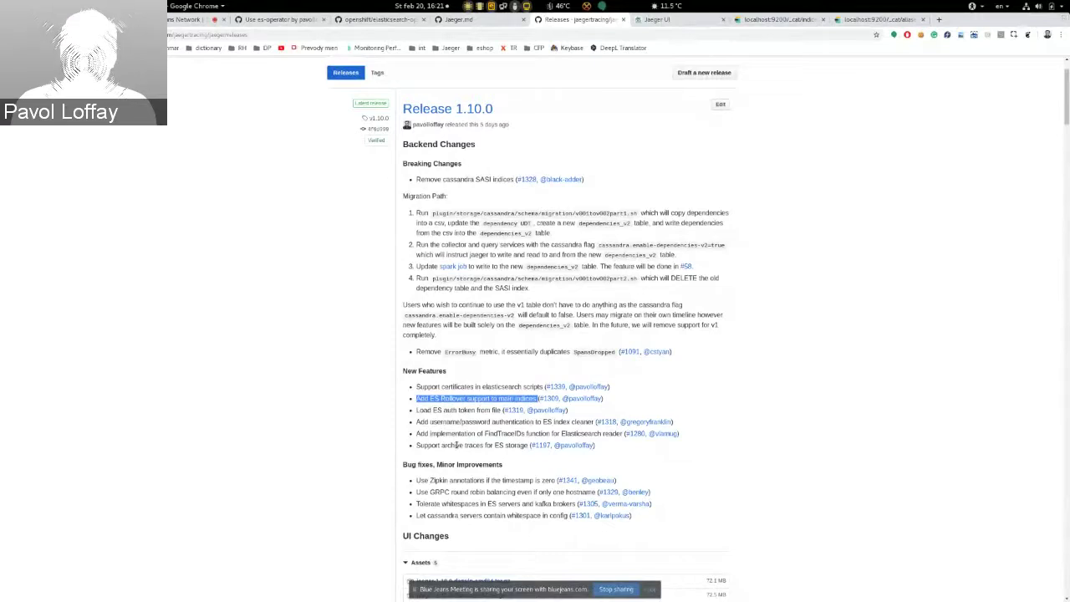
key("super")
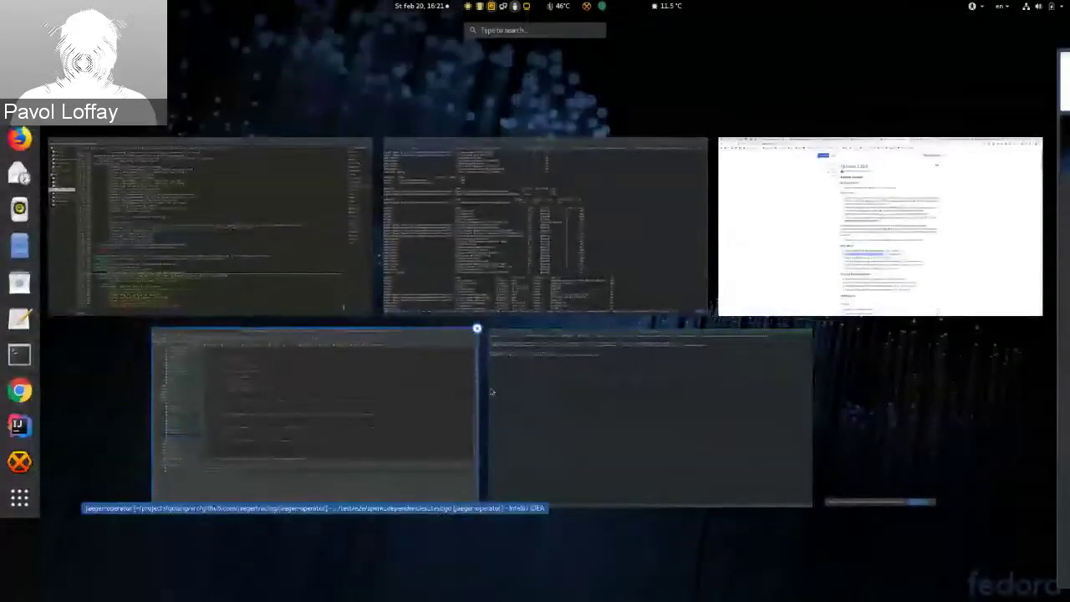
Step: Start the Elasticsearch container and edit the Jaeger go run command adding --query.ui-config and --es.use-aliases
left_click(548, 305)
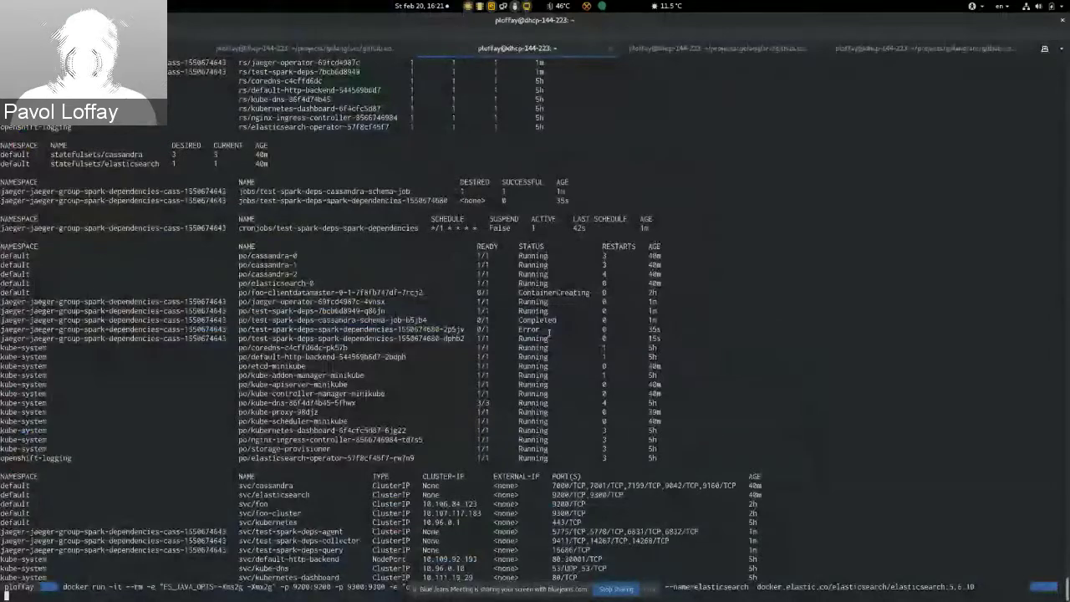
key("Return")
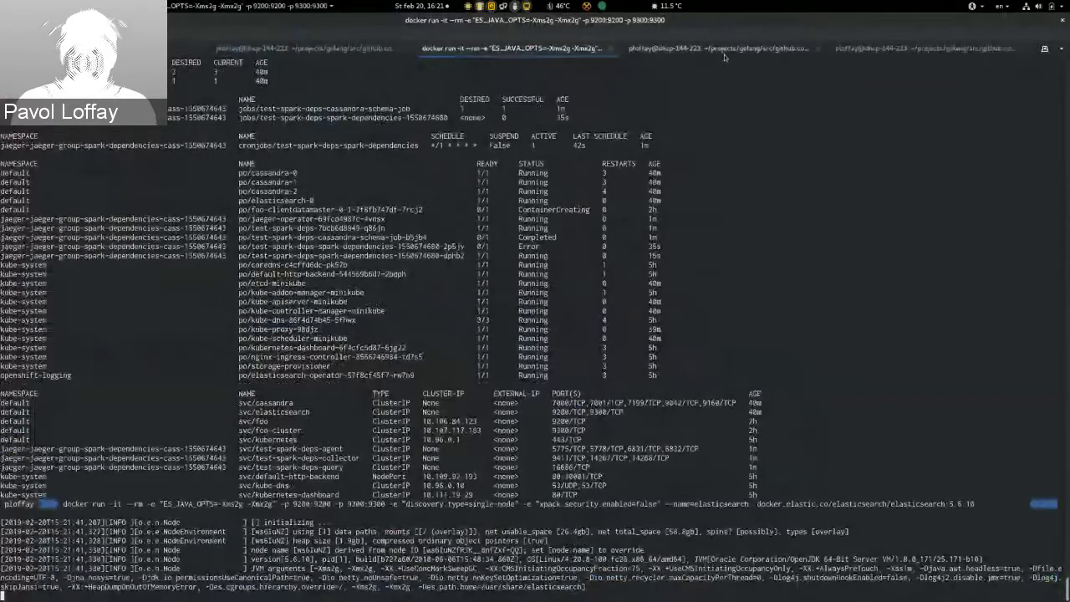
left_click(724, 50)
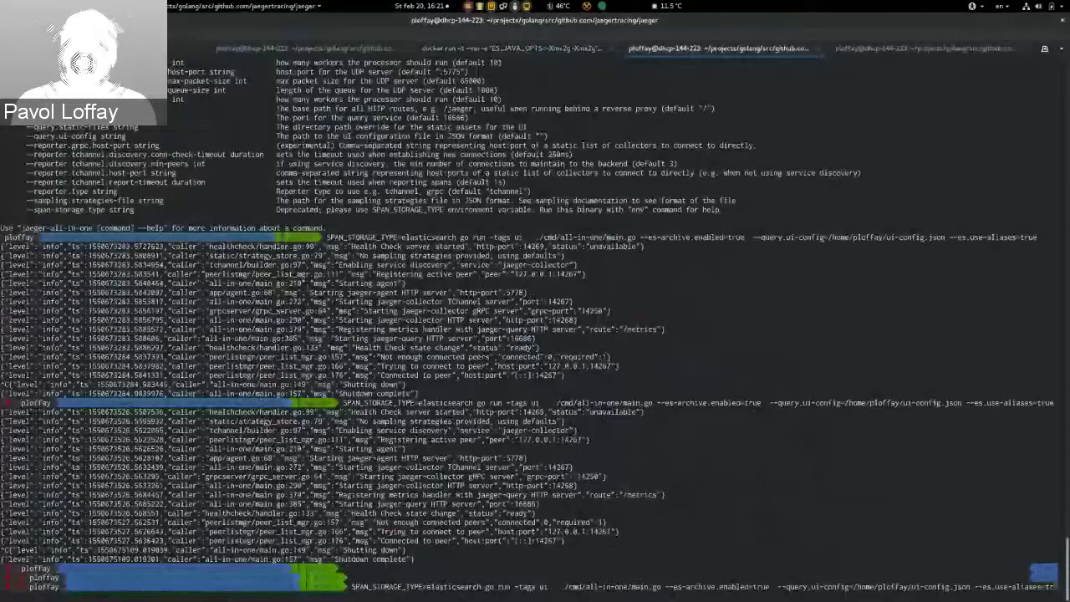
key("alt+BackSpace")
key("alt+BackSpace")
key("alt+BackSpace")
key("alt+BackSpace")
key("alt+BackSpace")
key("alt+BackSpace")
key("alt+BackSpace")
key("alt+BackSpace")
key("alt+BackSpace")
key("alt+BackSpace")
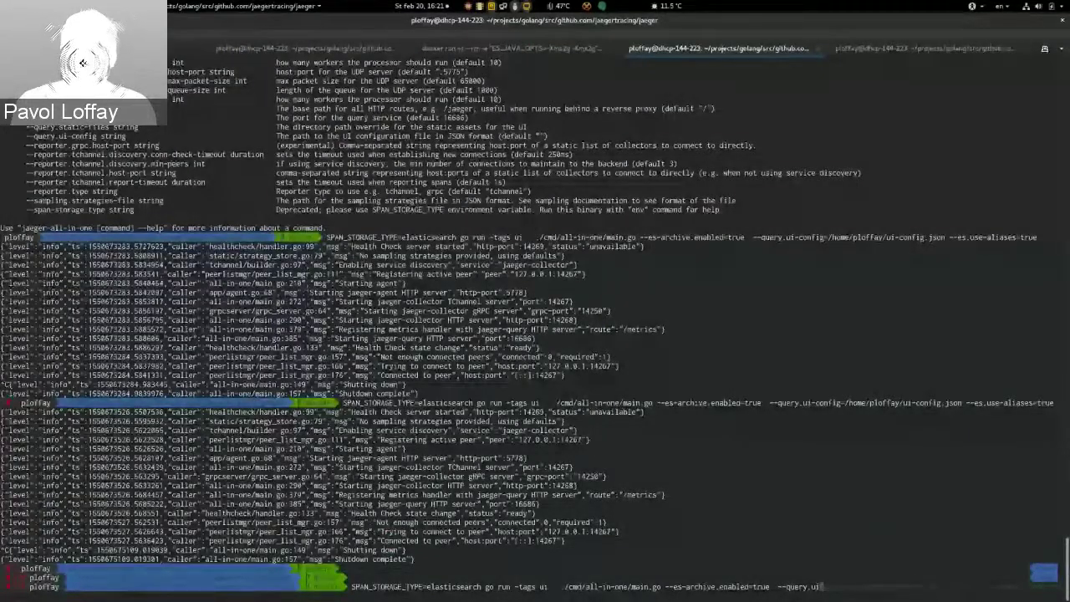
key("alt+BackSpace")
key("alt+BackSpace")
key("alt+BackSpace")
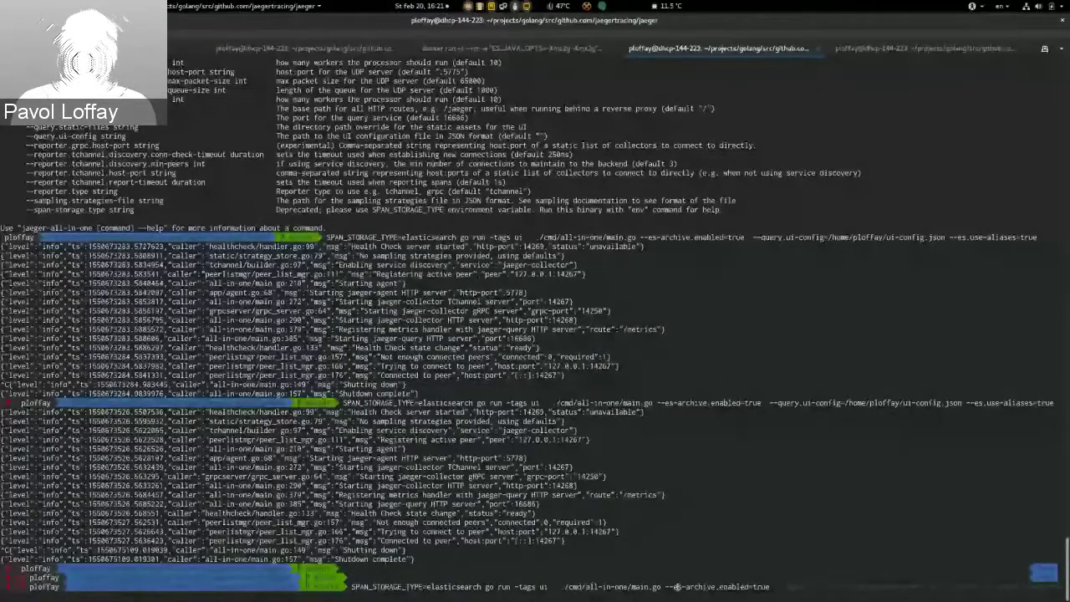
left_click_drag(673, 587, 715, 587)
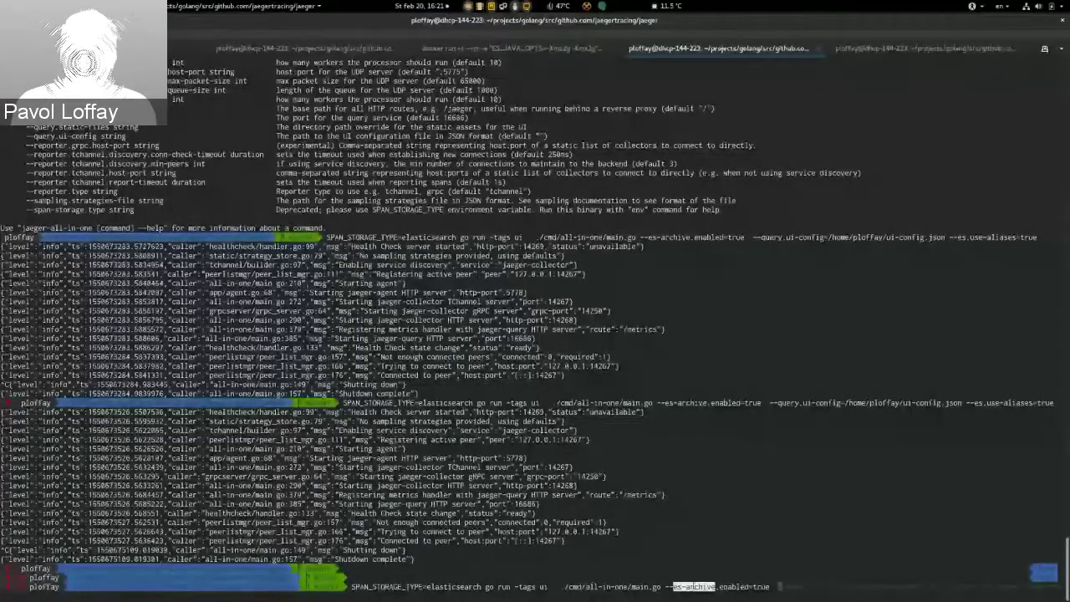
double_click(738, 587)
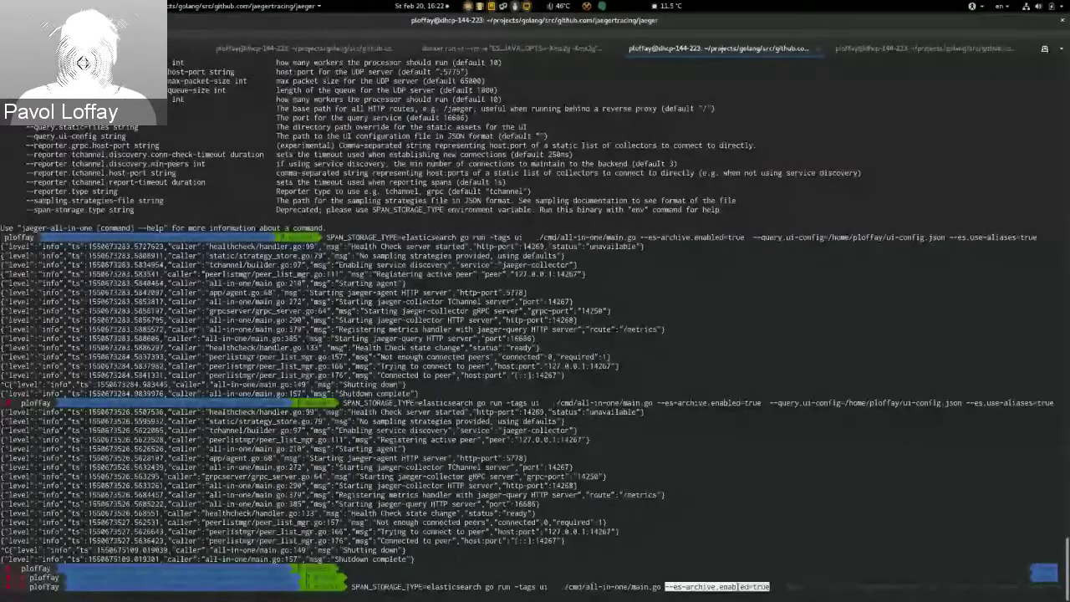
left_click(776, 573)
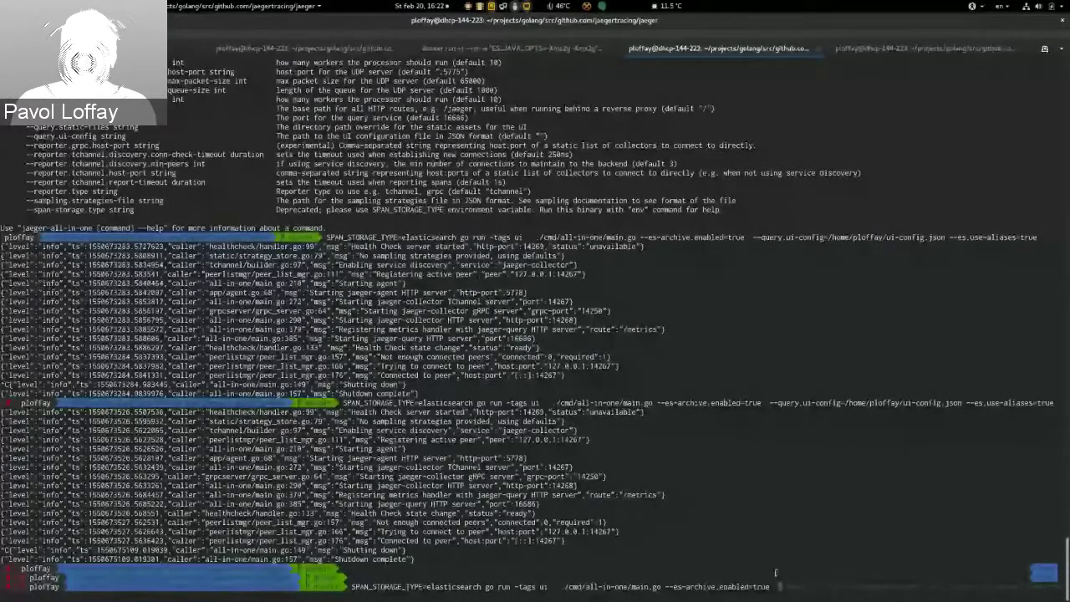
type("--query.ui-config=/home/ploffay/ui-config.json --es.use-al")
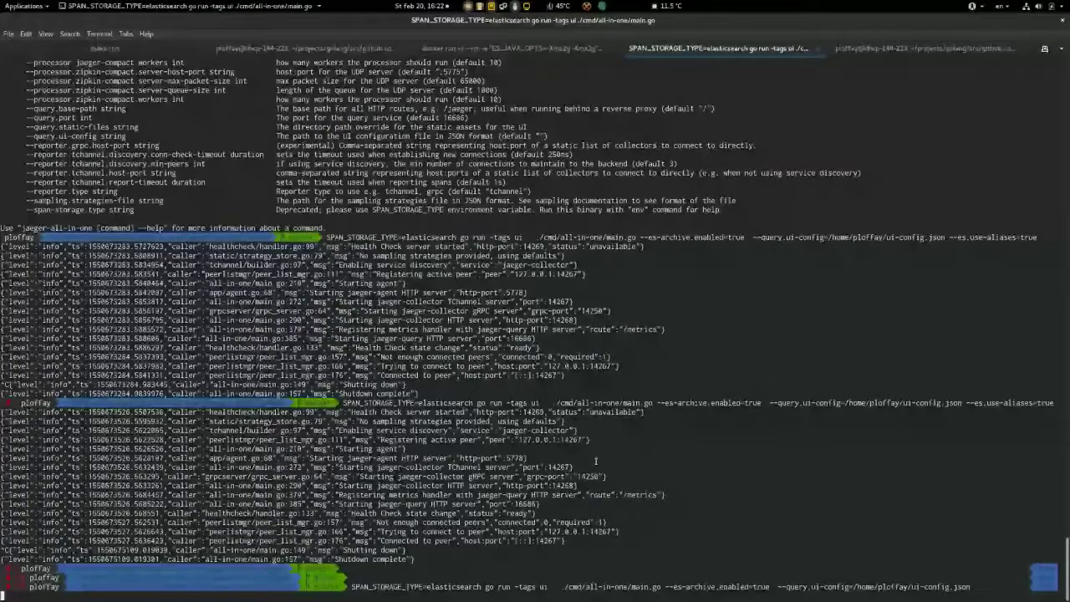
key("alt+Tab")
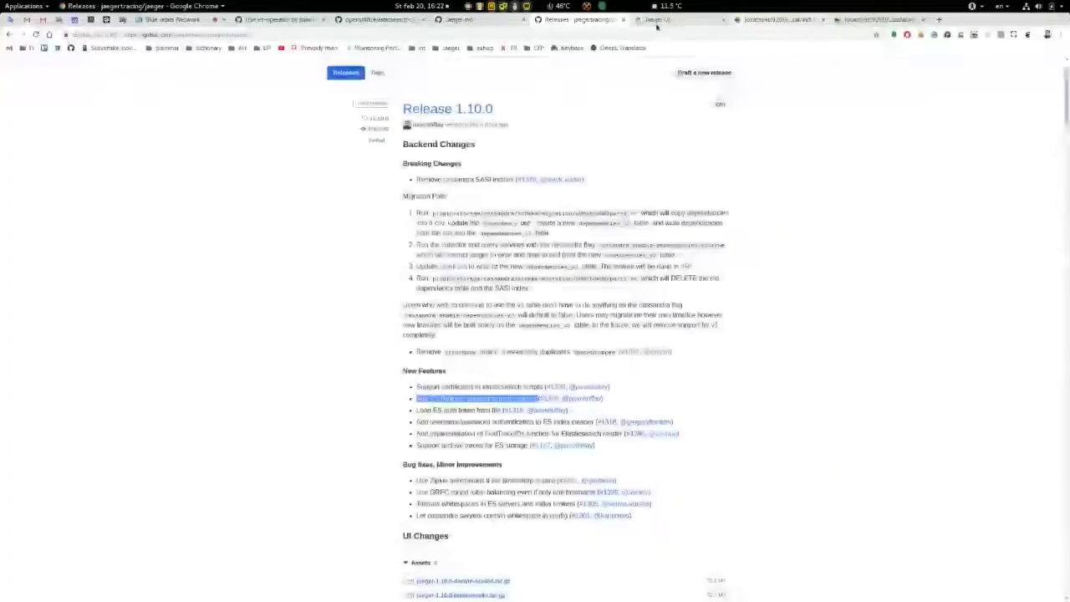
Step: Archive a jaeger-query /api/services trace in Jaeger UI, then reload the _cat/indices listing
left_click(657, 27)
left_click(157, 66)
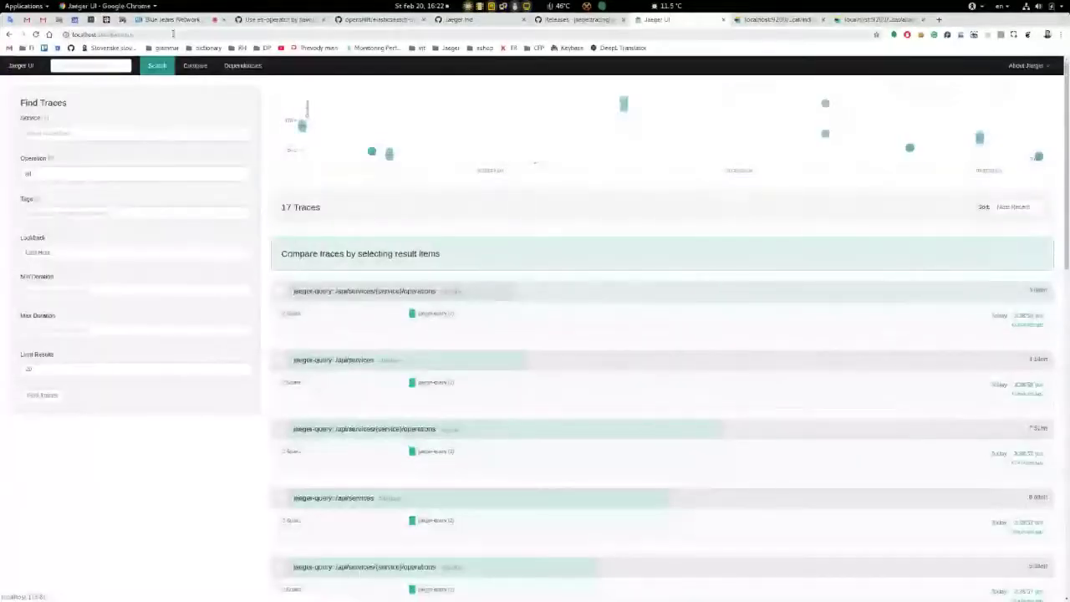
left_click(242, 34)
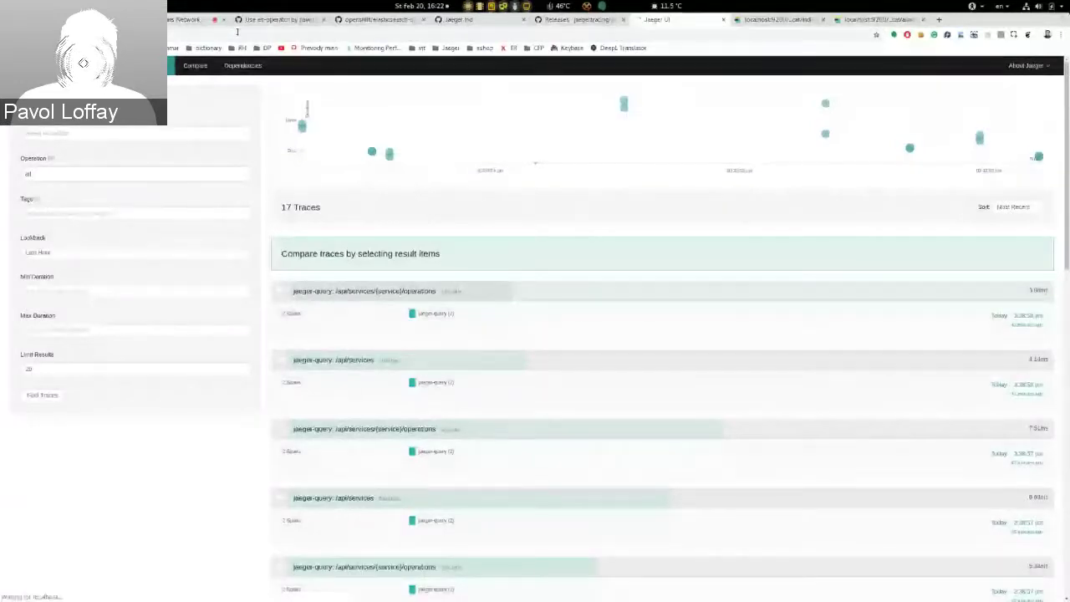
key("Return")
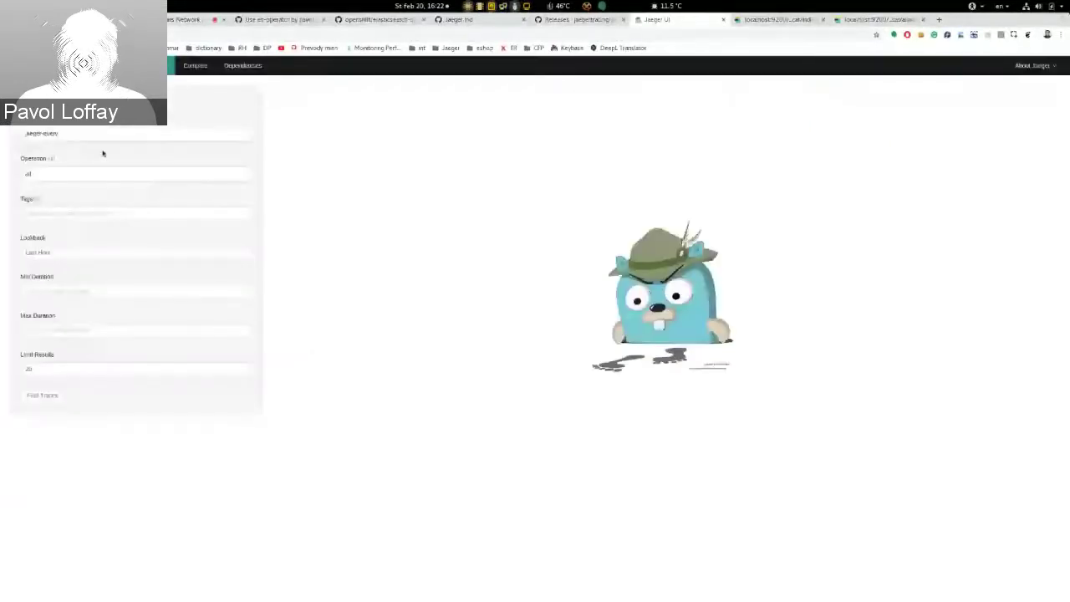
left_click(54, 397)
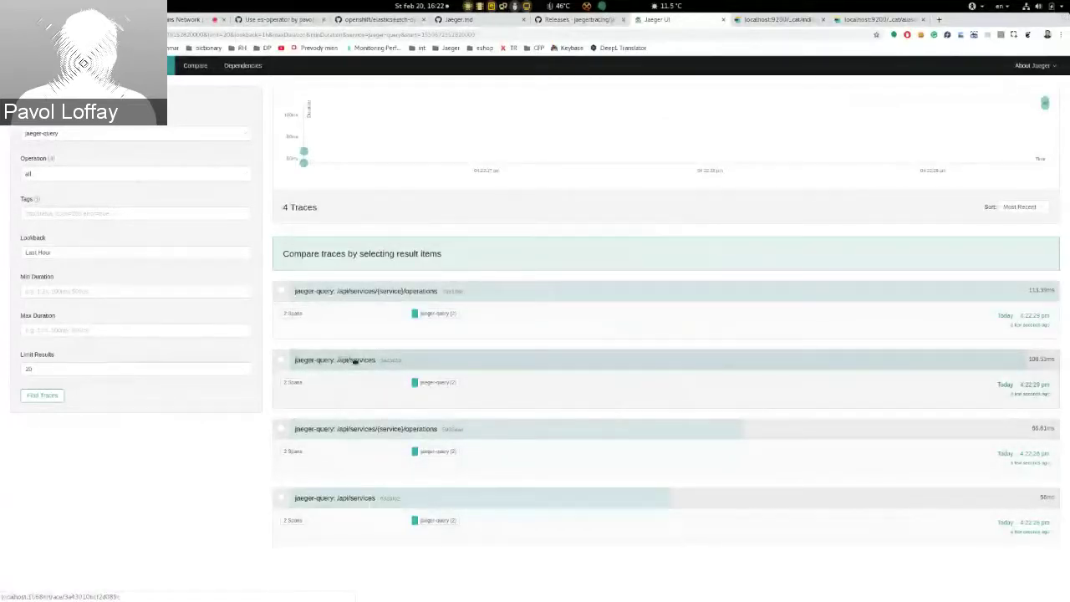
left_click(355, 361)
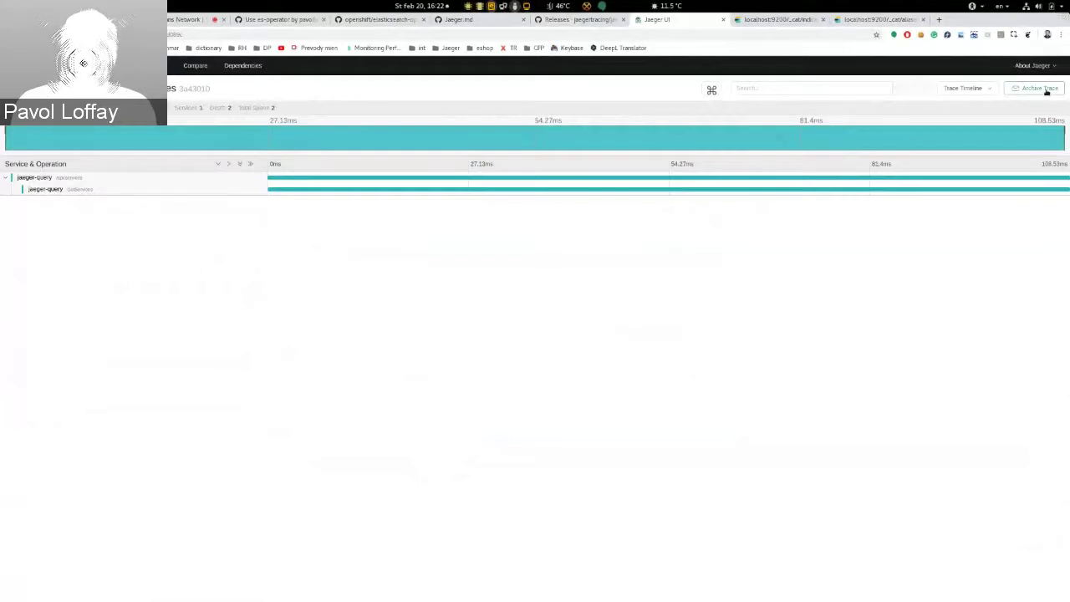
left_click(1047, 90)
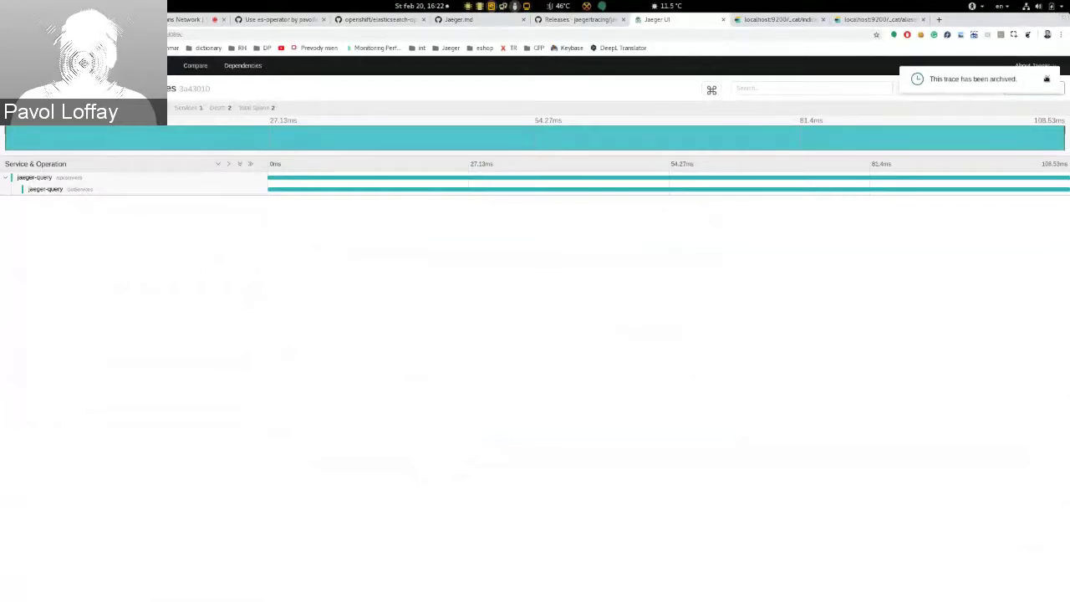
left_click(790, 22)
key("F5")
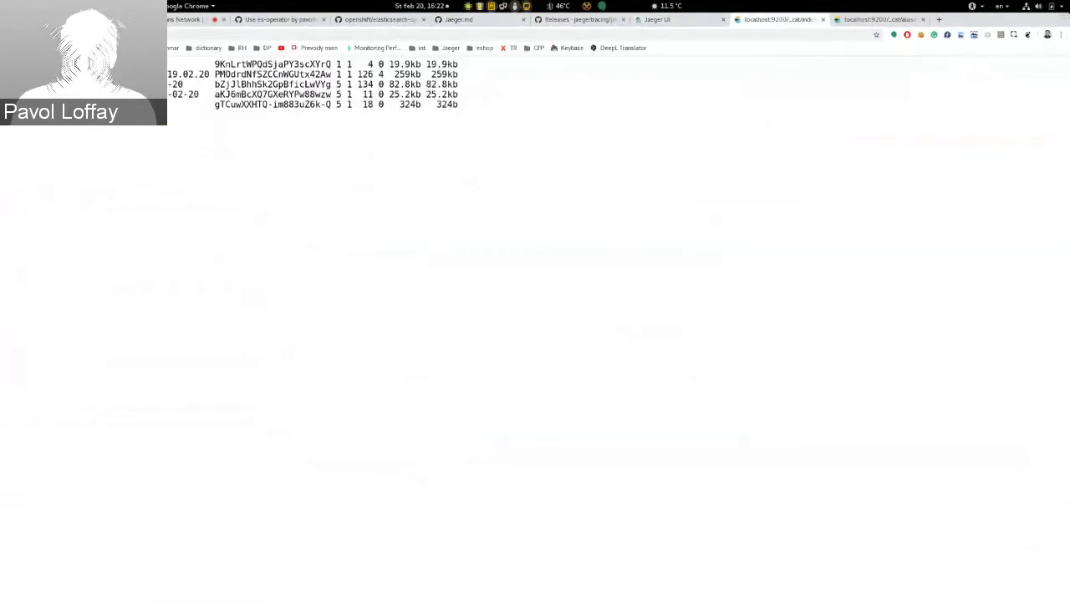
Step: Highlight the dated index rows, such as -02-20, in _cat/indices, then return to Jaeger UI
left_click_drag(69, 104, 172, 106)
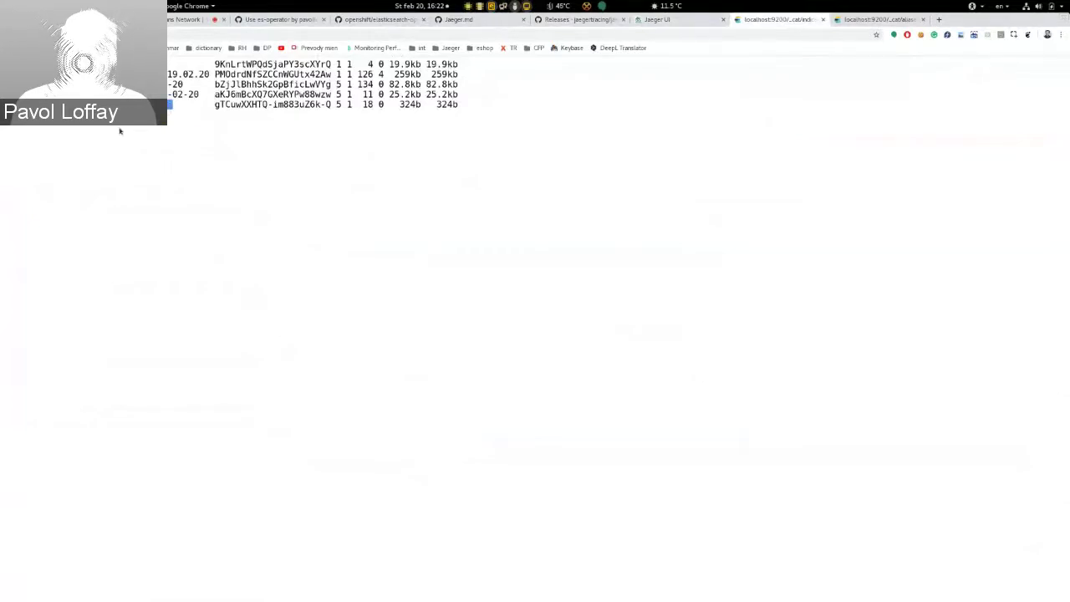
left_click_drag(68, 84, 201, 92)
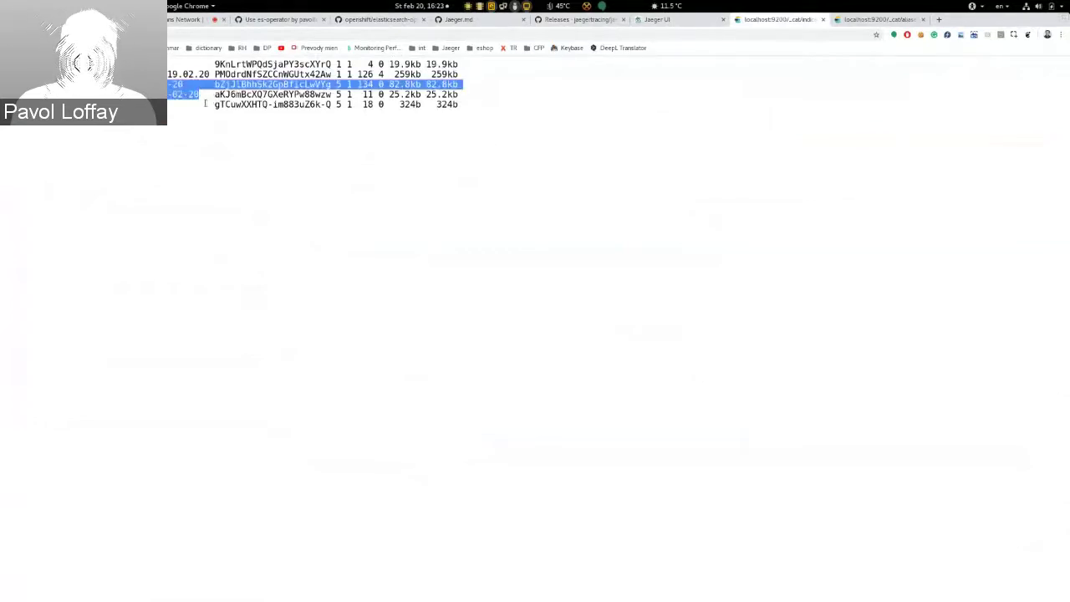
left_click(204, 103)
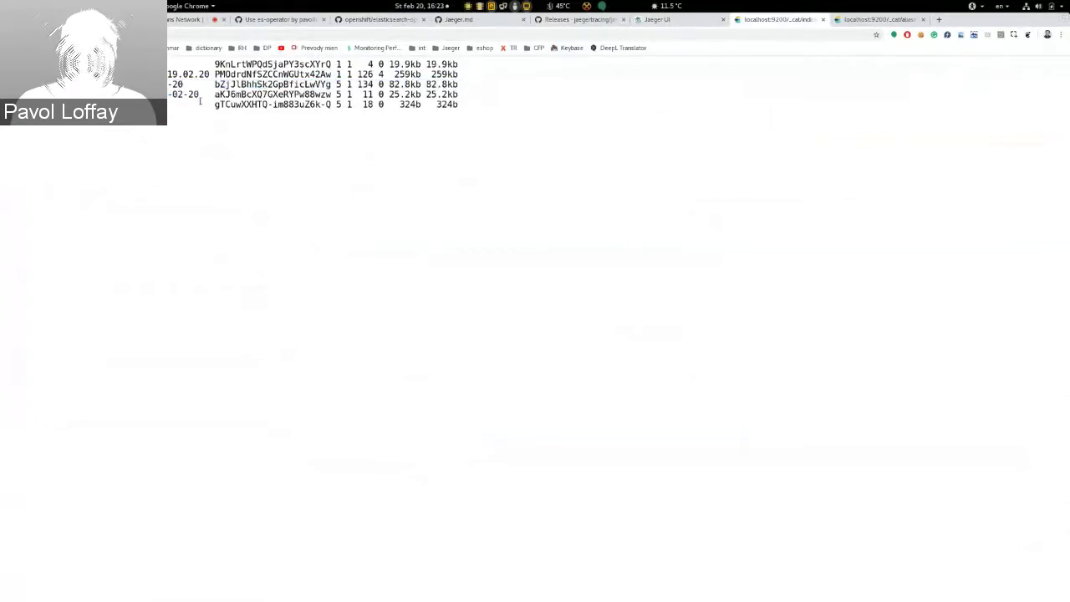
left_click_drag(200, 95, 125, 94)
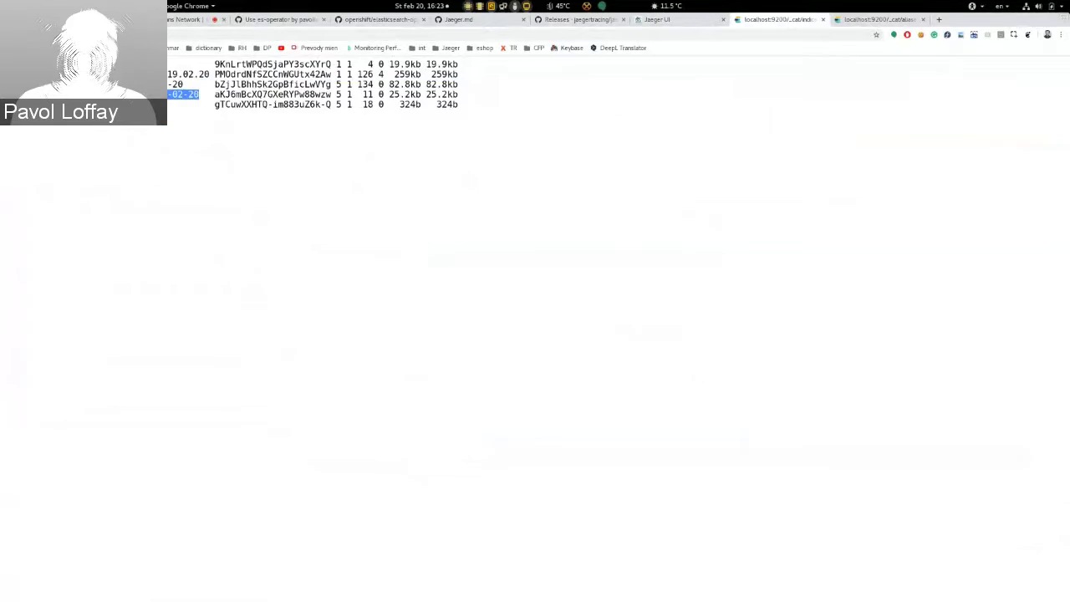
left_click_drag(159, 104, 182, 105)
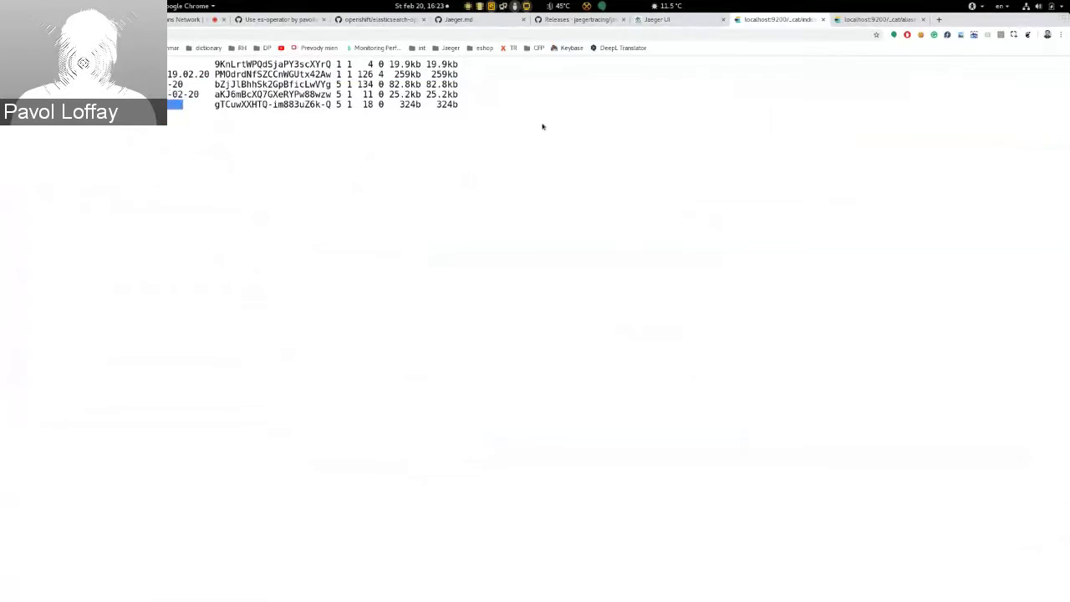
left_click(676, 20)
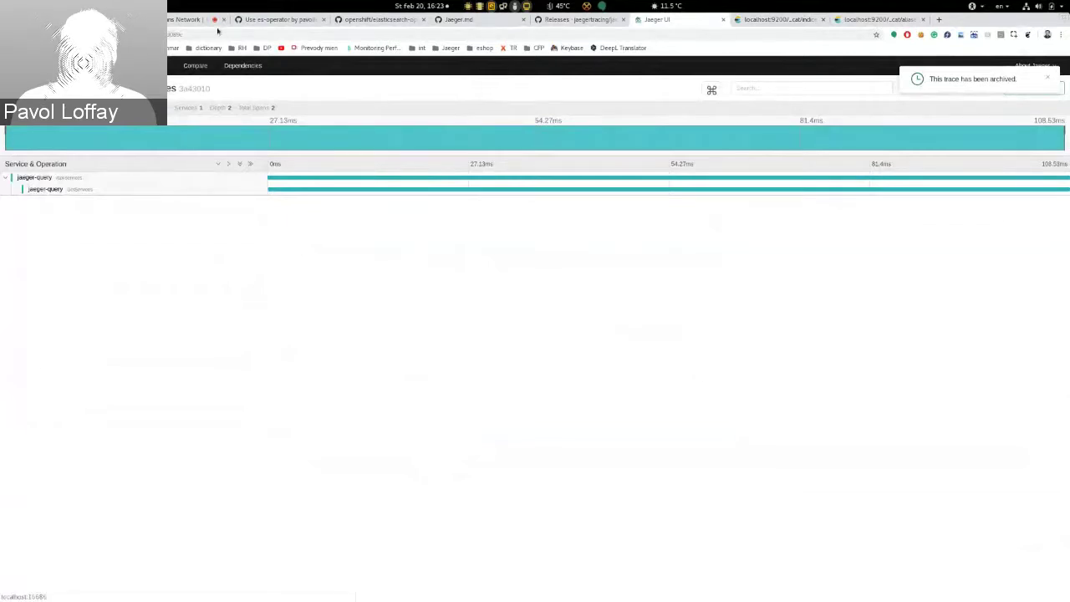
Step: Go to the Jaeger trace search page and focus its Tags filter
left_click(217, 35)
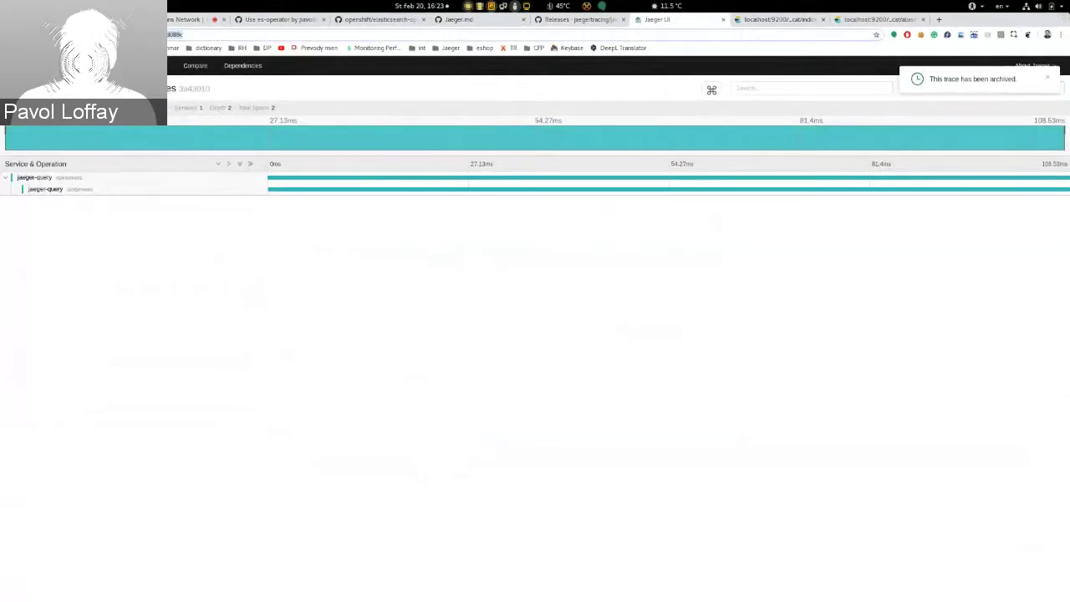
left_click(155, 66)
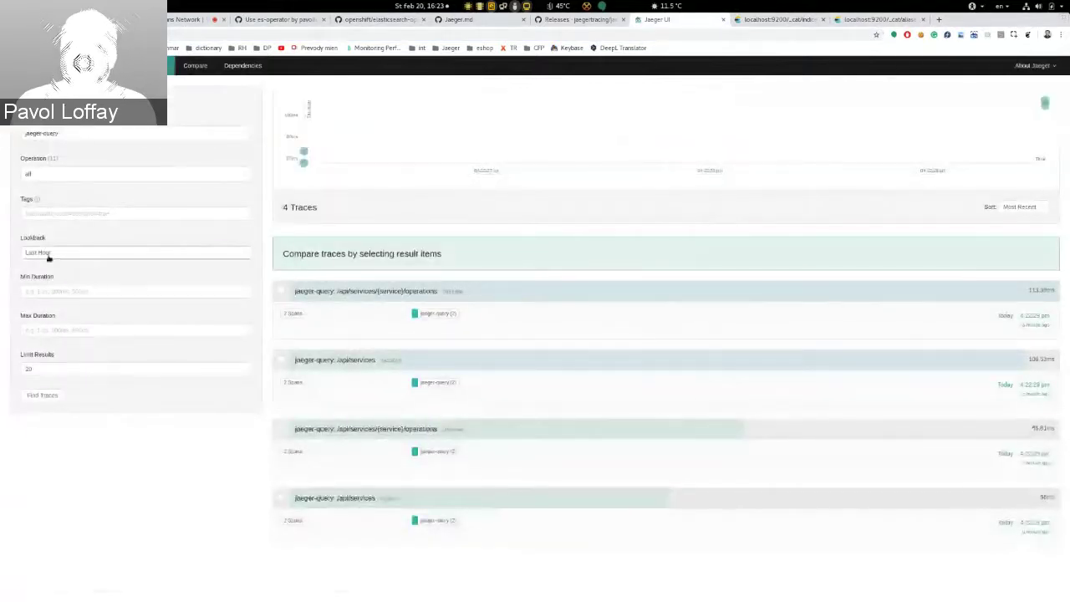
left_click(130, 214)
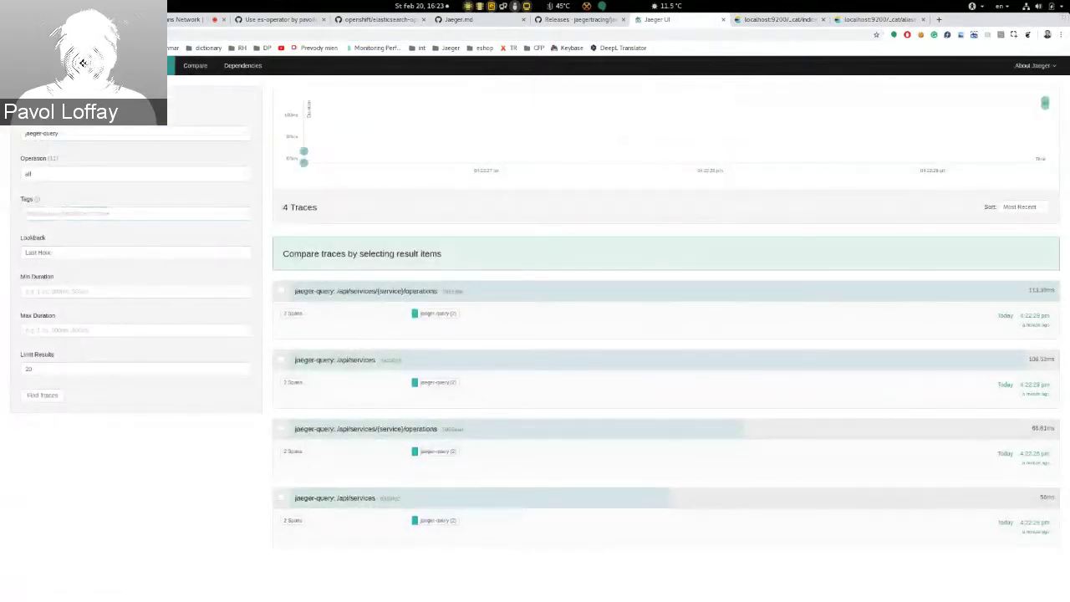
Step: Reload the saved trace ending 3a430106cf2d089c from its pasted address, then show the window overview
left_click(126, 34)
type("http://localhost:16686/trace/3a430106cf2d089c")
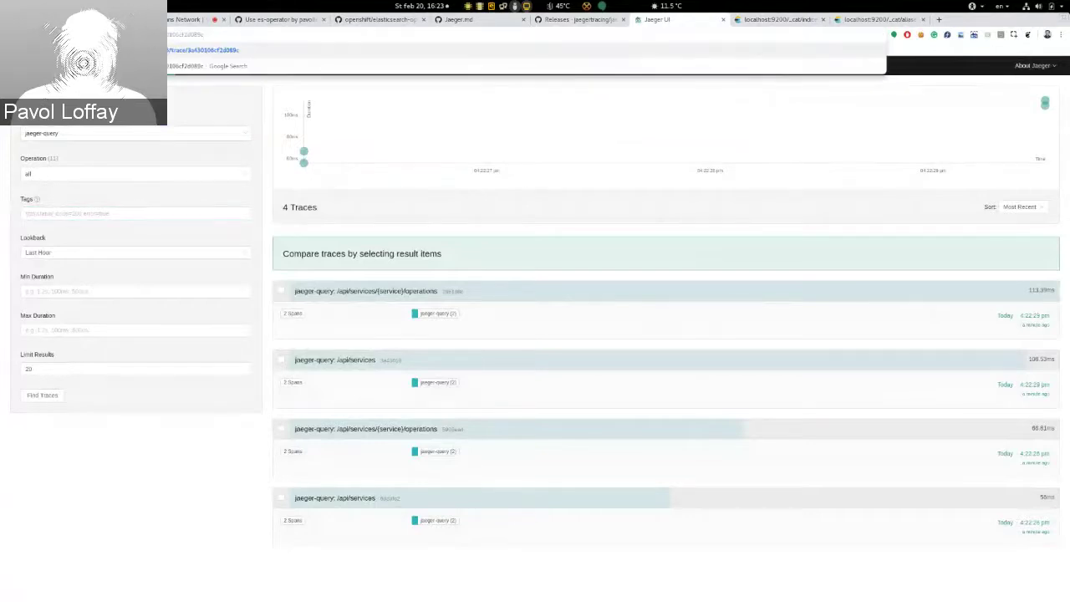
key("Return")
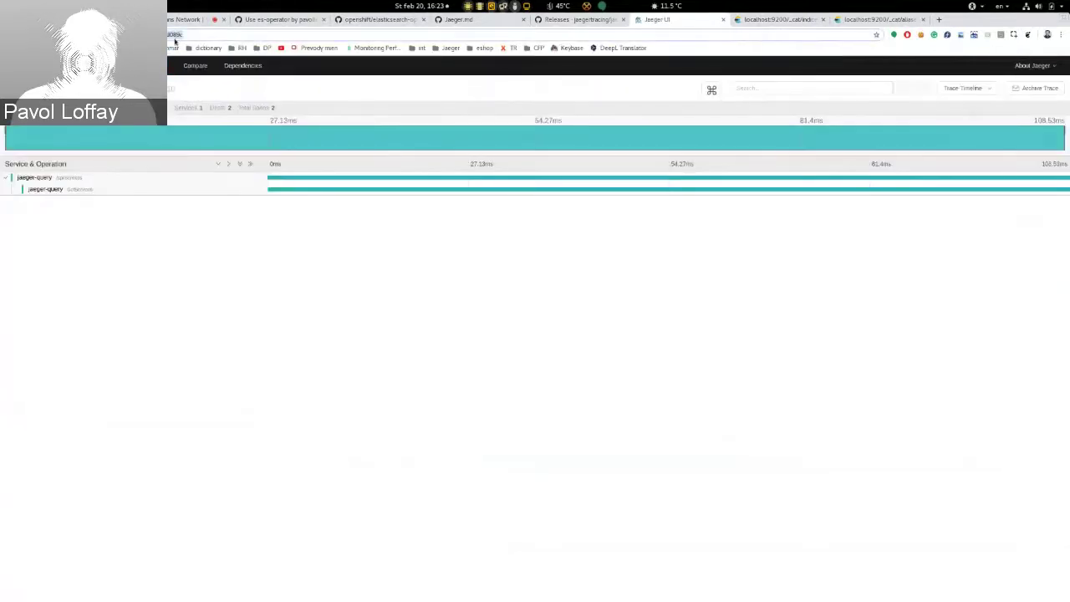
left_click(201, 34)
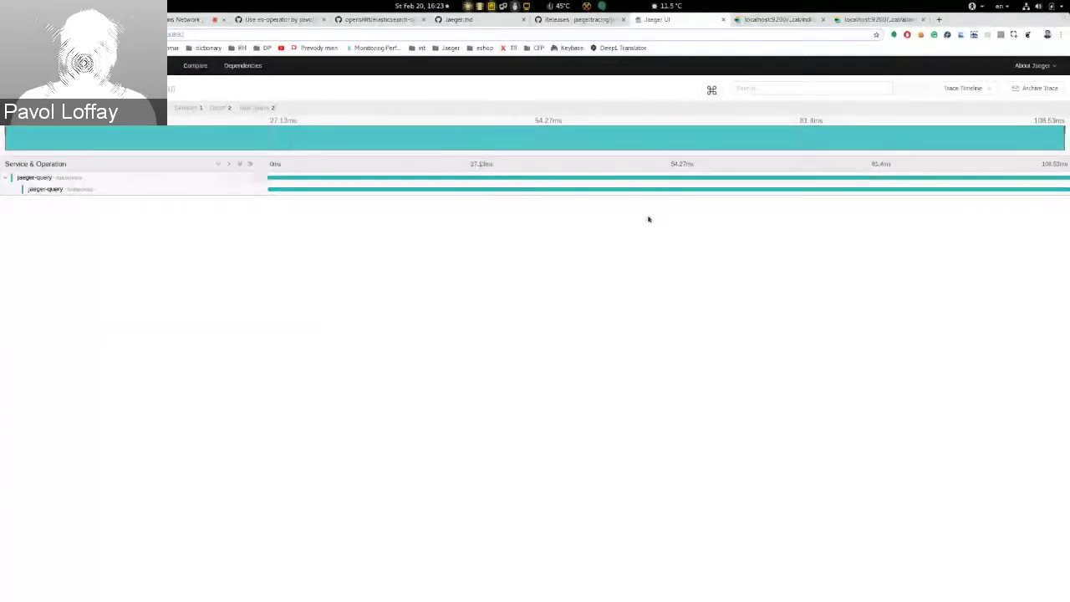
key("super")
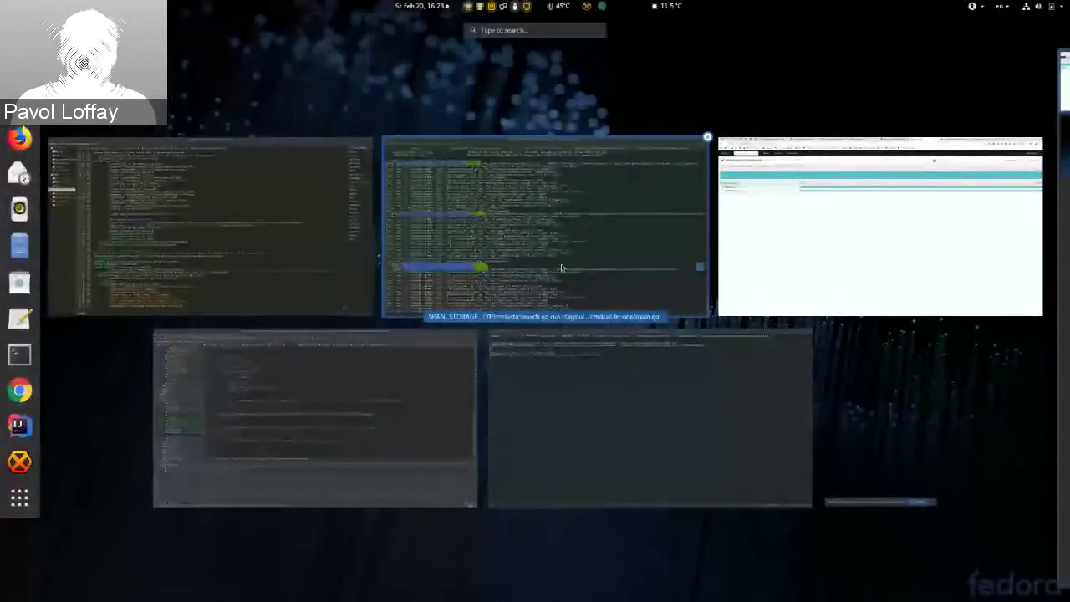
Step: Stop the running Jaeger process and rerun its command with -h to print the help
left_click(562, 269)
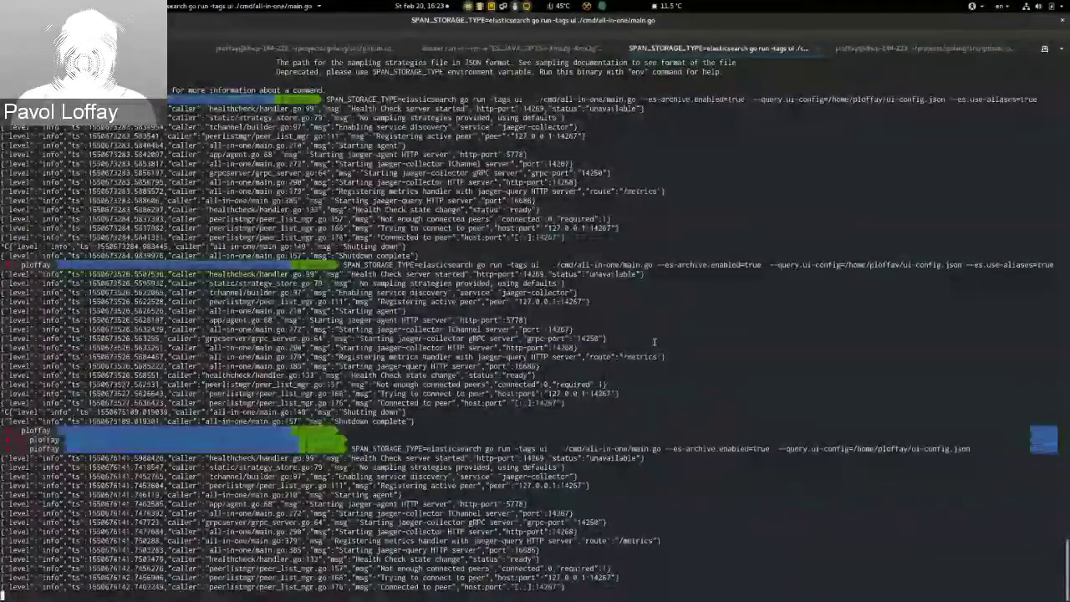
key("ctrl+c")
key("Up")
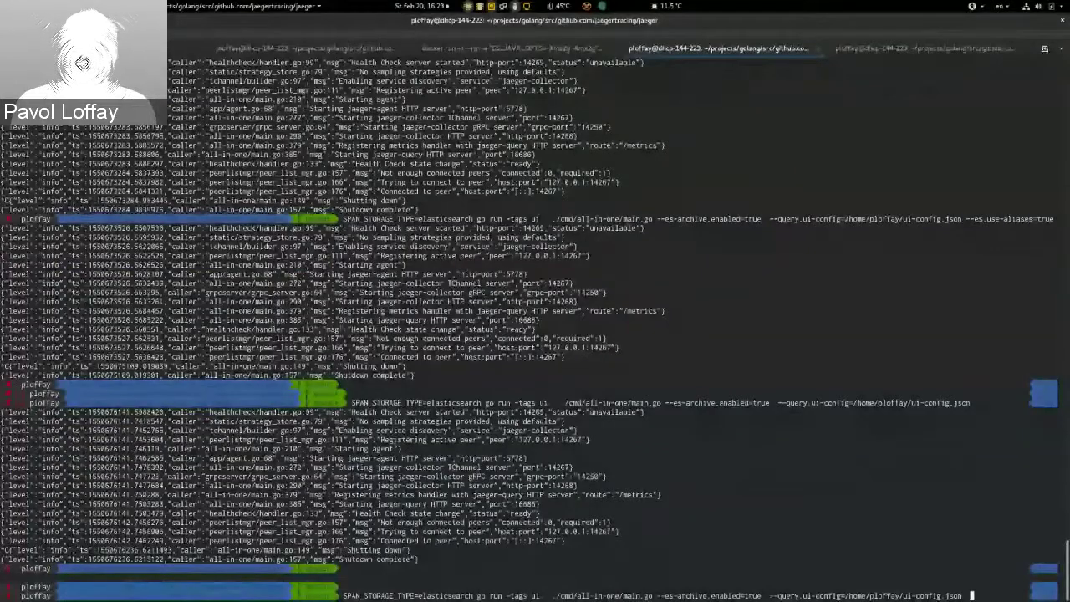
type("-h")
key("Return")
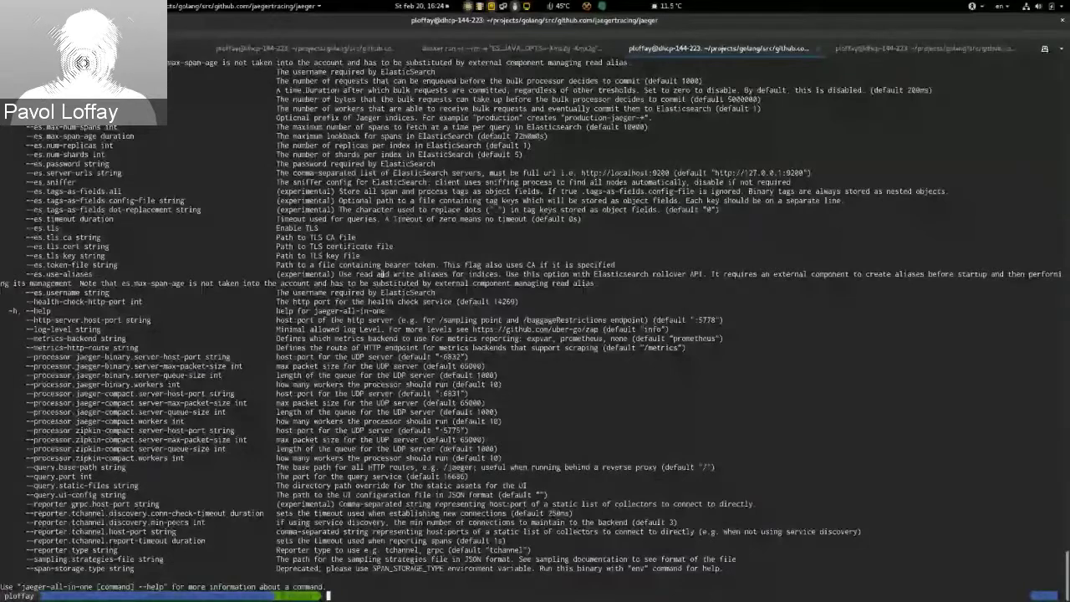
Step: Highlight the es.use-aliases option description, then move to the esRollover rollover tab
left_click_drag(274, 274, 498, 274)
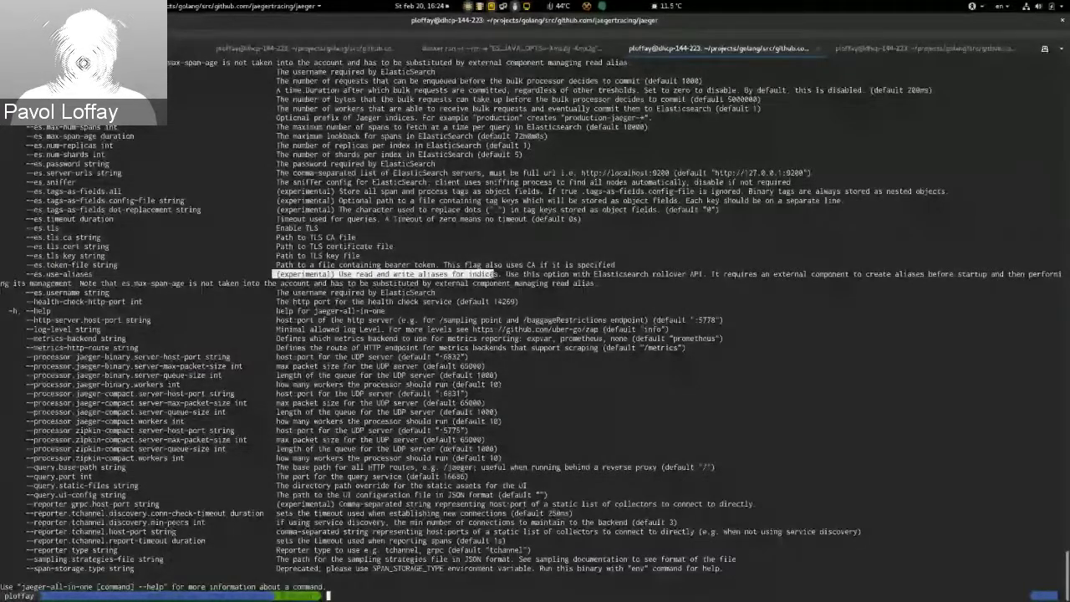
left_click_drag(497, 274, 501, 274)
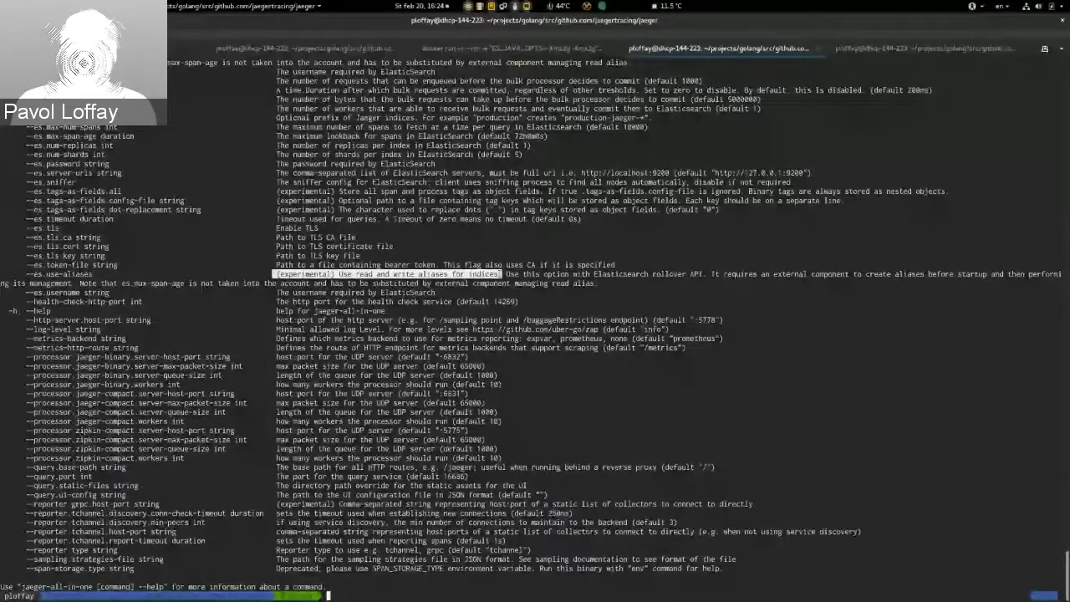
key("Up")
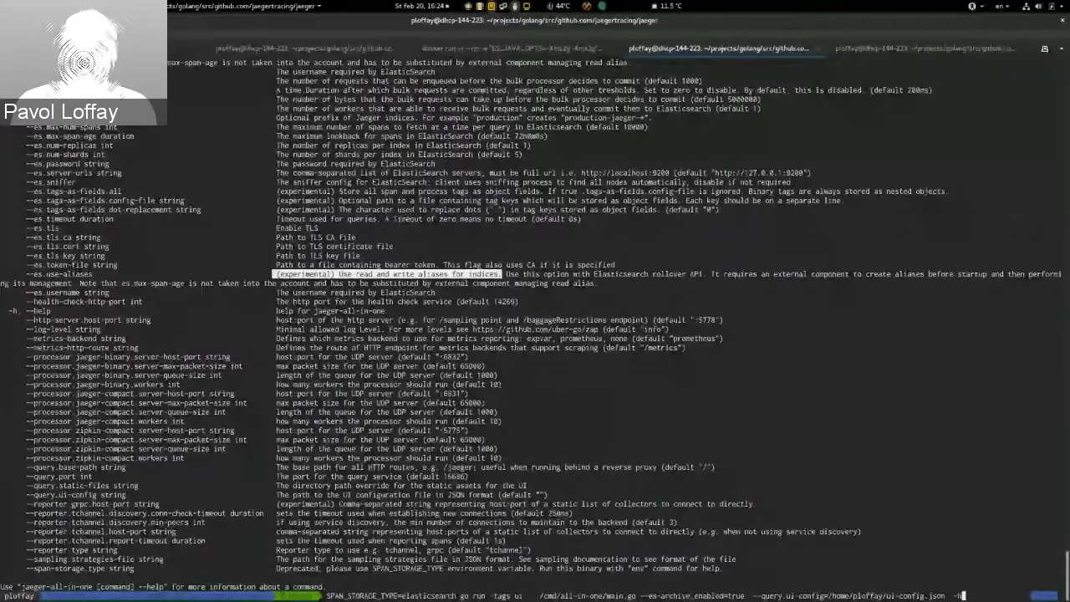
key("ctrl+Page_Down")
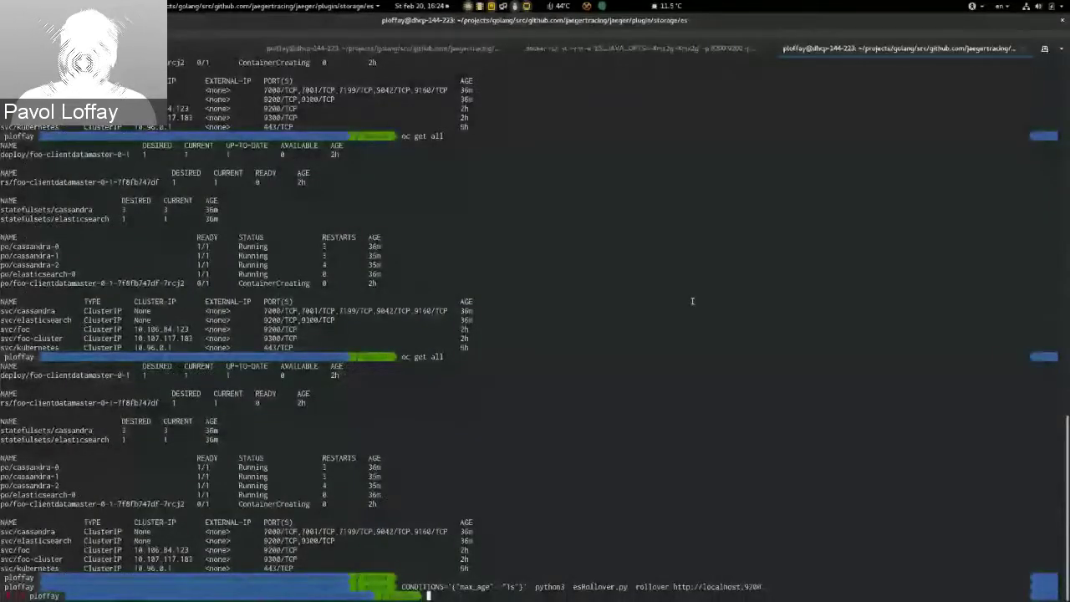
Step: Open a new terminal tab and paste the use-aliases command copied from the saved-commands editor
key("ctrl+shift+t")
key("super")
left_click(644, 401)
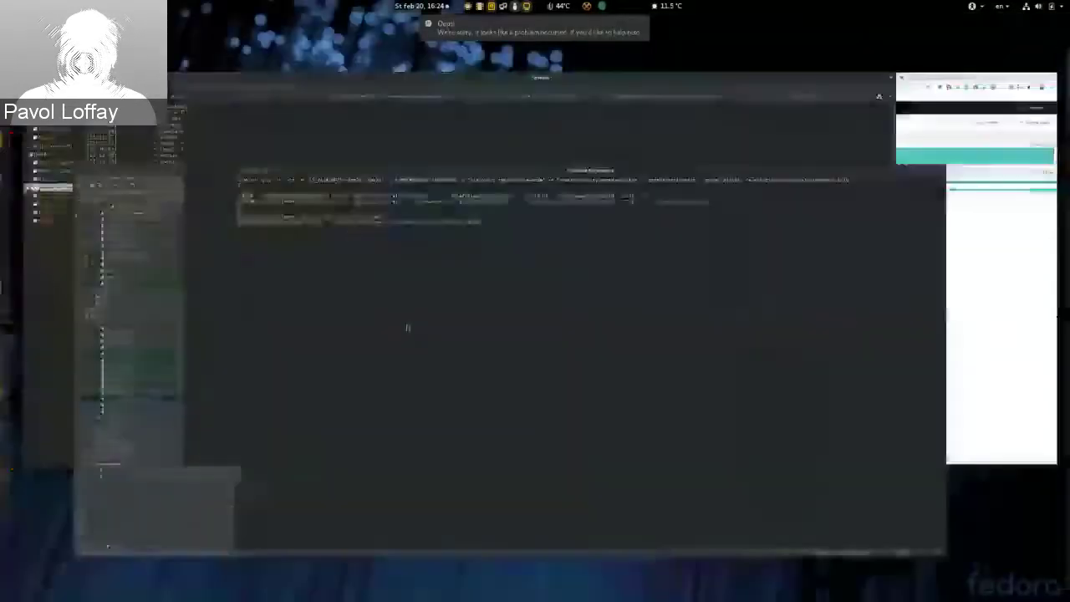
left_click_drag(717, 69, 142, 68)
key("super")
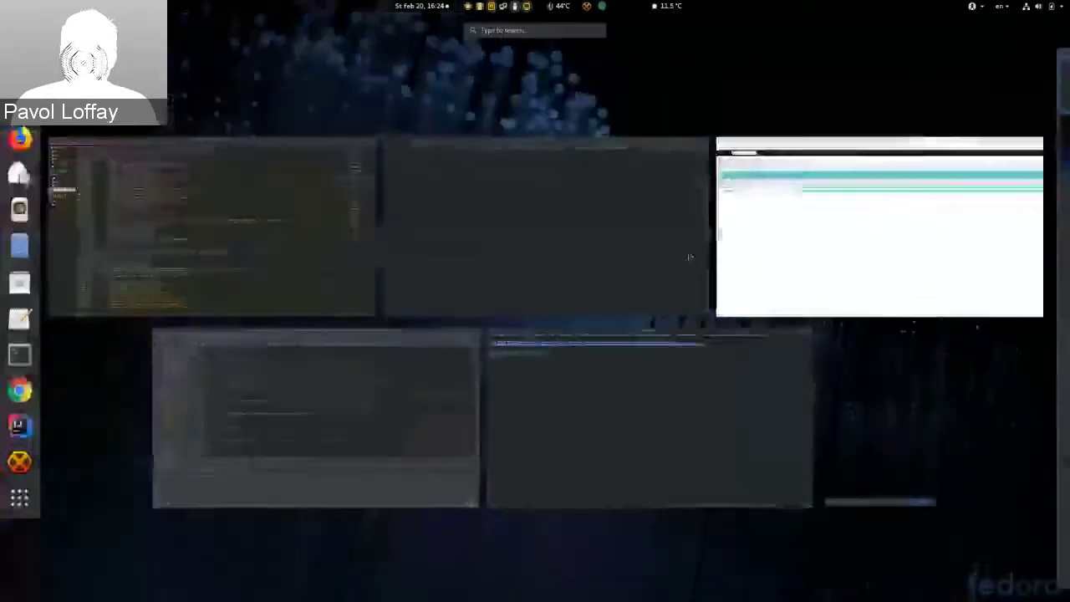
left_click(597, 281)
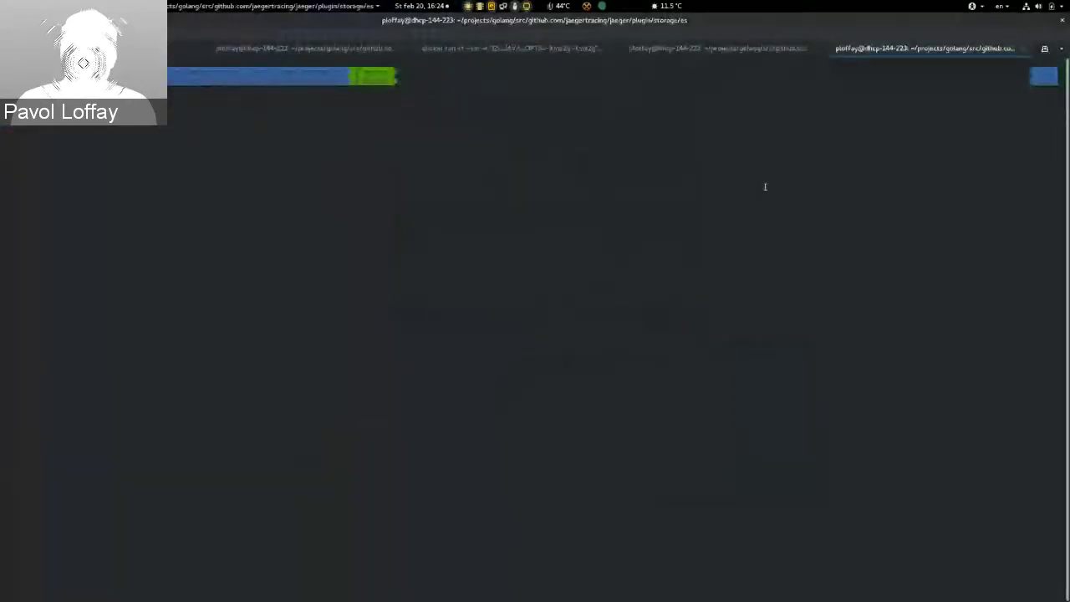
key("ctrl+shift+v")
key("ctrl+Page_Up")
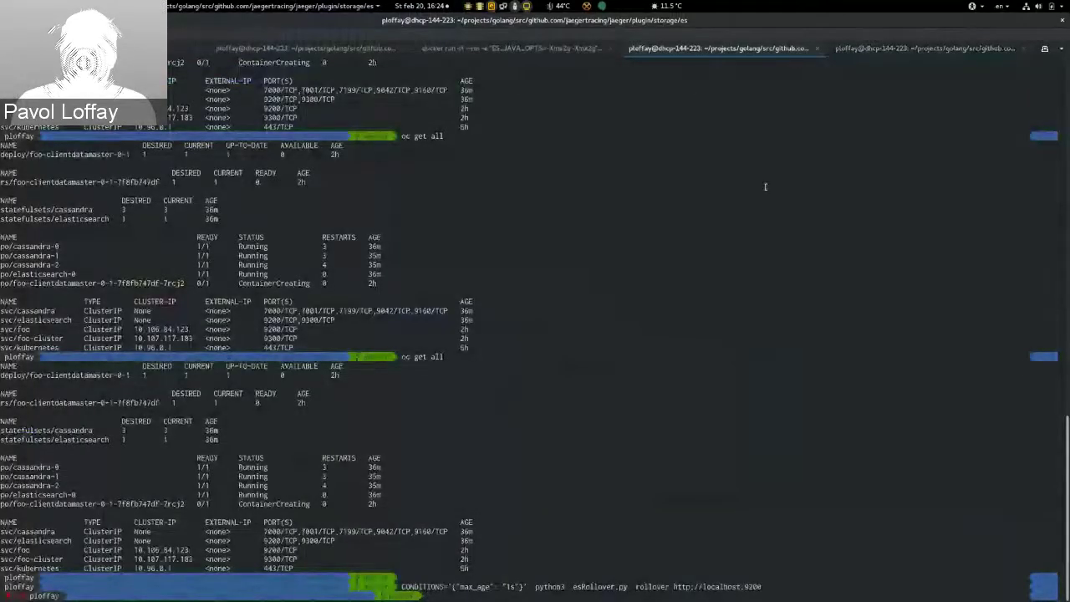
type("OA")
Step: Run esRollover.py init against localhost:9200, creating the 000001 span and service indices and aliases
key("alt+Tab")
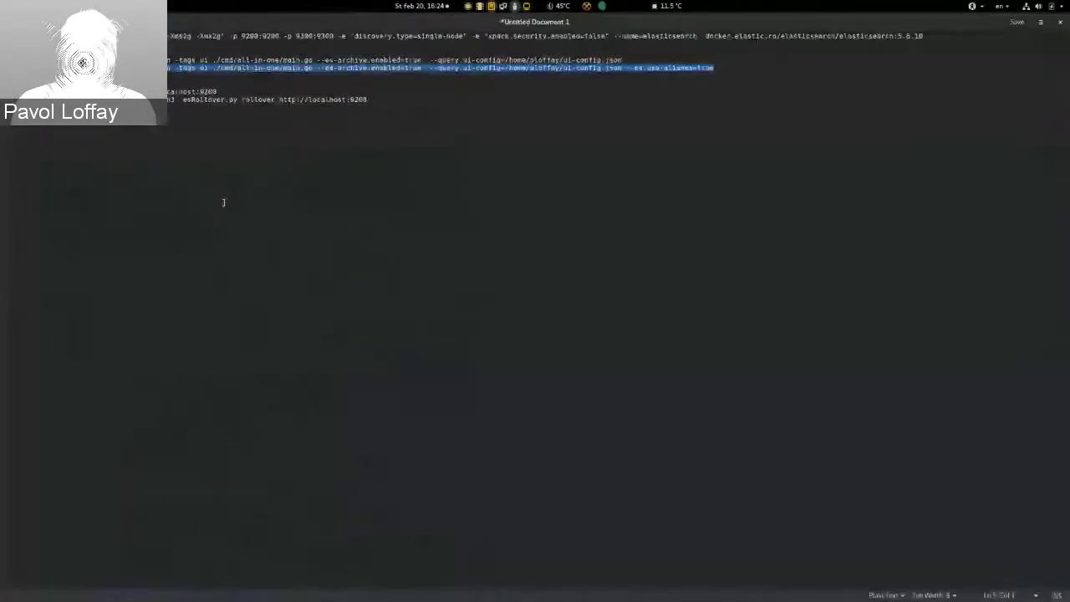
left_click_drag(243, 93, 159, 91)
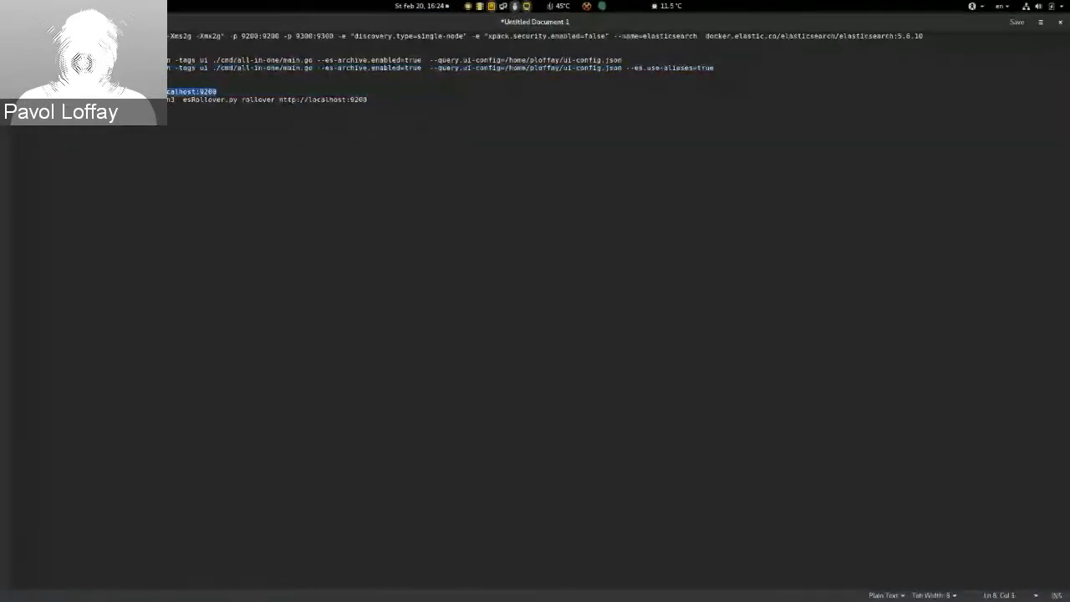
key("super")
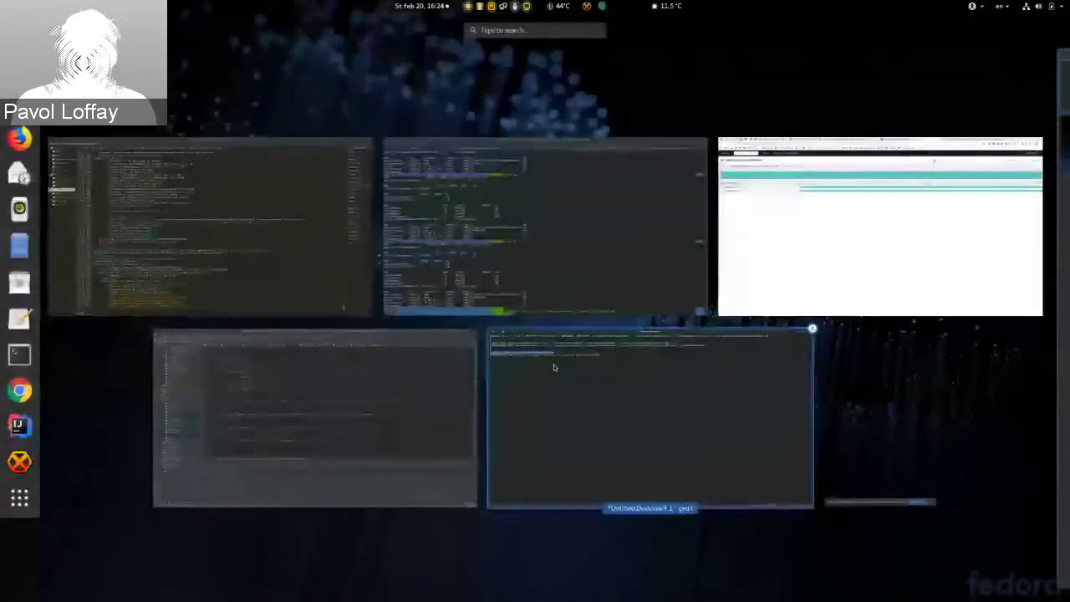
left_click(539, 269)
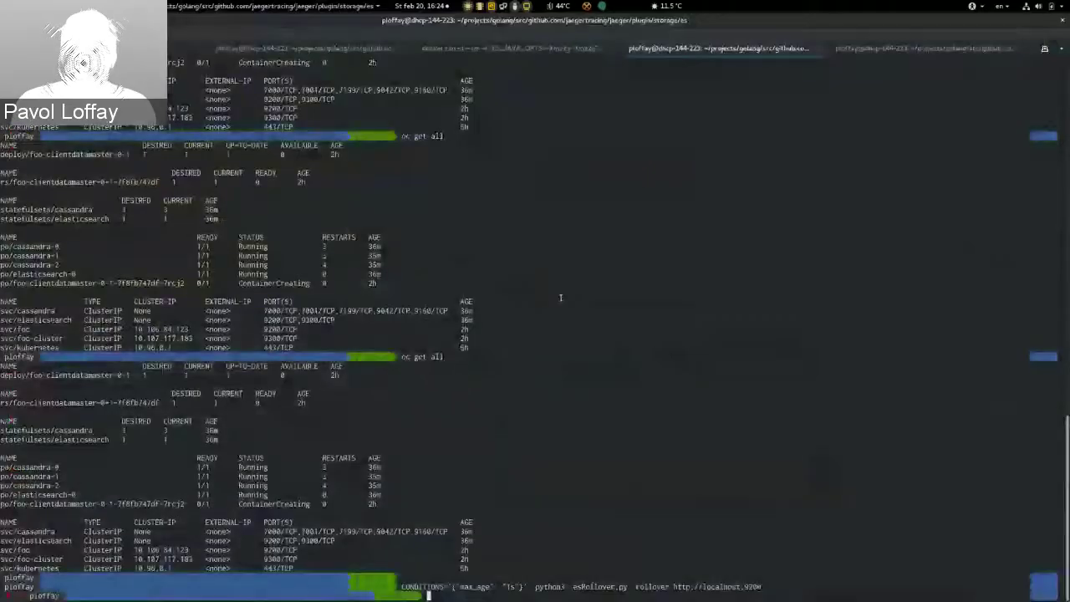
key("Up")
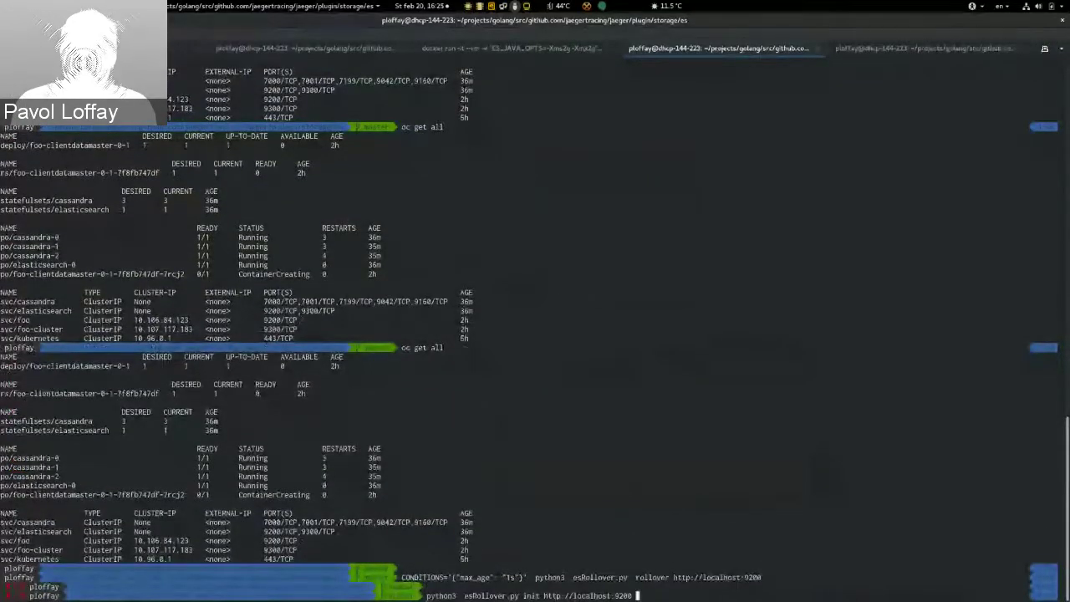
key("ctrl+Left")
key("ctrl+Left")
key("ctrl+Left")
key("ctrl+Left")
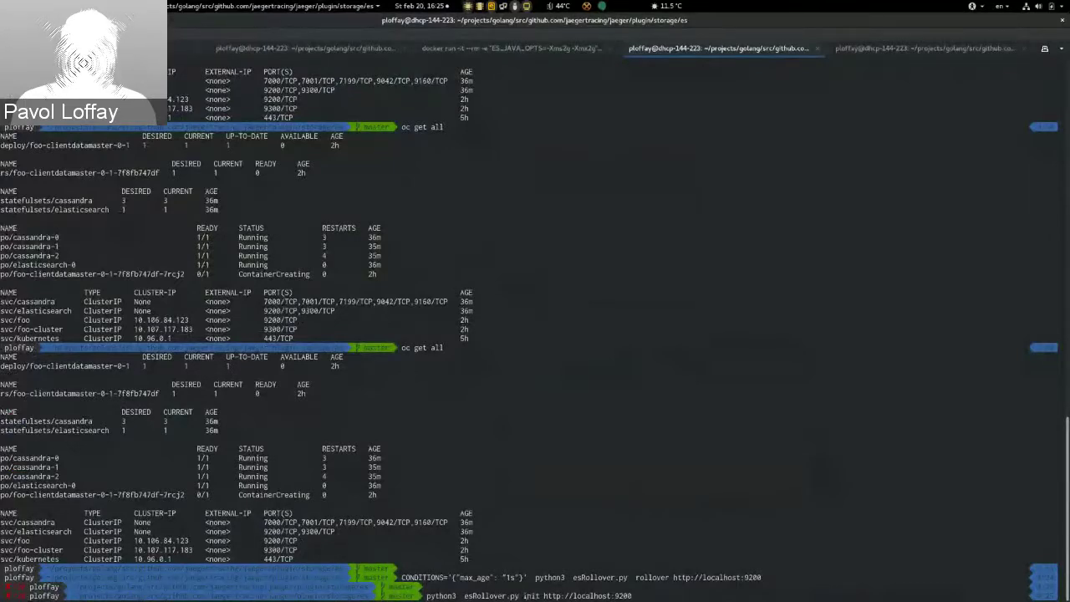
key("Home")
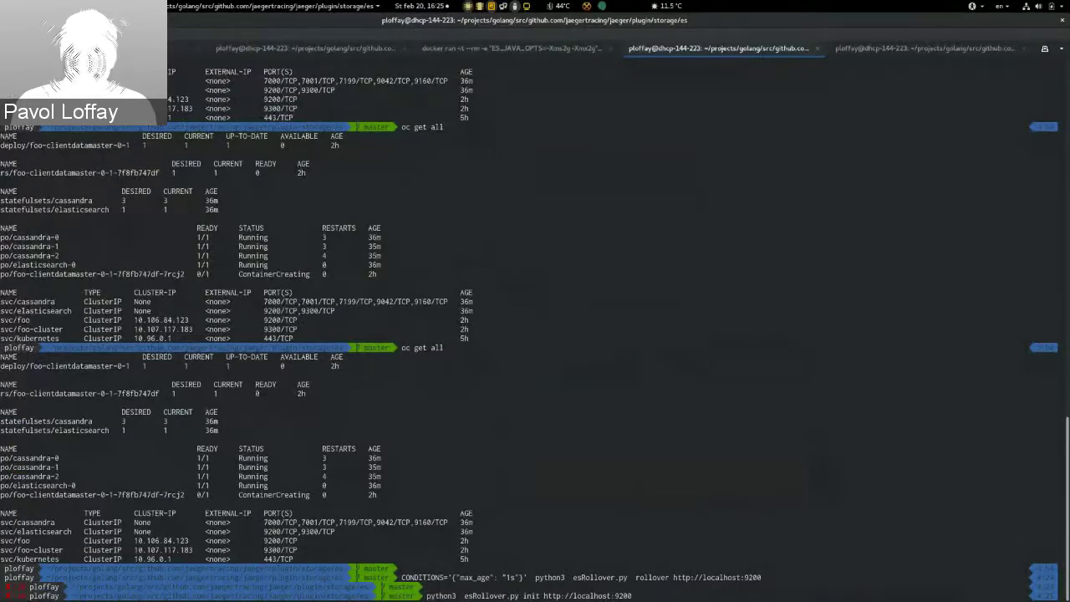
key("Return")
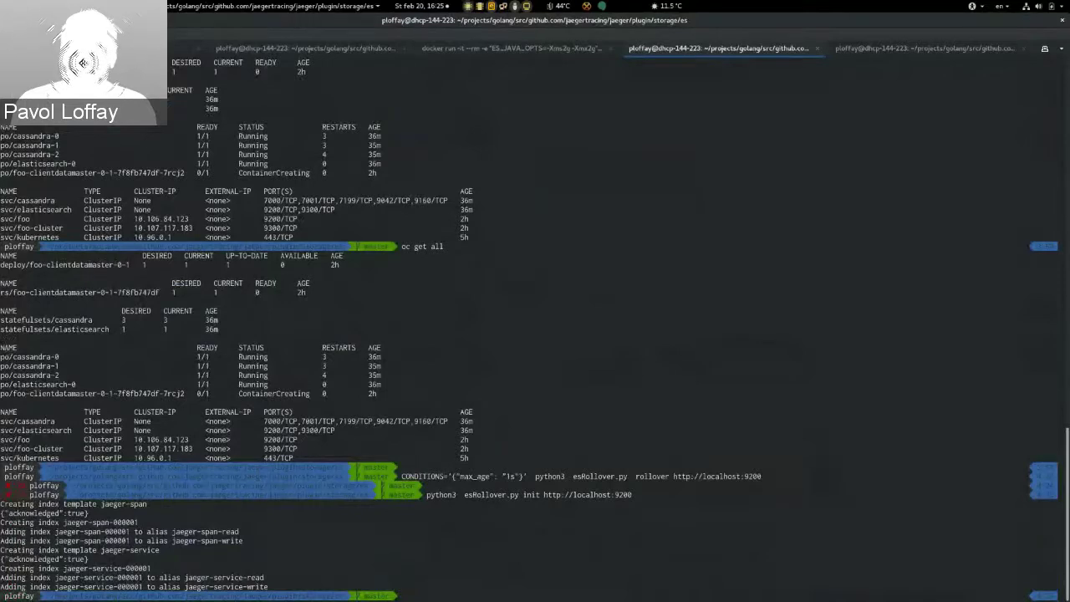
key("ctrl+Page_Down")
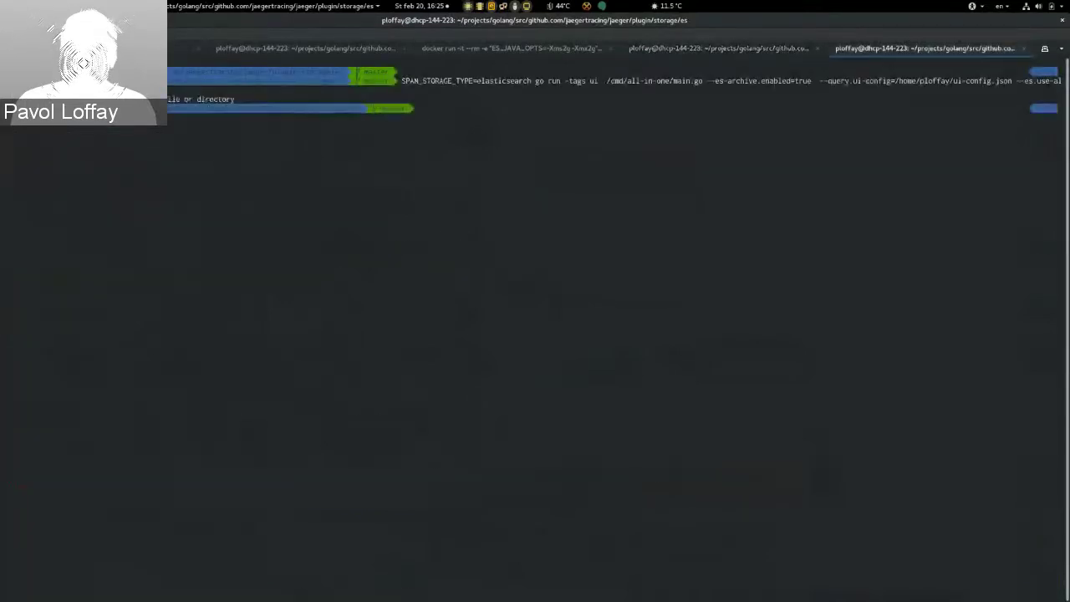
Step: Copy the aliases-enabled all-in-one run command from the saved-commands editor
key("super")
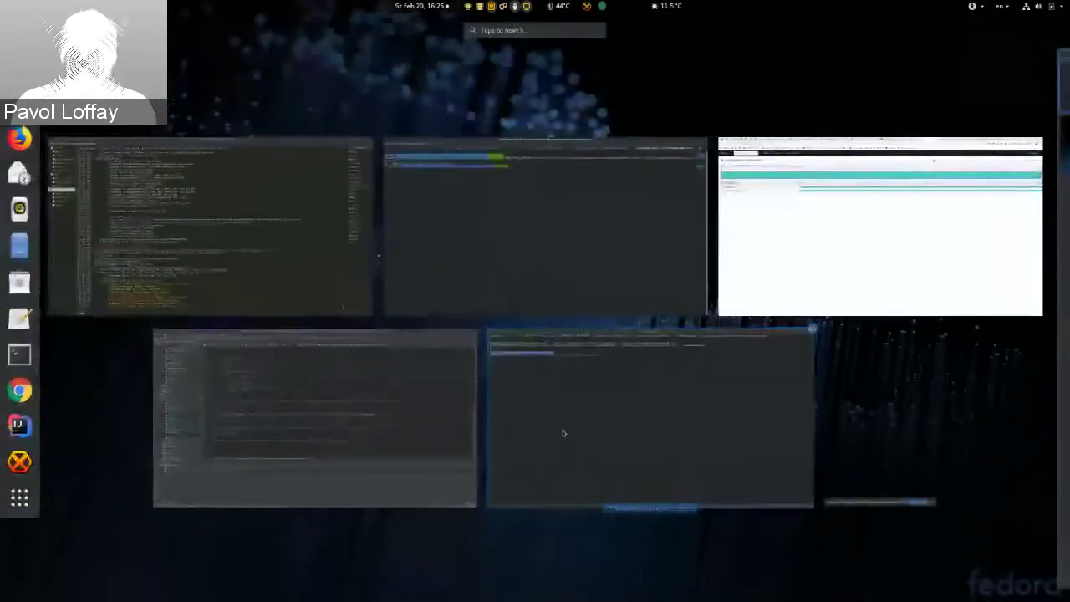
left_click(563, 432)
left_click_drag(767, 88, 11, 68)
key("ctrl+c")
key("super")
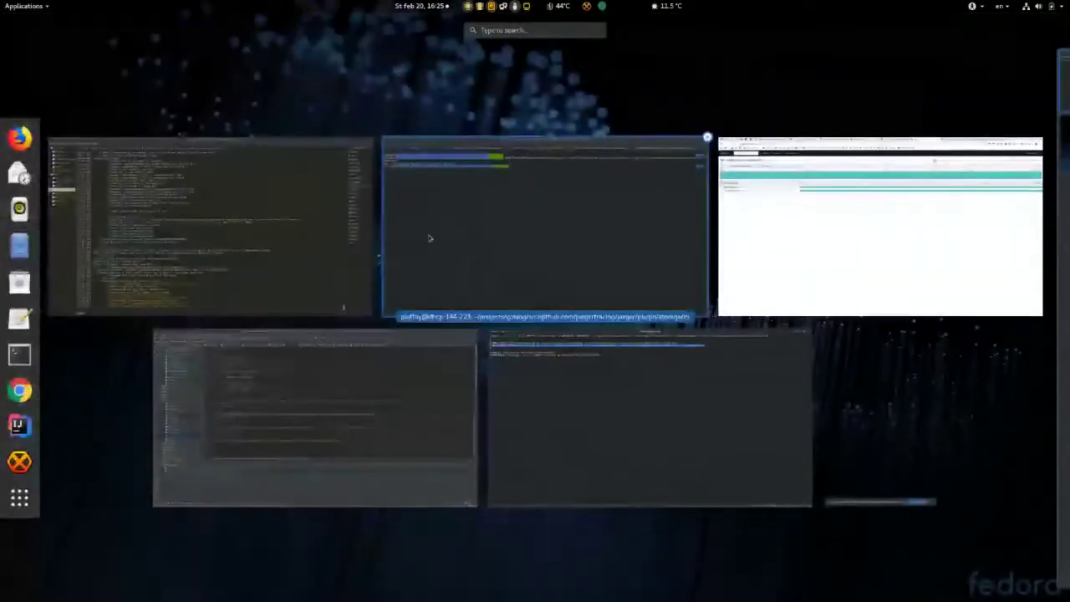
left_click(530, 242)
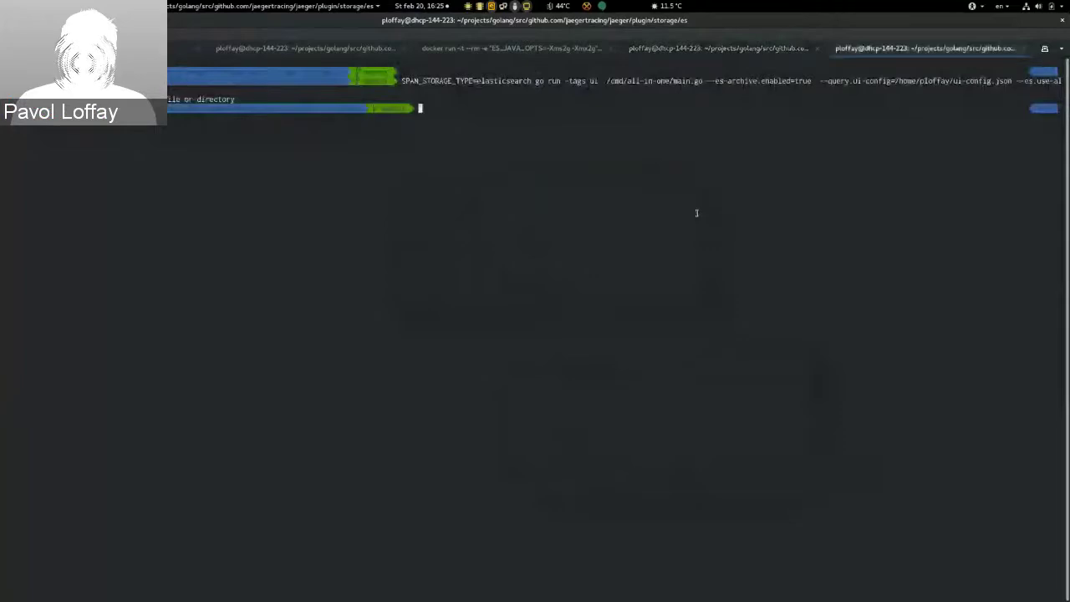
Step: Change into the jaeger repository and run all-in-one with SPAN_STORAGE_TYPE=elasticsearch and --es.use-aliases=true
type("cd .. cd")
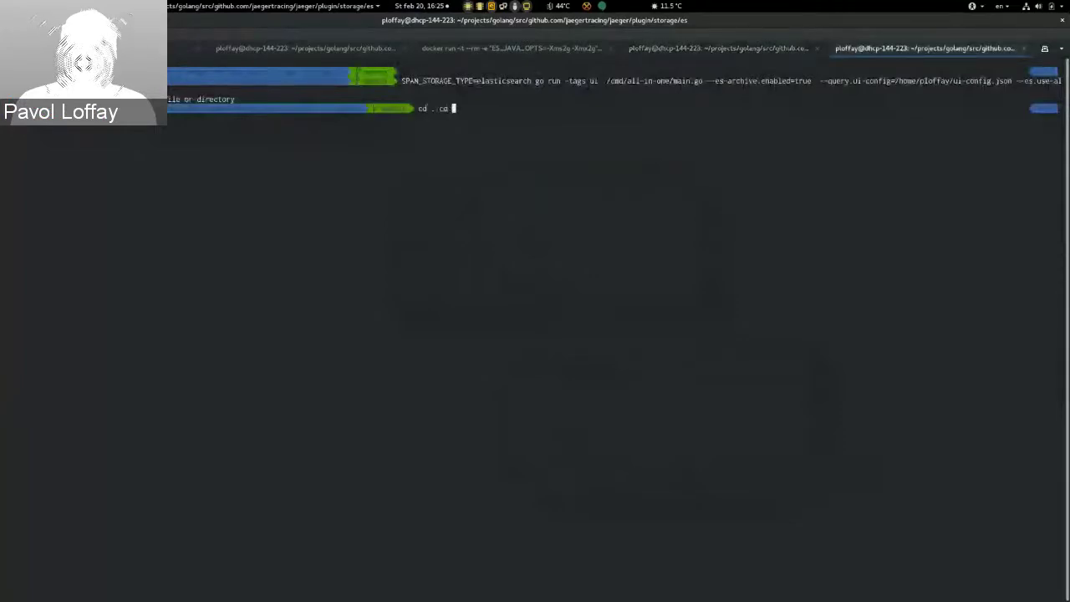
key("Return")
type("cd ..")
key("Return")
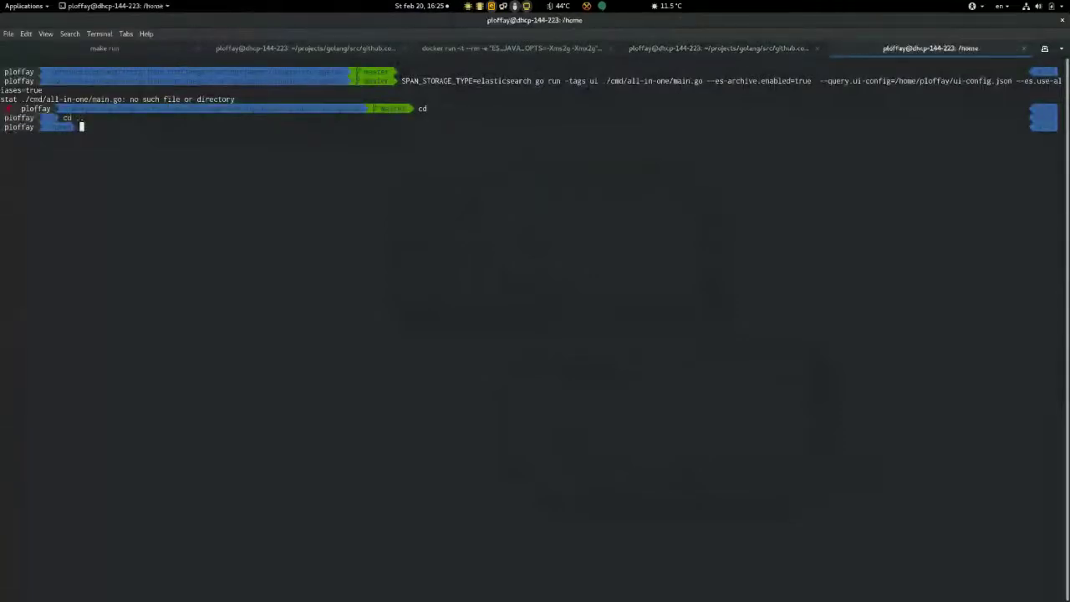
type("jaeger")
key("Return")
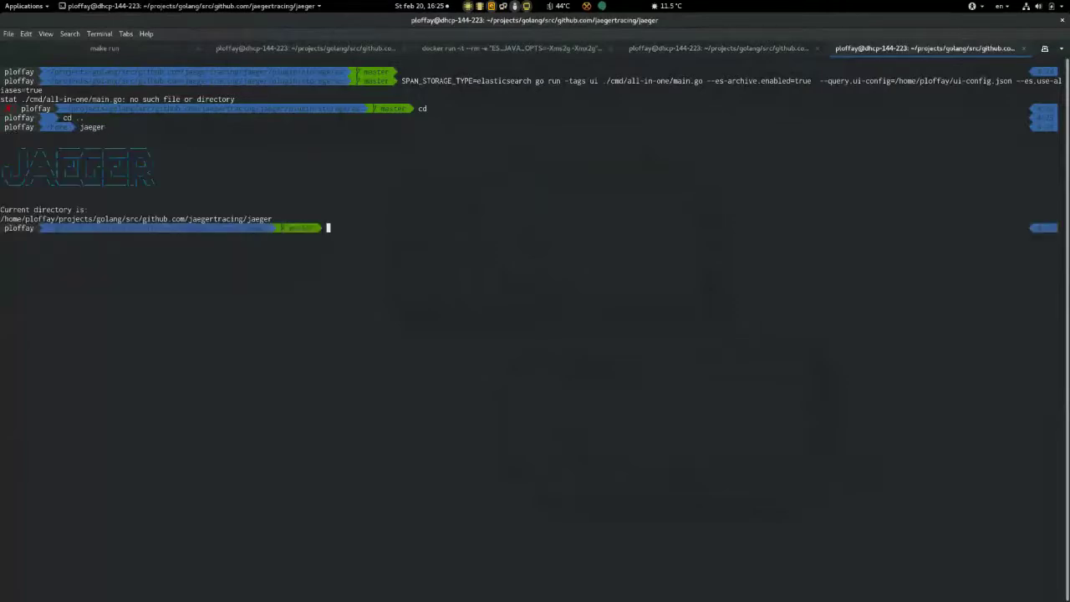
key("ctrl+shift+v")
key("Return")
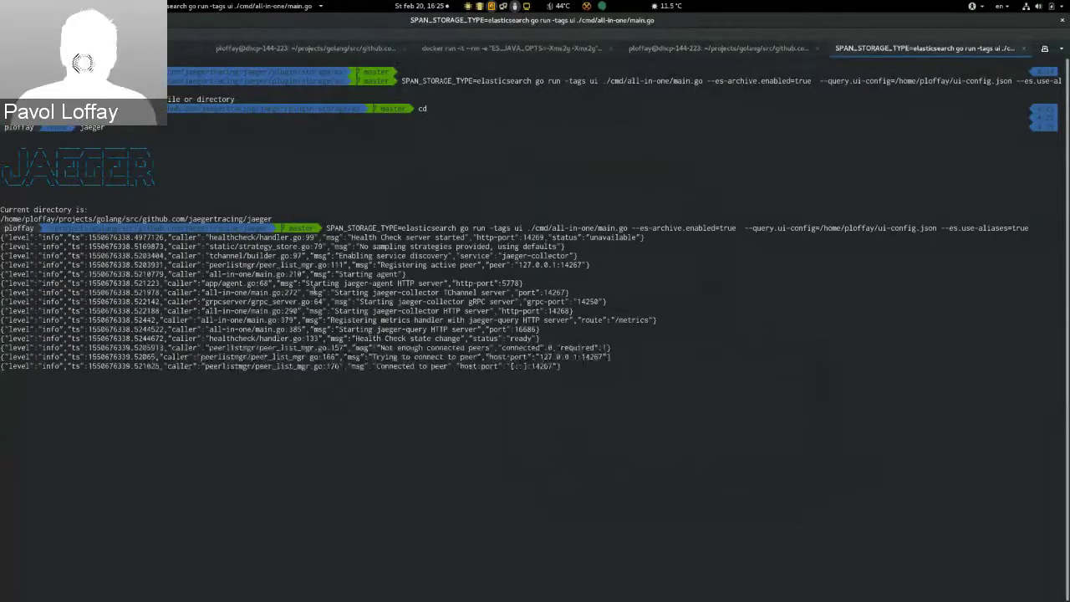
left_click_drag(226, 255, 441, 367)
key("alt+Tab")
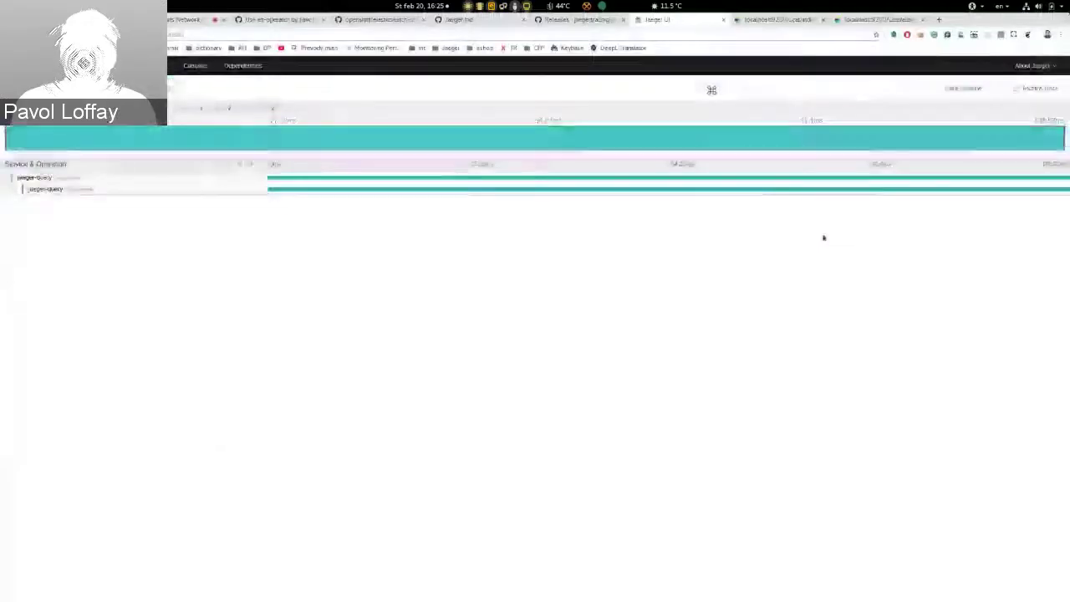
Step: Search Jaeger UI for recent jaeger-query traces (6 found), then return to _cat/indices
left_click(26, 65)
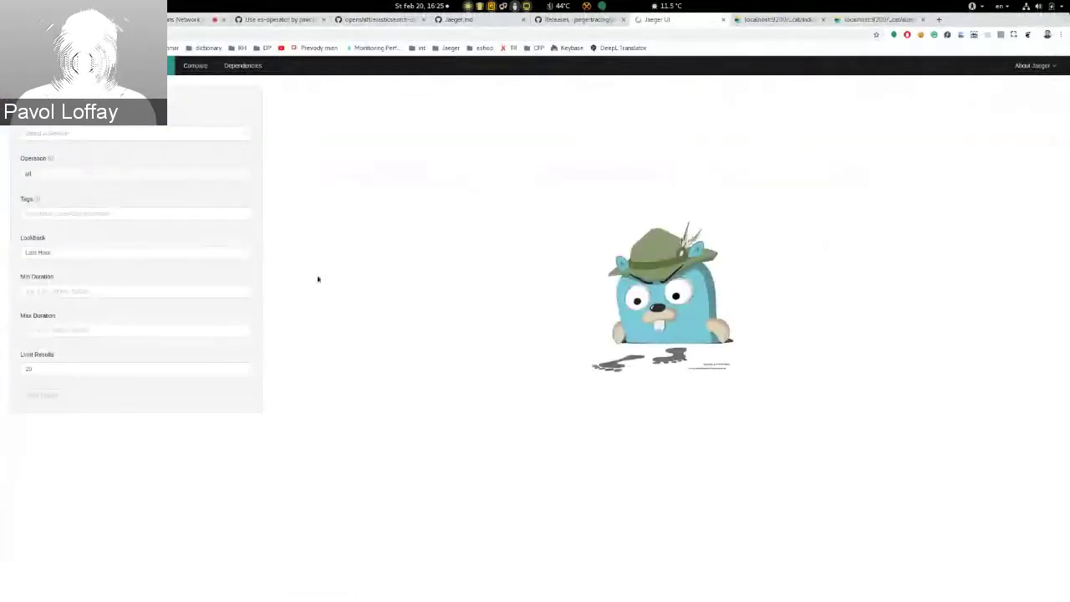
left_click(43, 395)
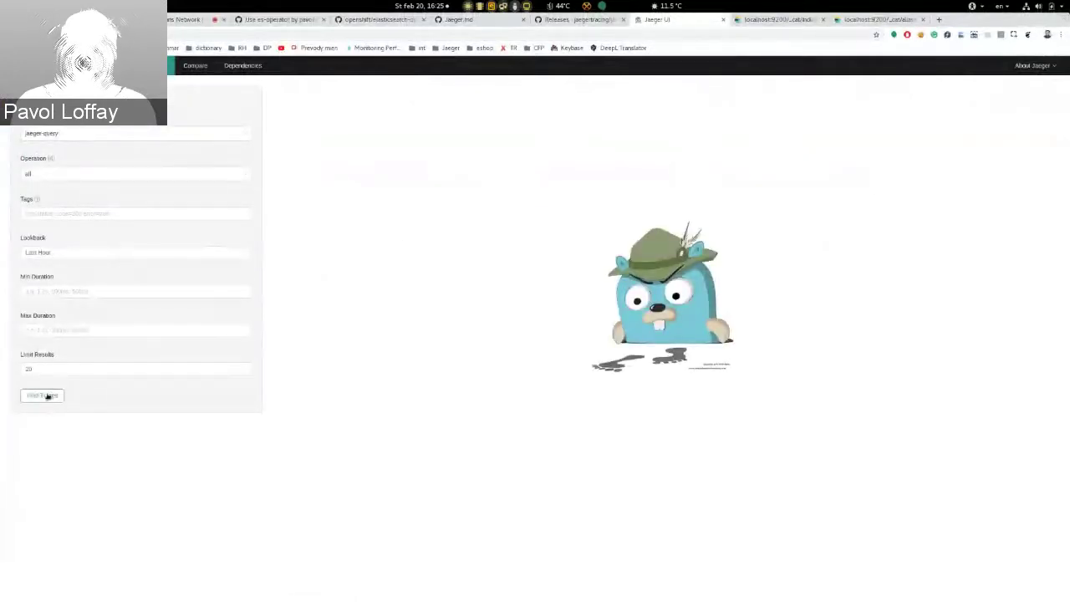
left_click(770, 20)
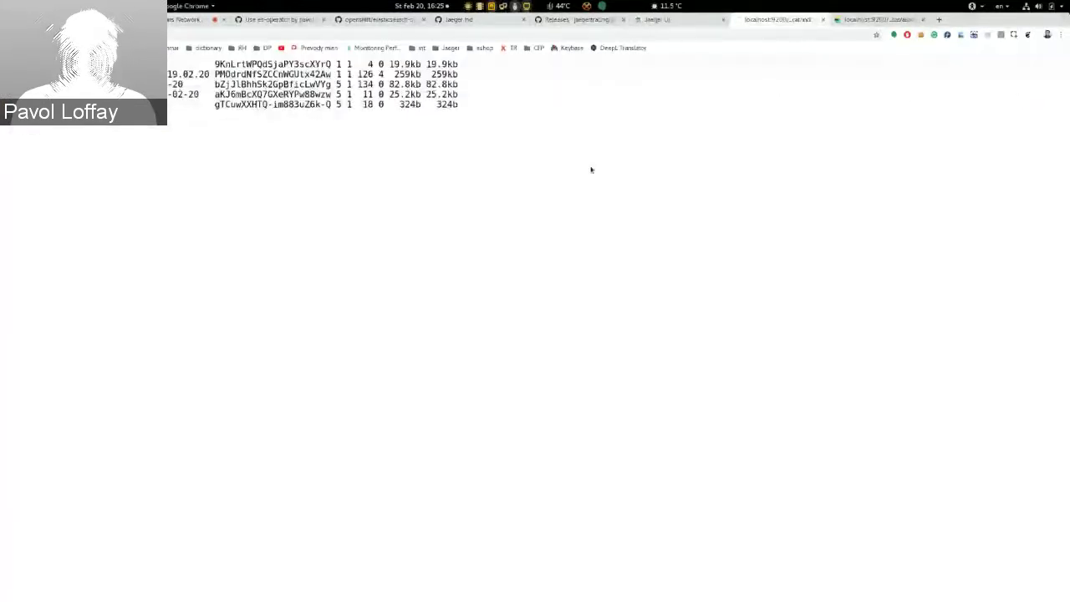
Step: Refresh _cat/indices and _cat/aliases, which map span and service aliases to -000001 indices
key("F5")
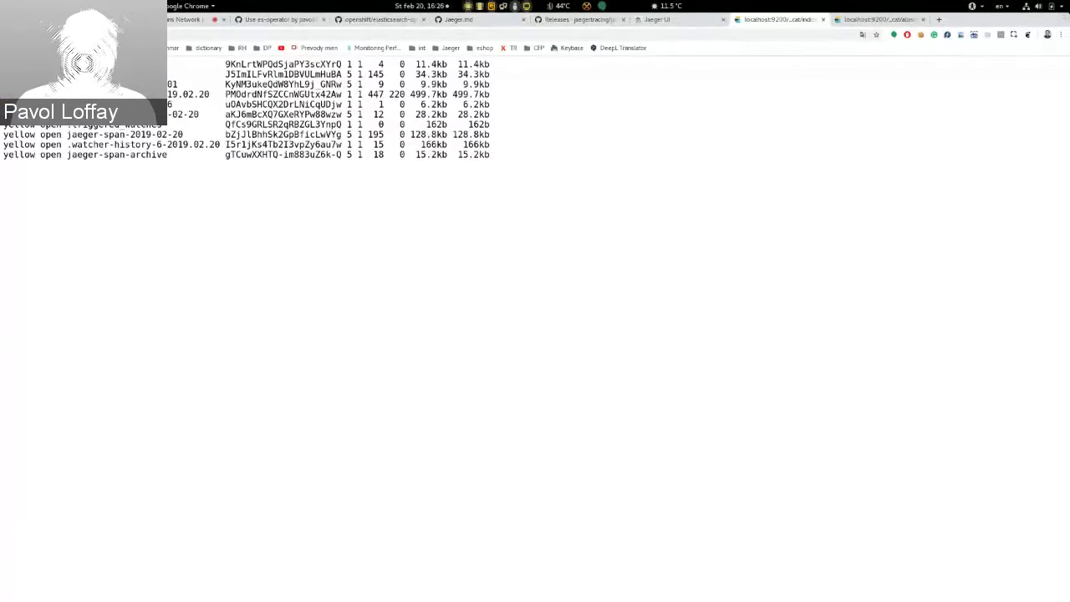
left_click_drag(164, 113, 198, 113)
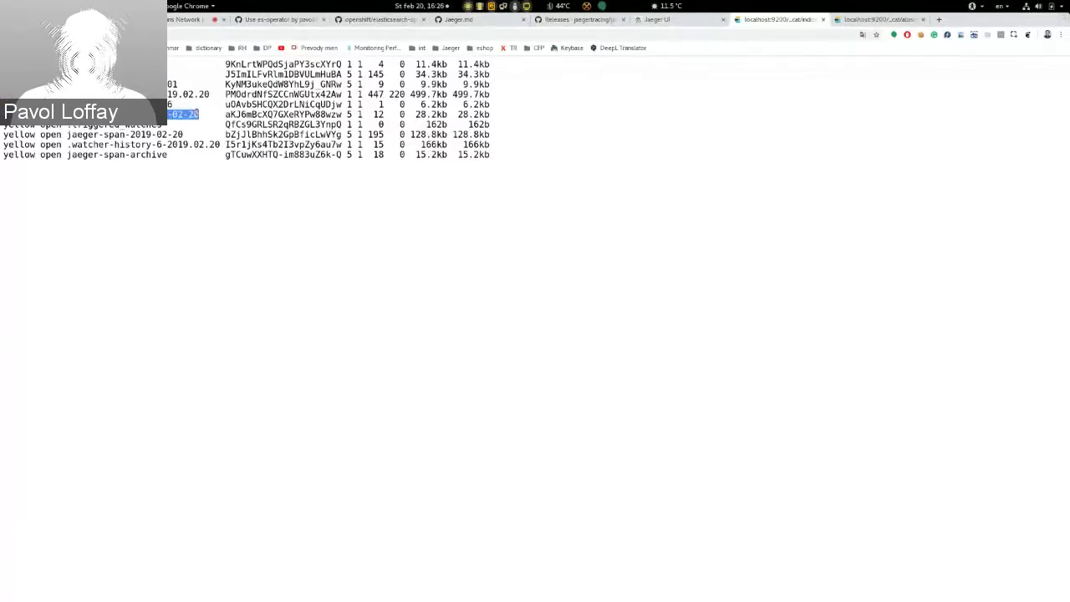
left_click(878, 19)
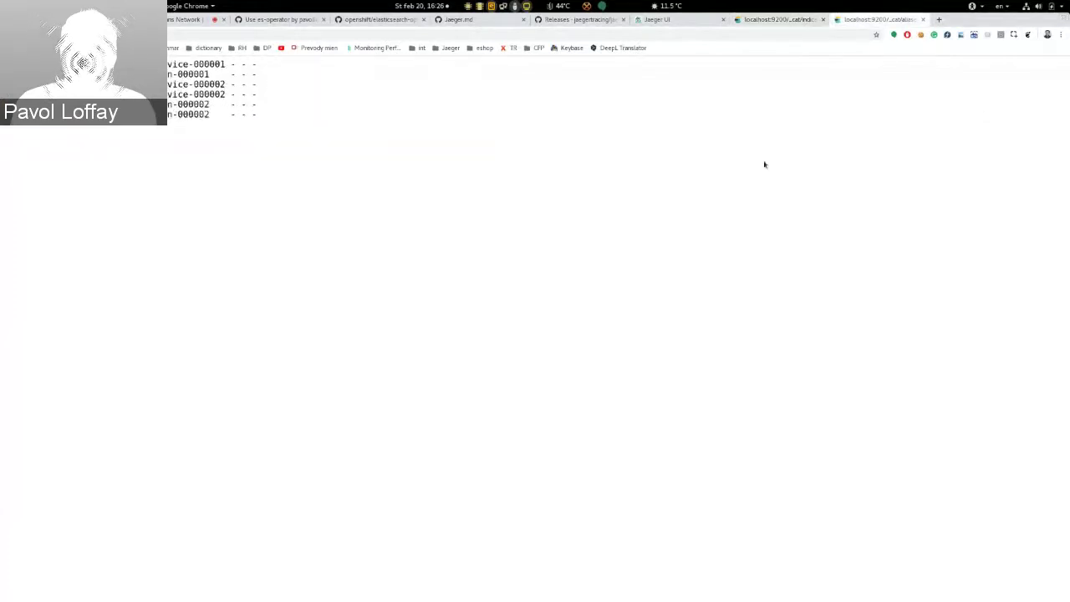
key("ctrl+r")
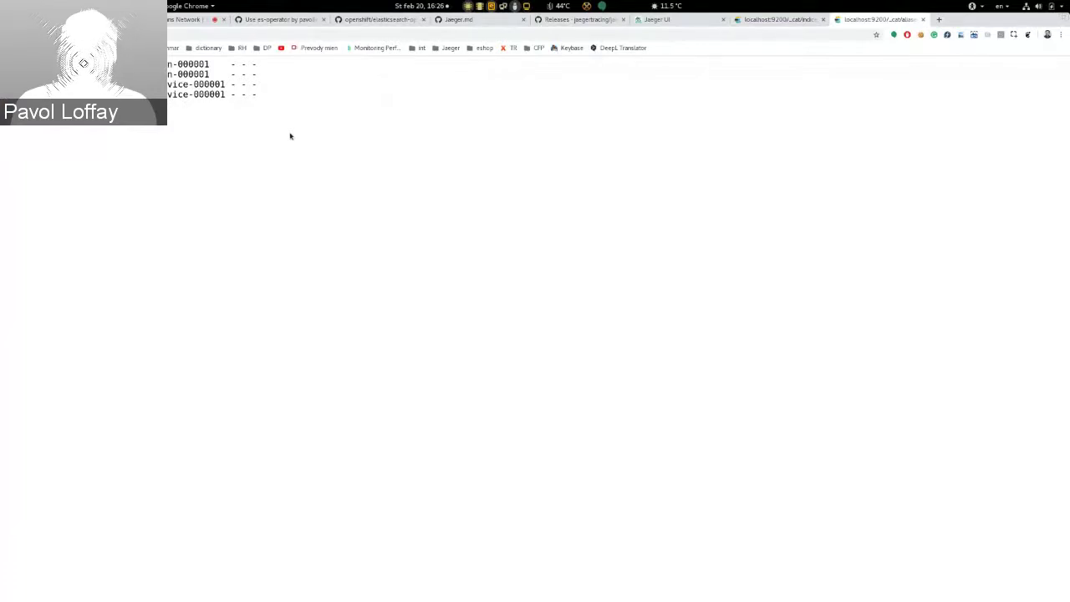
key("super")
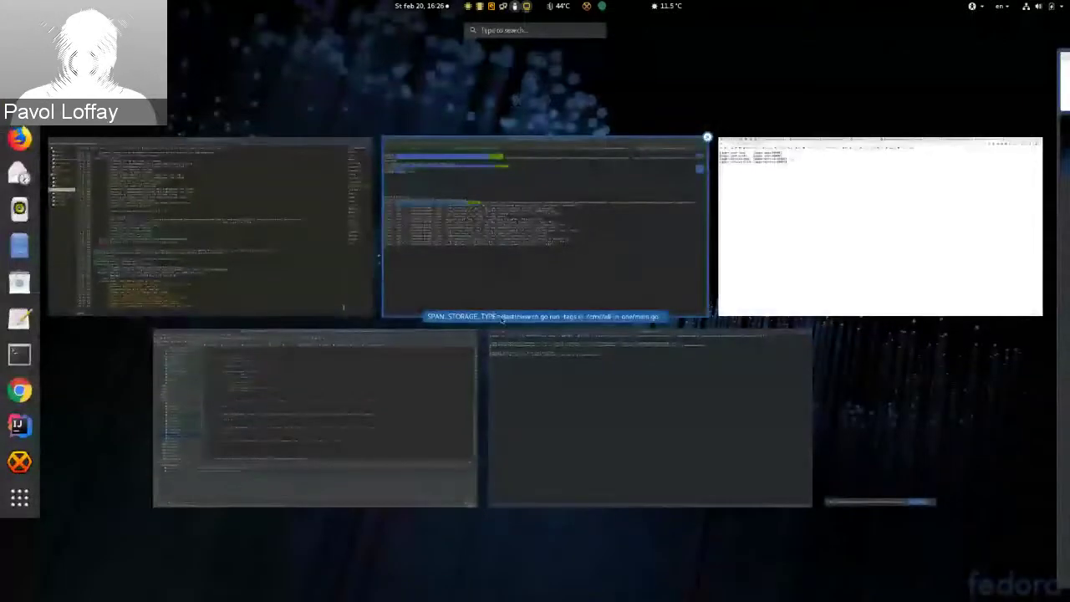
Step: Run the copied esRollover.py rollover against localhost:9200 with CONDITIONS max_age "1s"
left_click(508, 294)
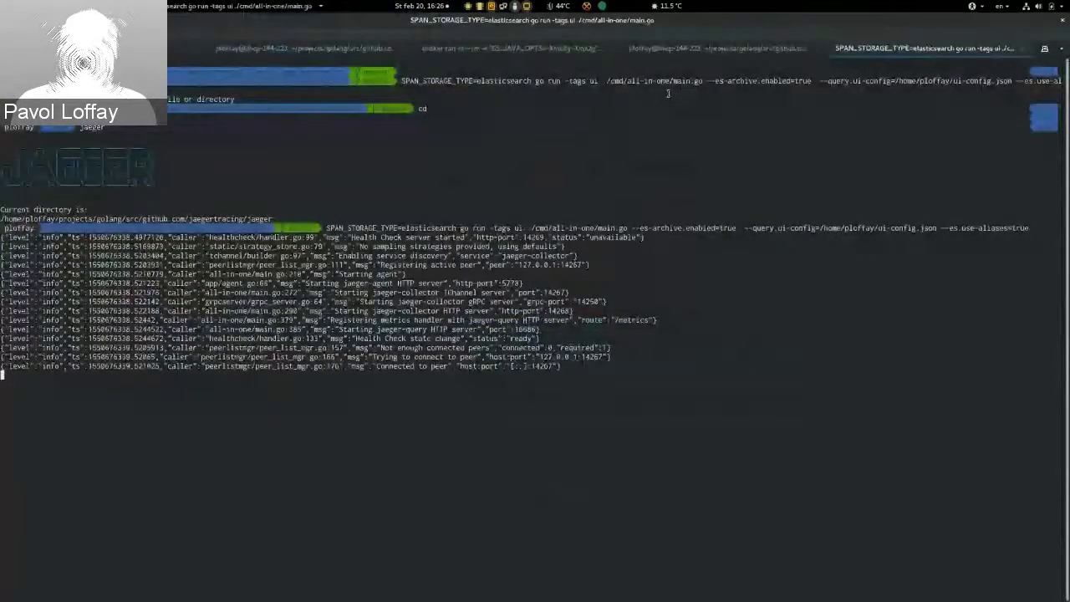
key("ctrl+Page_Up")
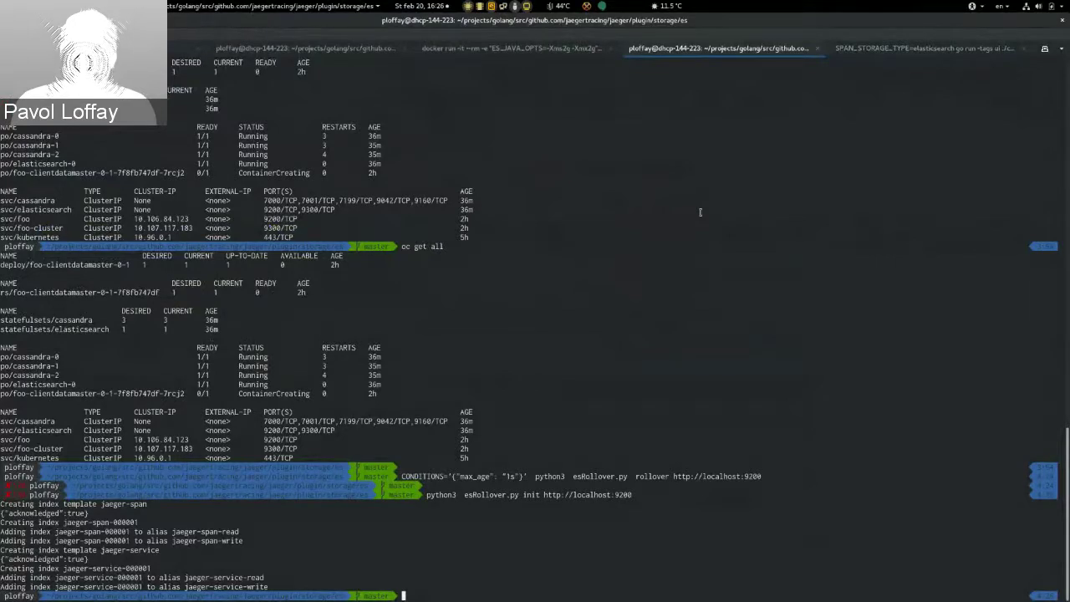
key("super")
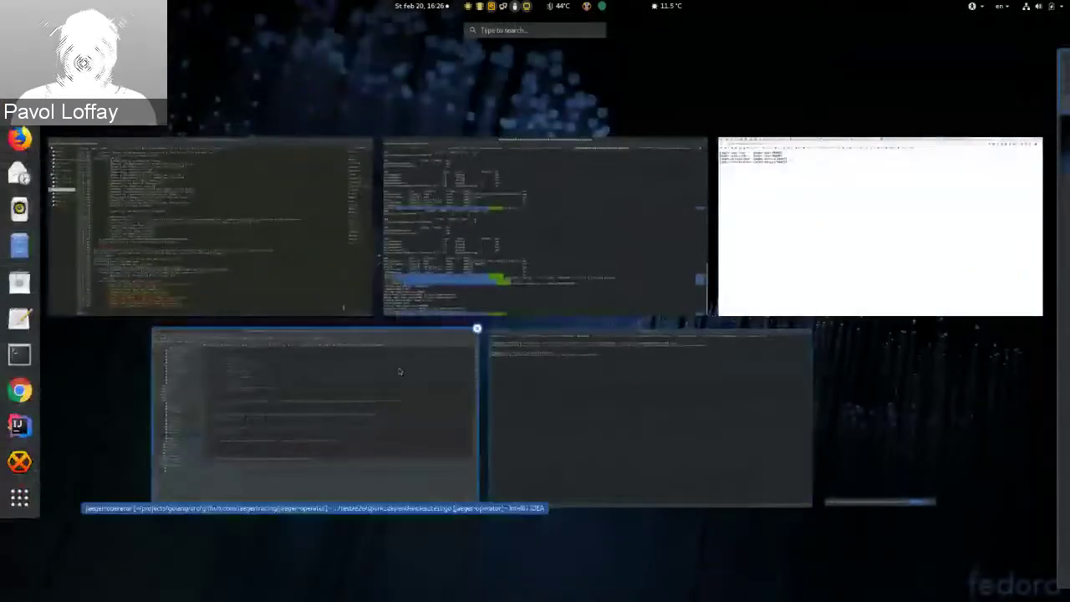
left_click(528, 368)
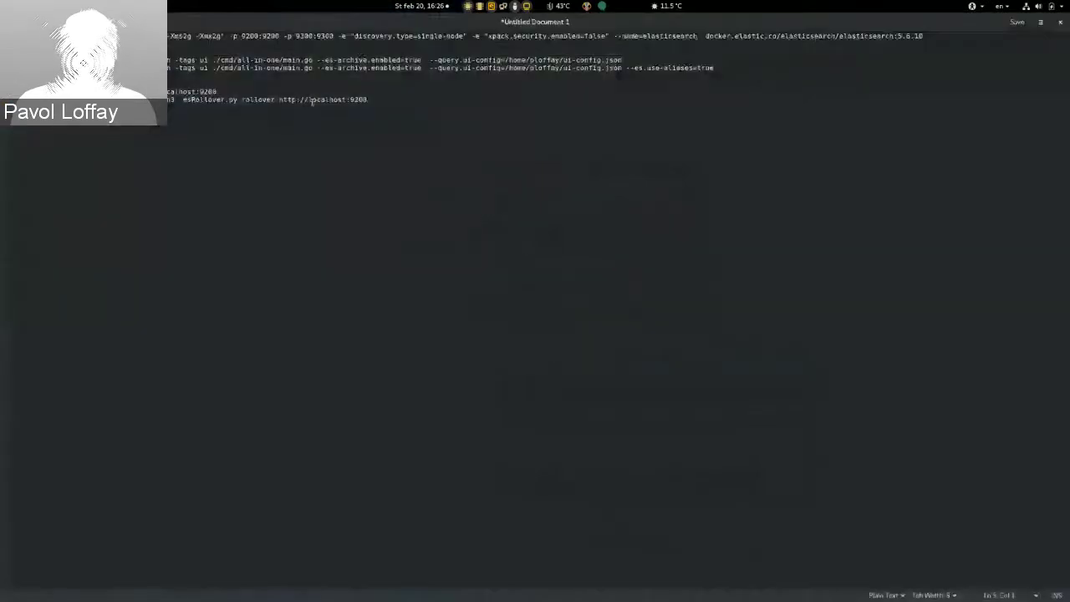
triple_click(311, 100)
key("super")
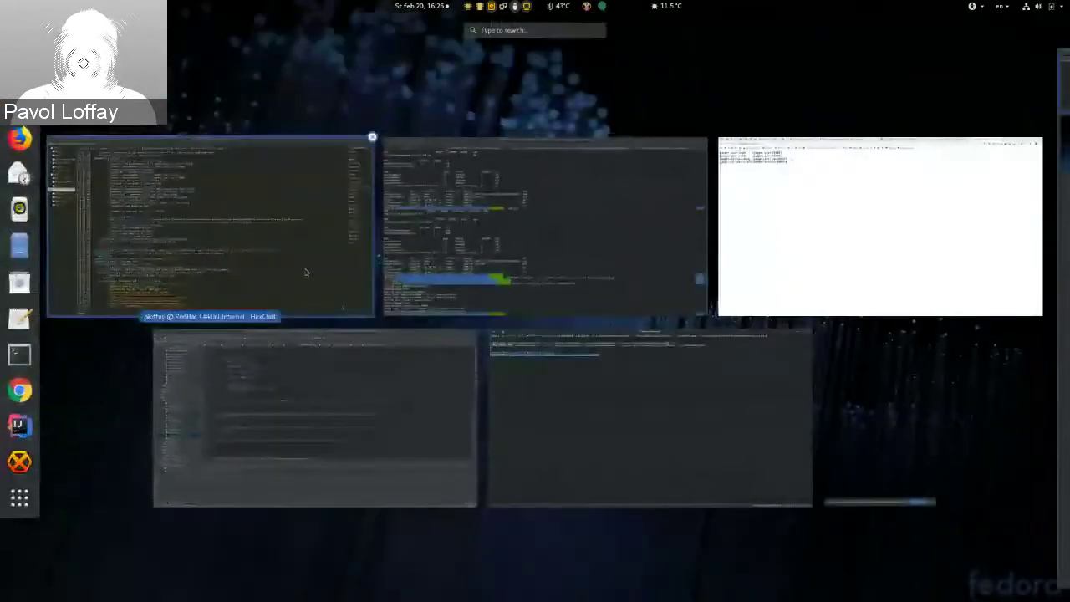
left_click(516, 273)
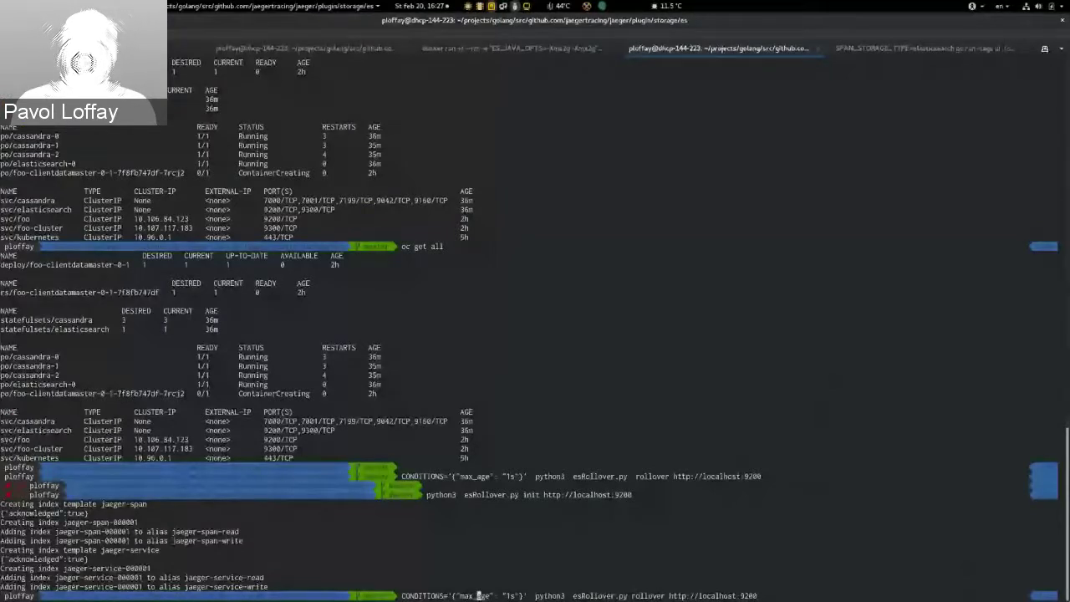
key("End")
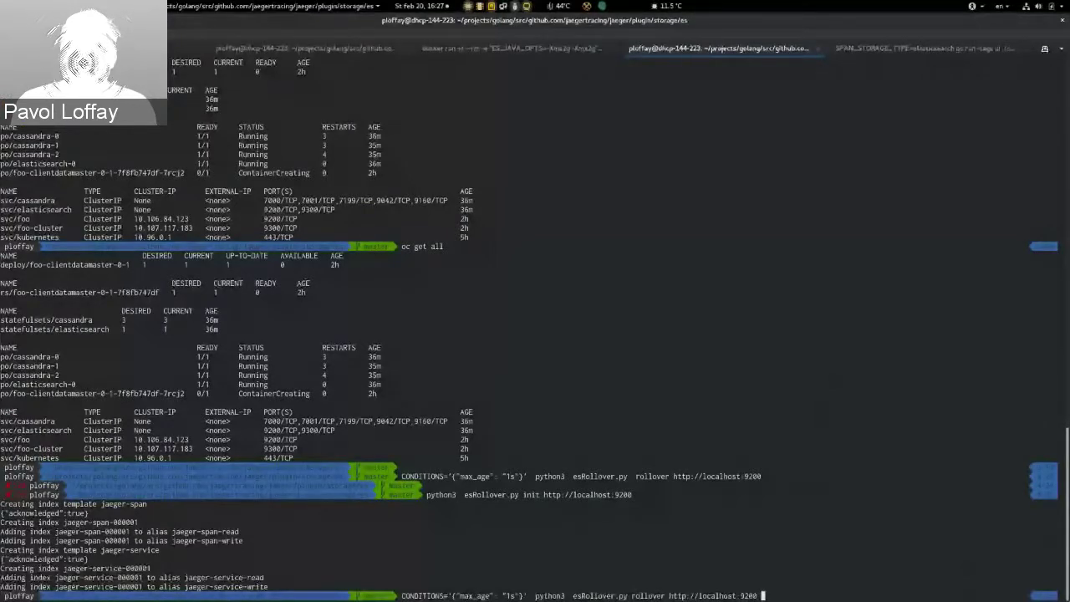
key("Return")
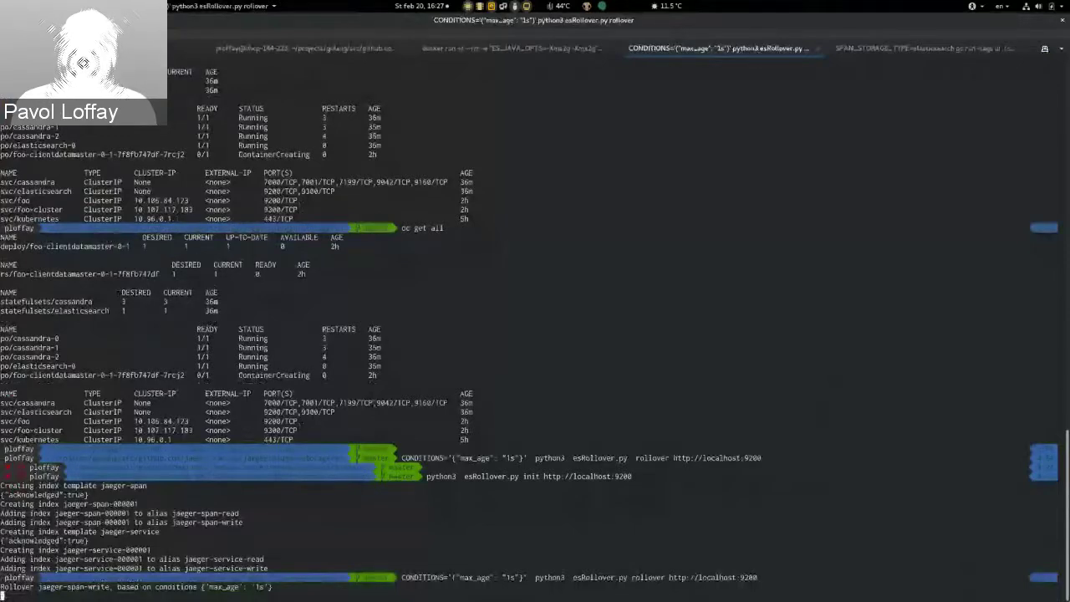
key("alt+Tab")
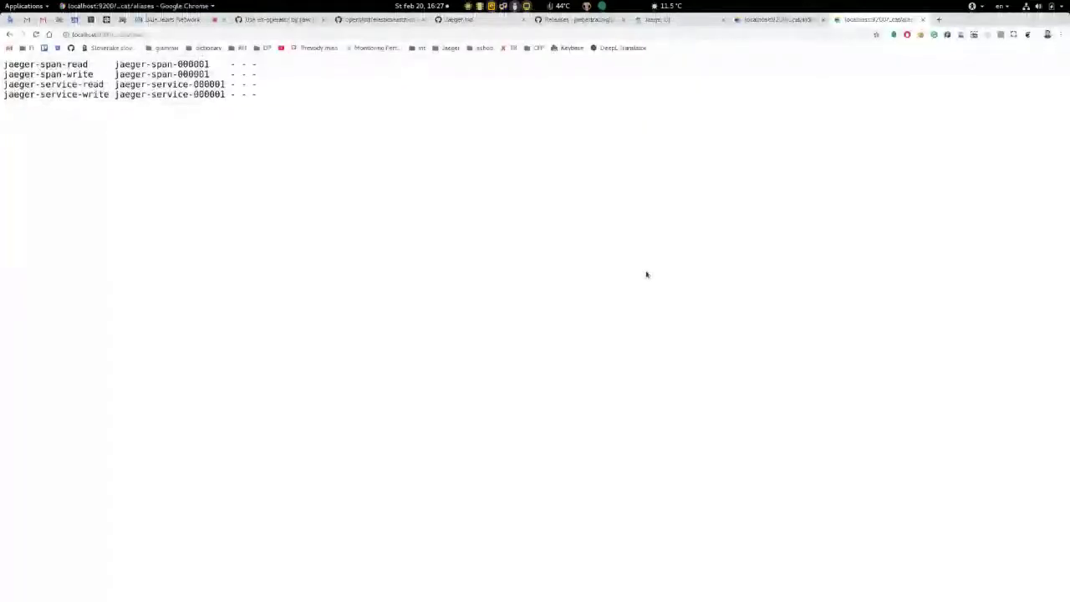
Step: Reload _cat/aliases, highlight the new 000002 alias target, then return to the BlueJeans meeting
key("F5")
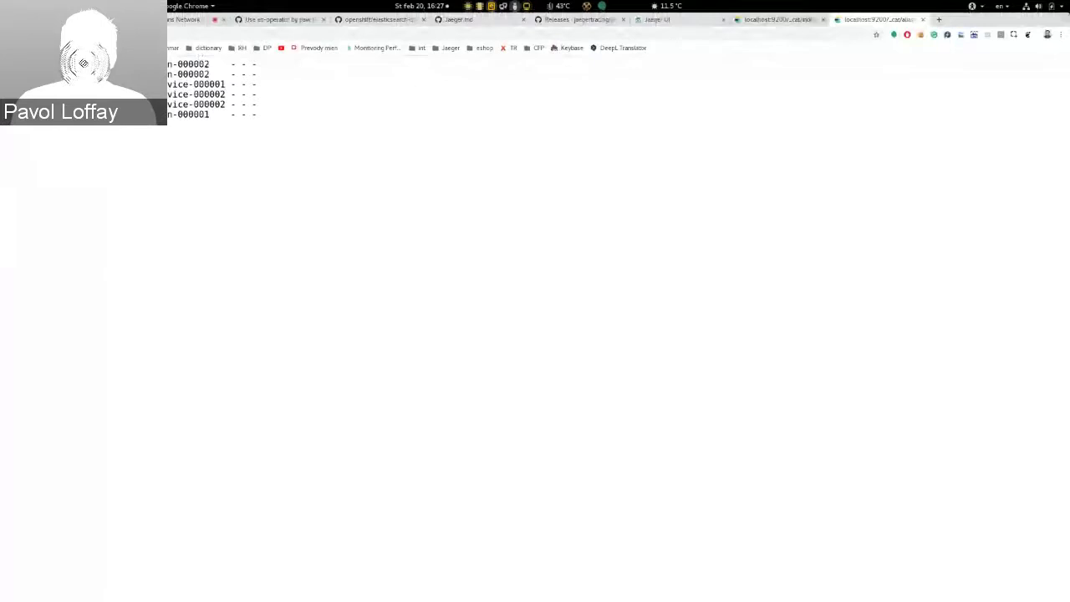
left_click_drag(165, 74, 210, 75)
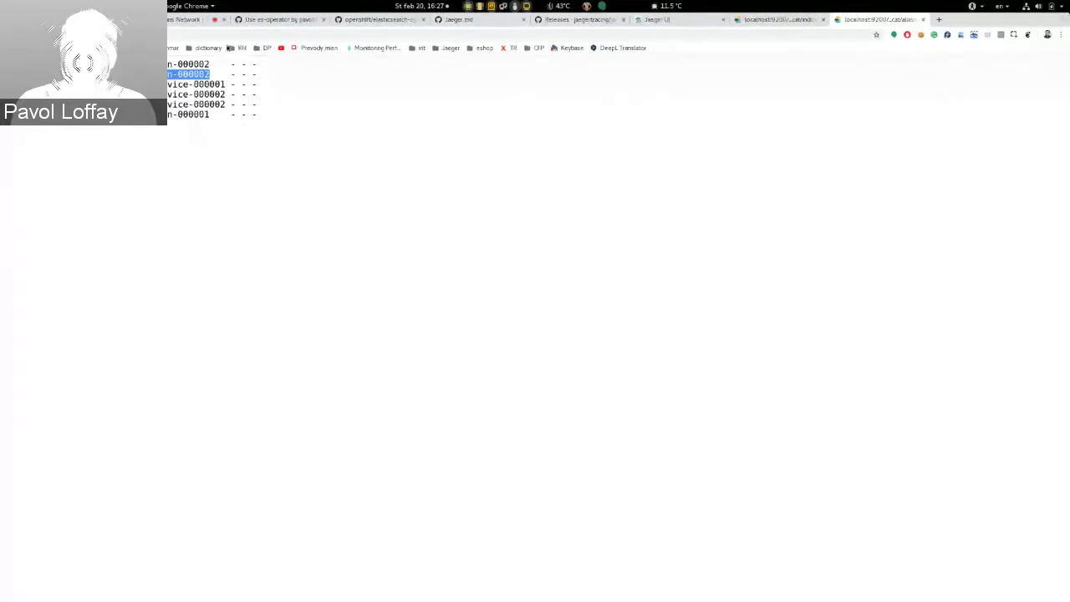
left_click(177, 24)
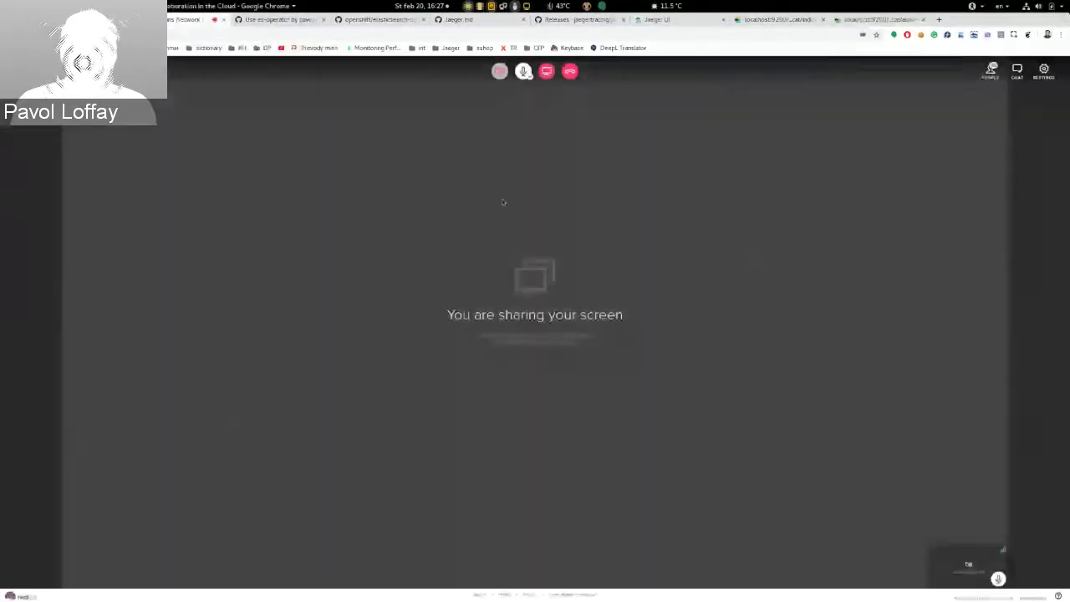